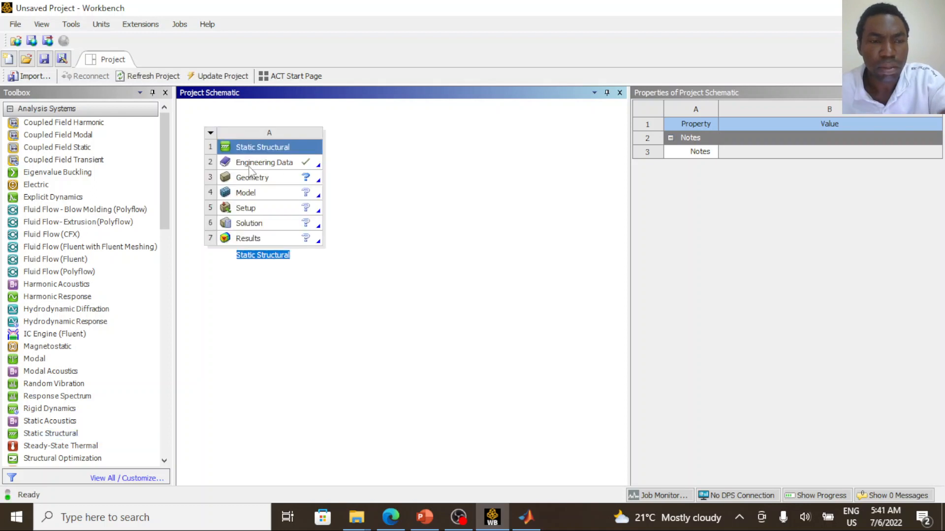
- Open the Engineering Data of the Static Structural system for editing
click(283, 164)
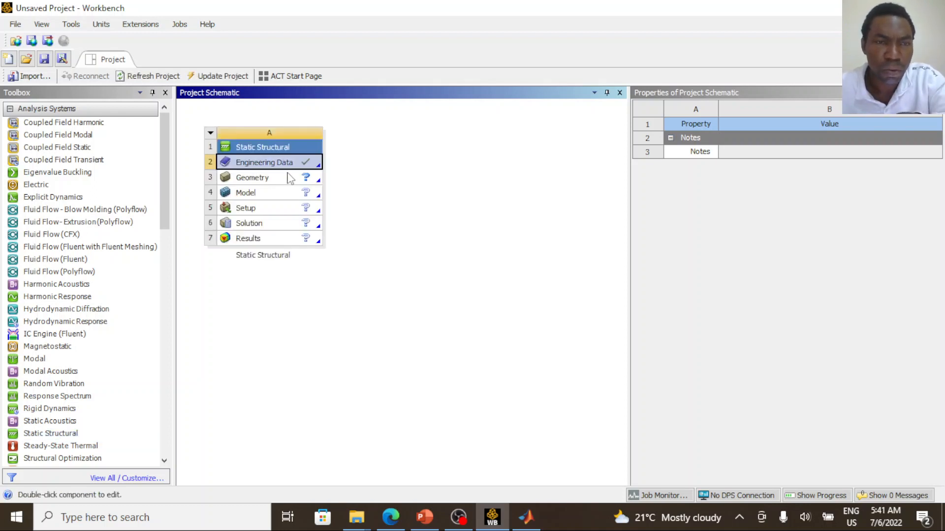
click(284, 178)
click(284, 165)
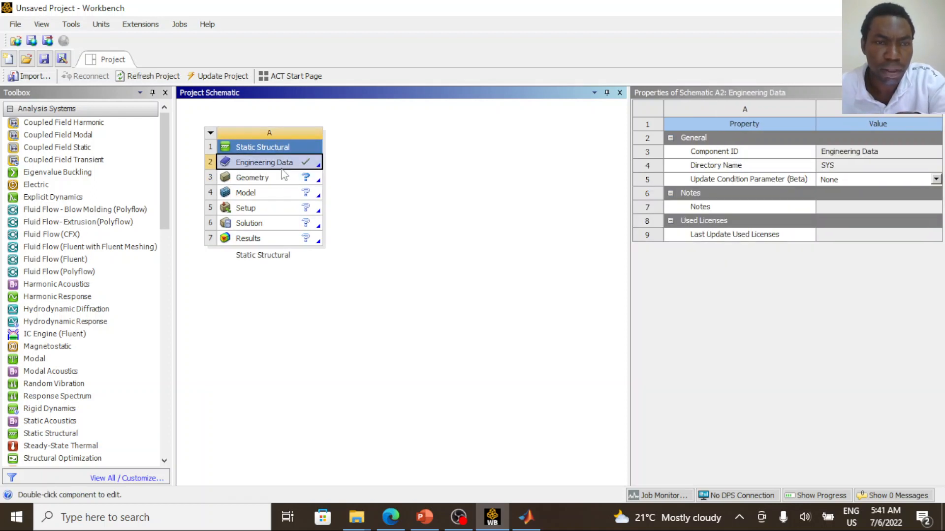
click(274, 238)
click(275, 165)
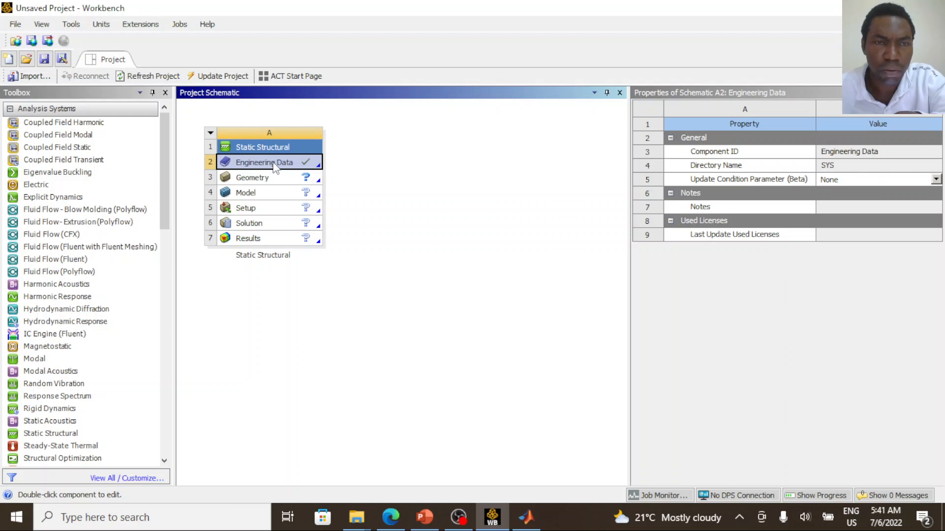
double_click(274, 166)
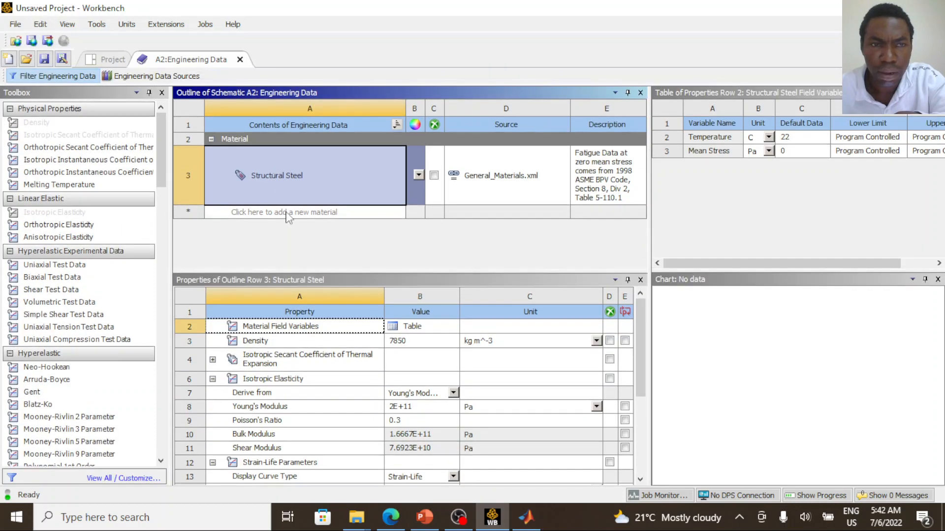
- Add a new material named Steel and assign it the Isotropic Elasticity property
click(289, 213)
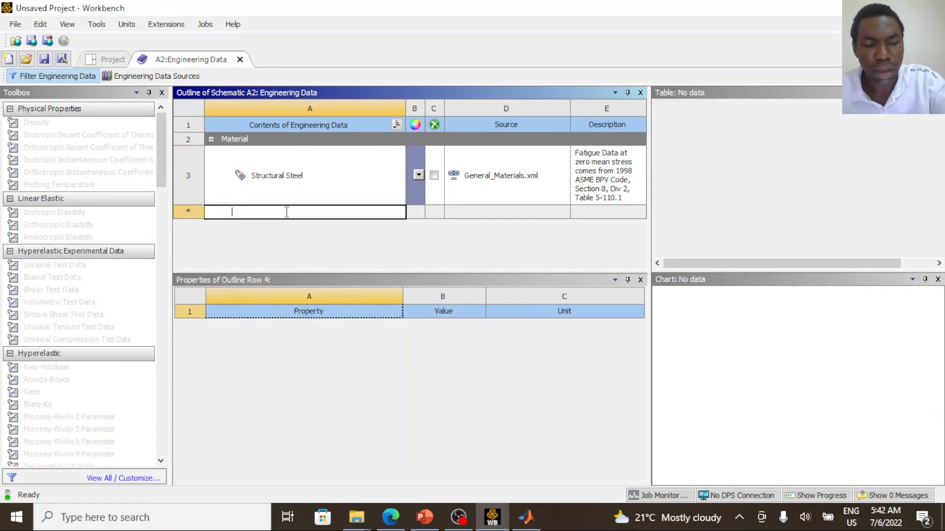
text(Steel)
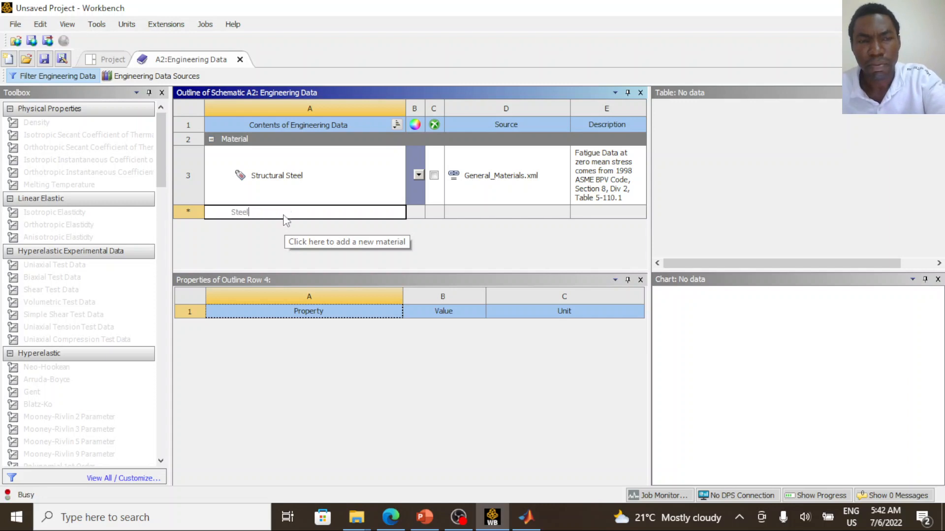
key(Return)
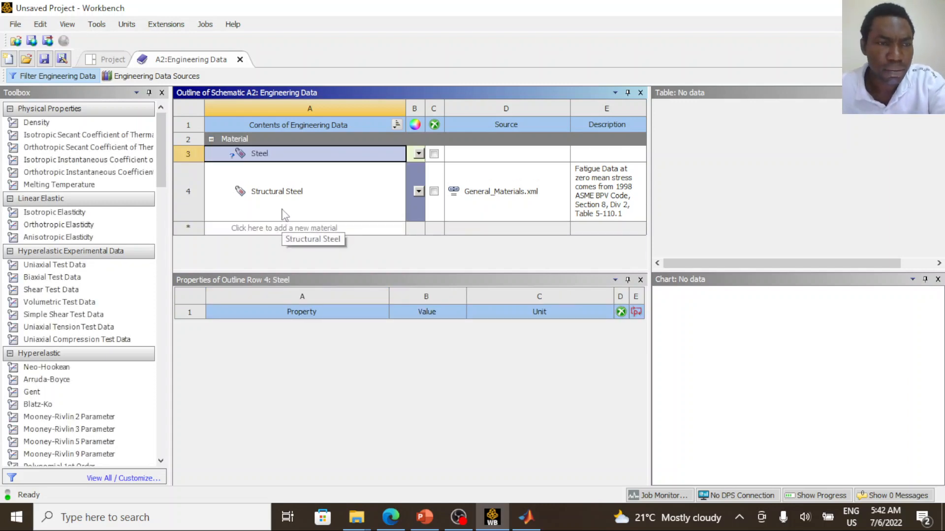
click(79, 216)
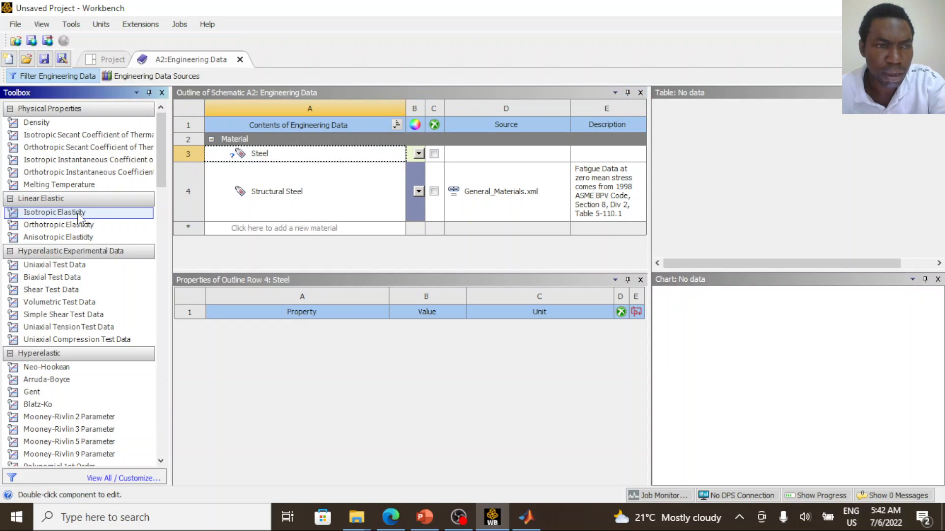
drag(81, 216, 262, 157)
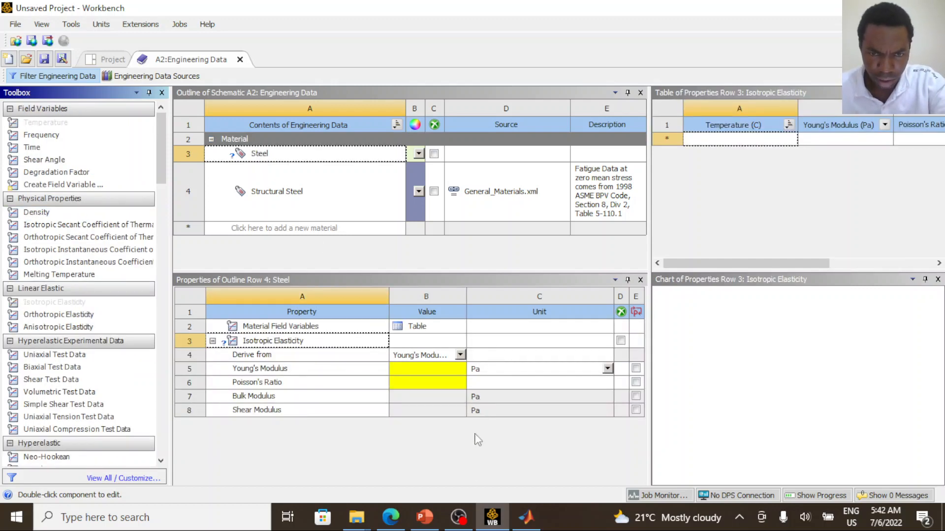
- Switch to the PowerPoint slide, handwrite "= 205 GPA" beside the E value, and return to Workbench
click(424, 516)
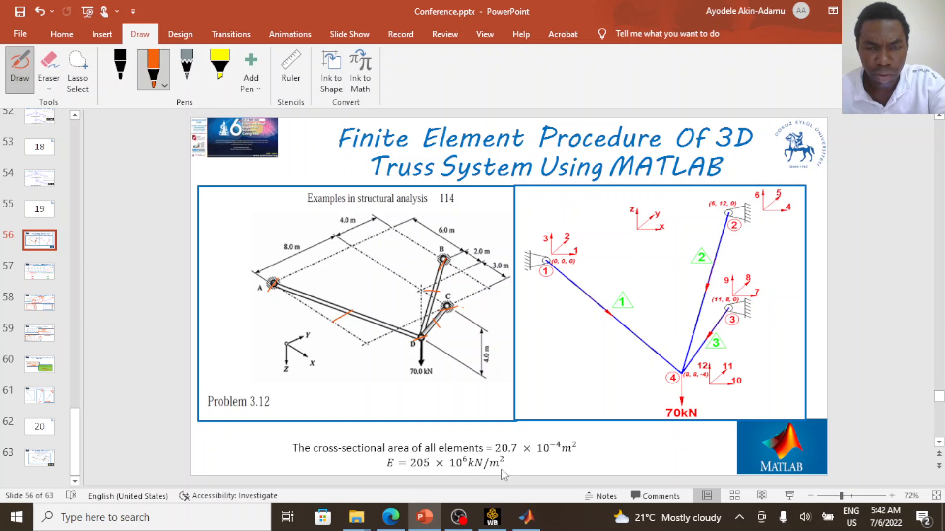
mouse_move(510, 465)
mouse_down()
mouse_move(569, 464)
mouse_move(593, 479)
mouse_move(603, 470)
mouse_up()
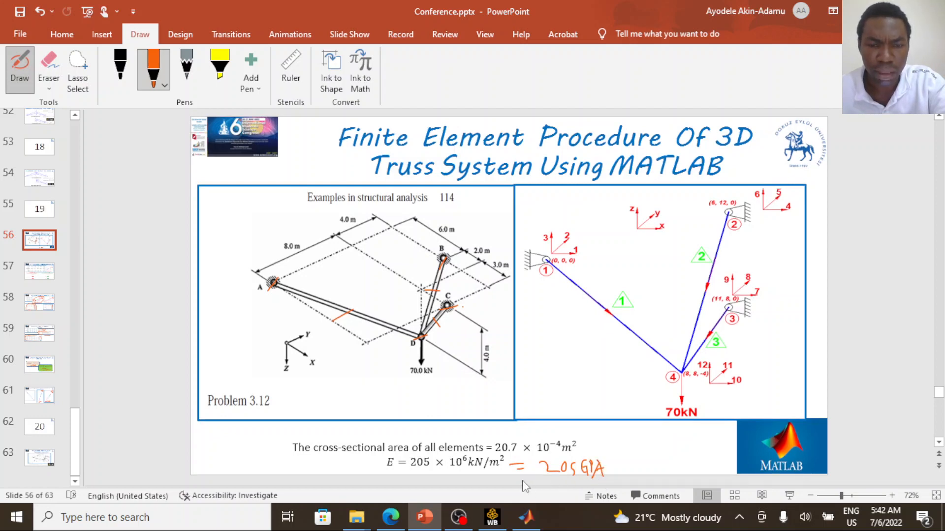
click(492, 516)
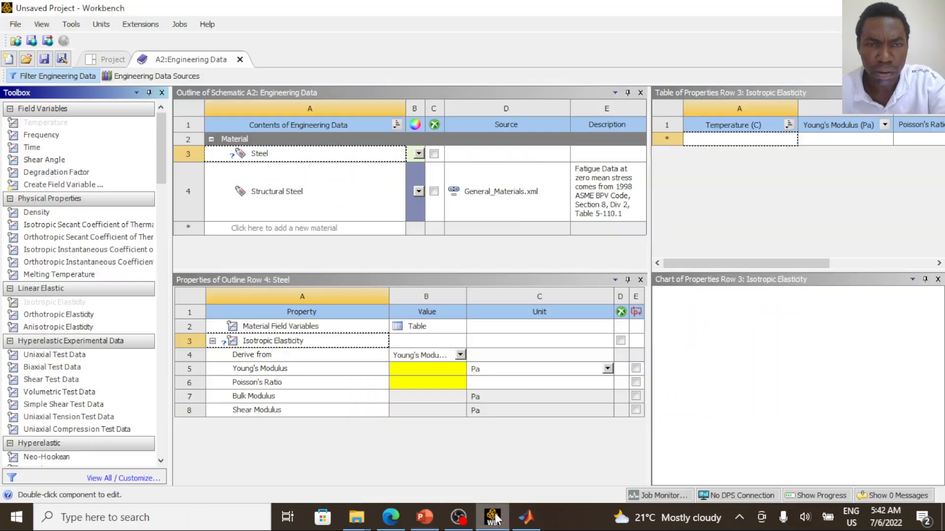
click(477, 371)
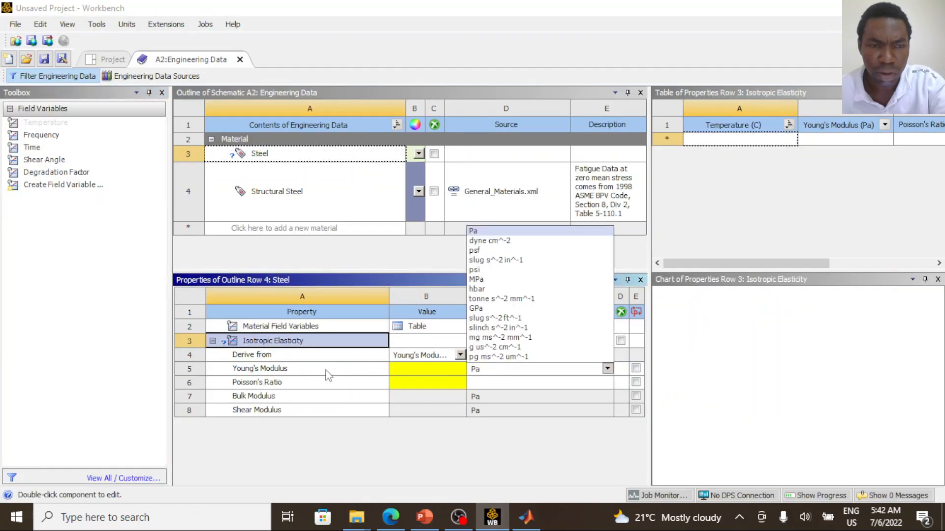
key(alt+Tab)
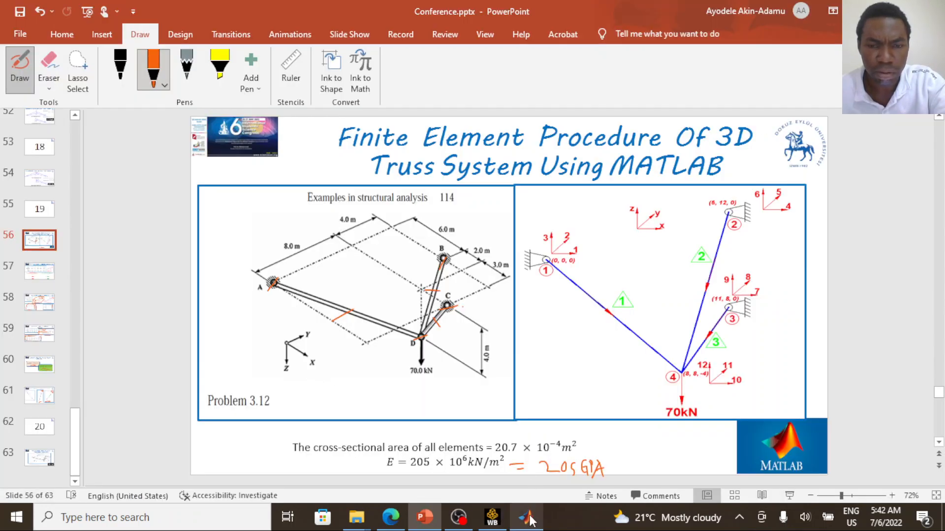
click(493, 517)
click(502, 385)
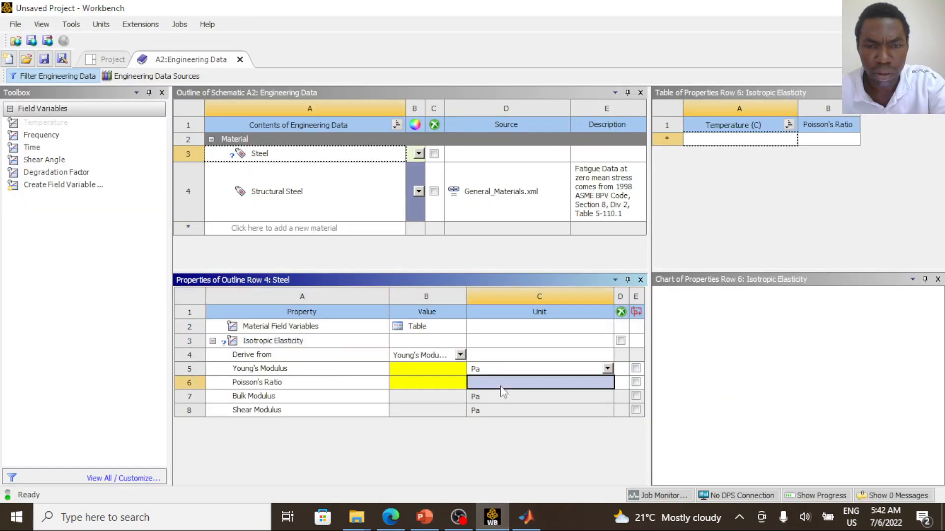
click(572, 372)
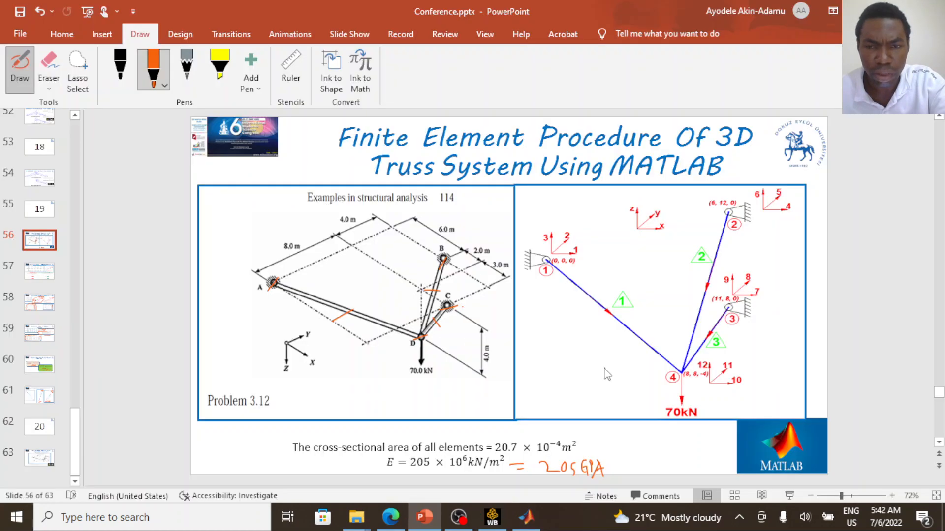
key(alt+Tab)
click(493, 517)
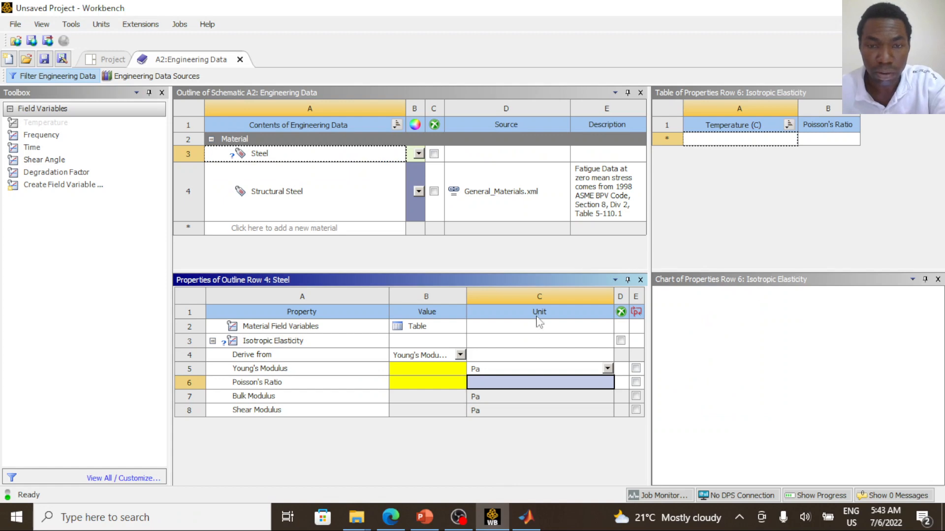
- Set the Steel material's Young's Modulus to 205 with GPa as its unit
click(541, 372)
click(607, 369)
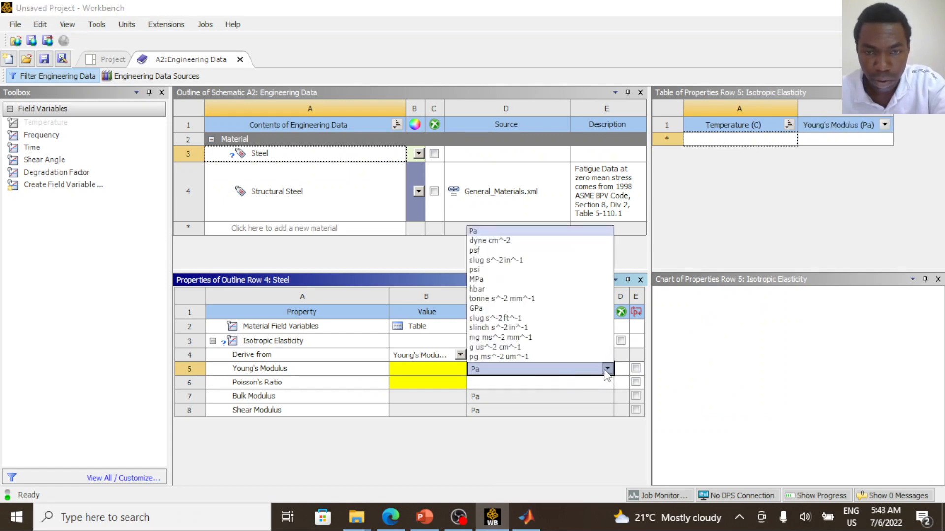
click(492, 309)
click(441, 370)
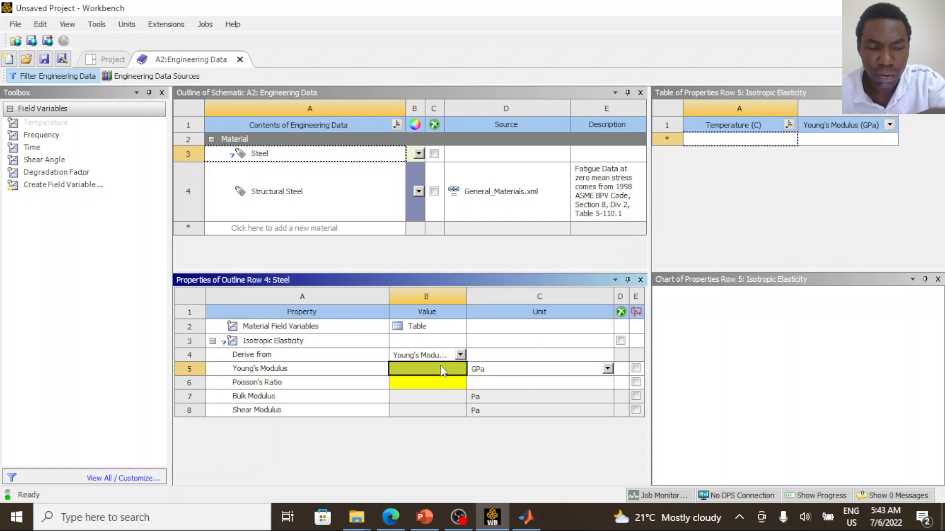
text(205)
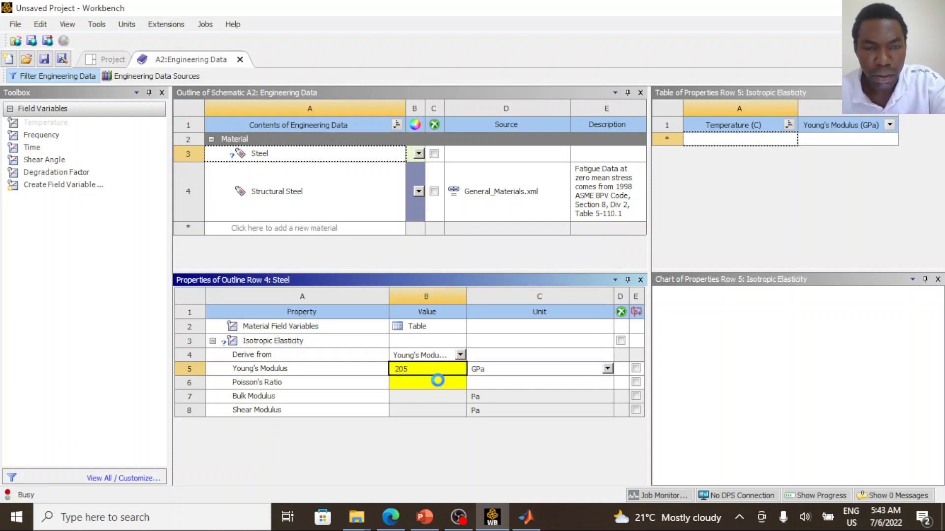
- Set the Steel material's Poisson's Ratio to 0.3
click(441, 382)
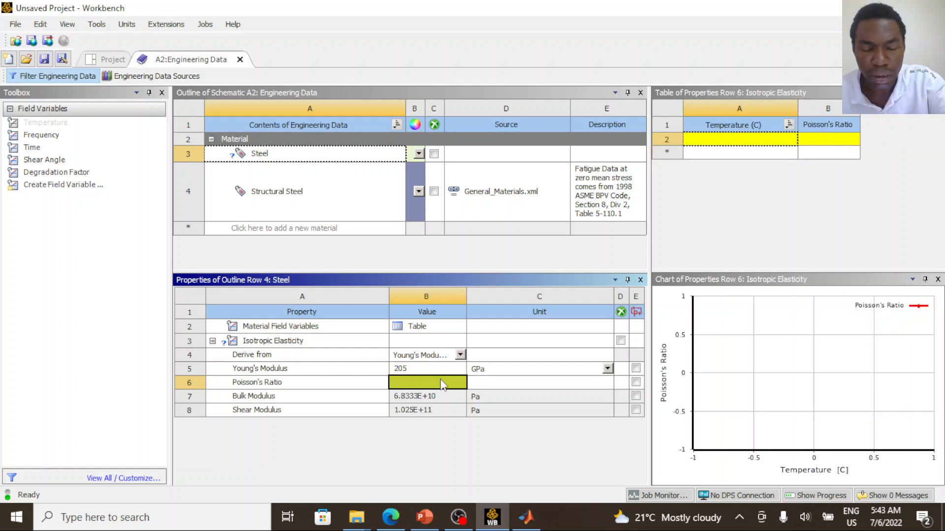
text(0)
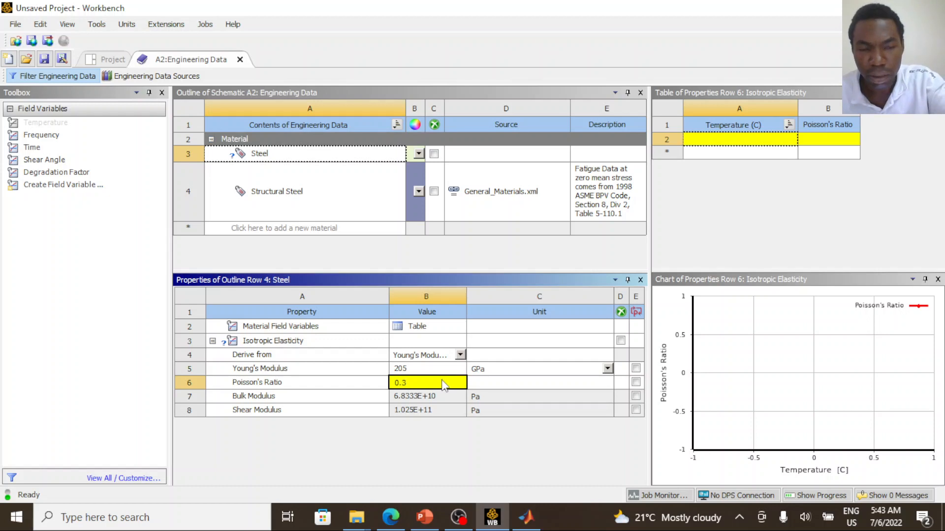
text(.3)
key(Return)
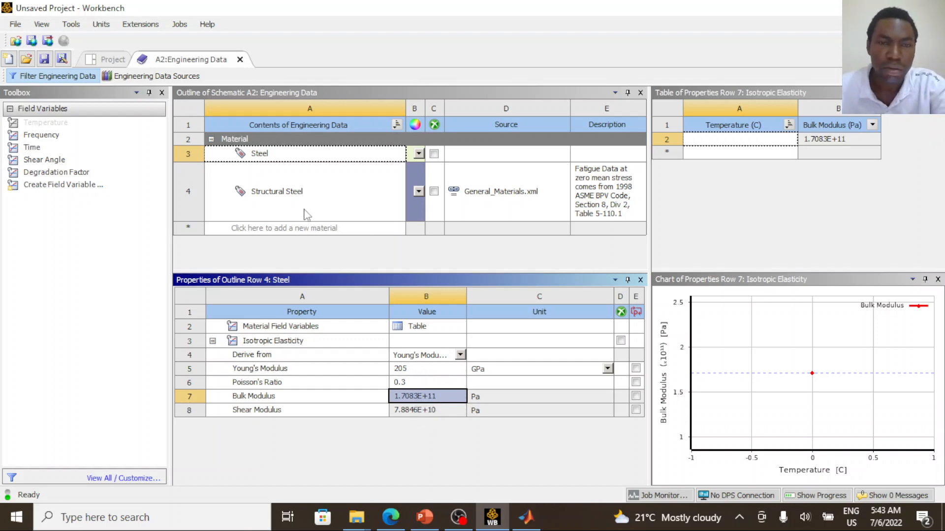
- Close Engineering Data and enable Line Bodies in the basic options of the system's Geometry cell
click(304, 157)
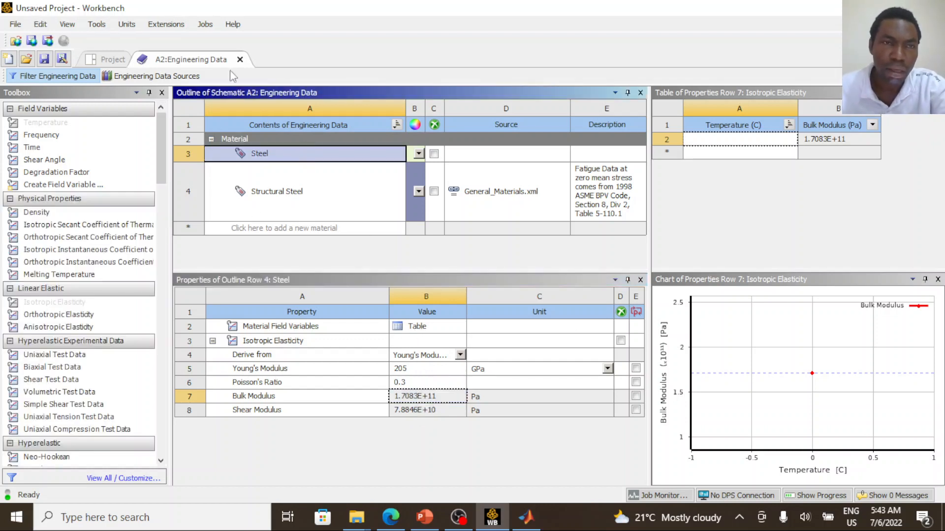
click(239, 60)
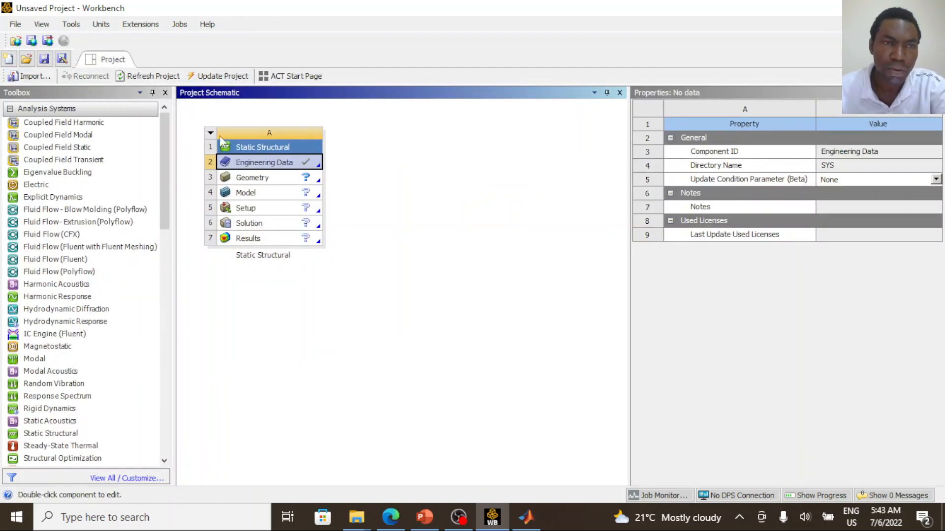
click(274, 179)
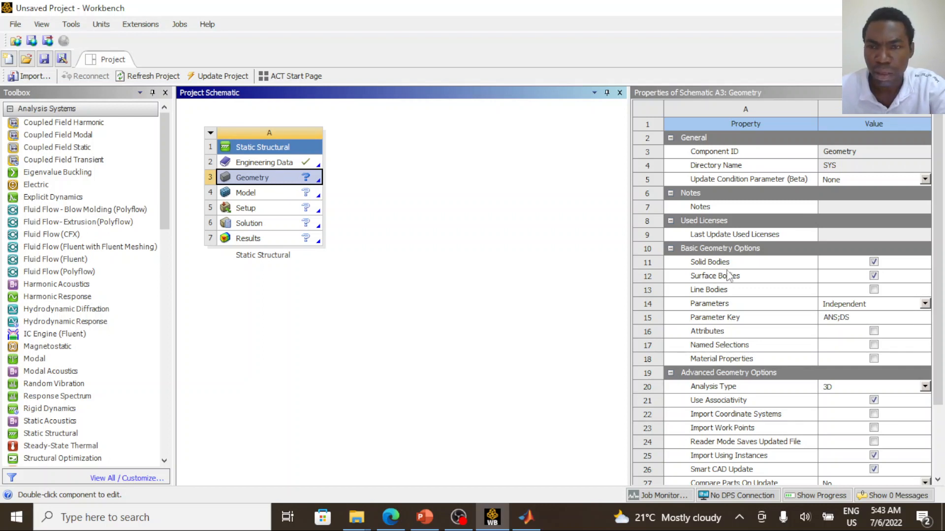
click(874, 291)
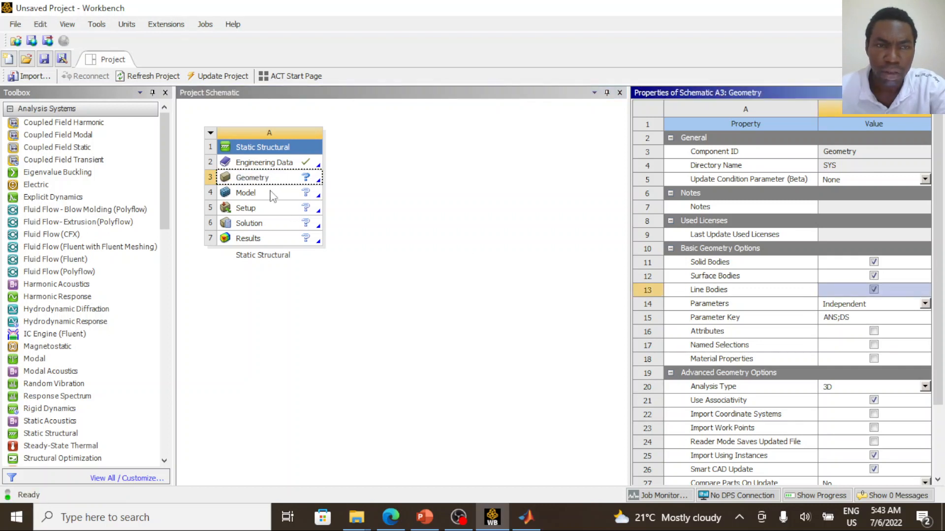
- Open the Geometry cell in SpaceClaim, dismissing the license notice, and select the Design1 component
click(272, 194)
click(274, 180)
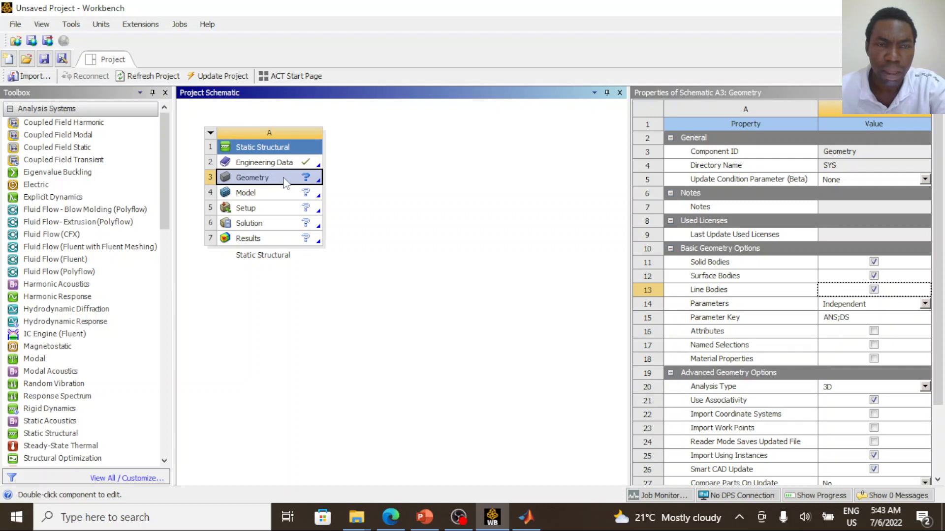
double_click(285, 183)
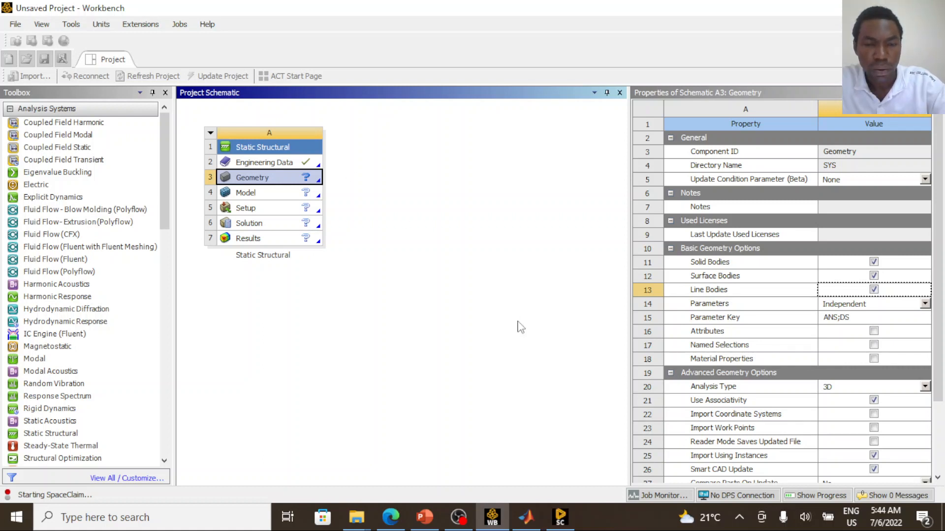
click(566, 522)
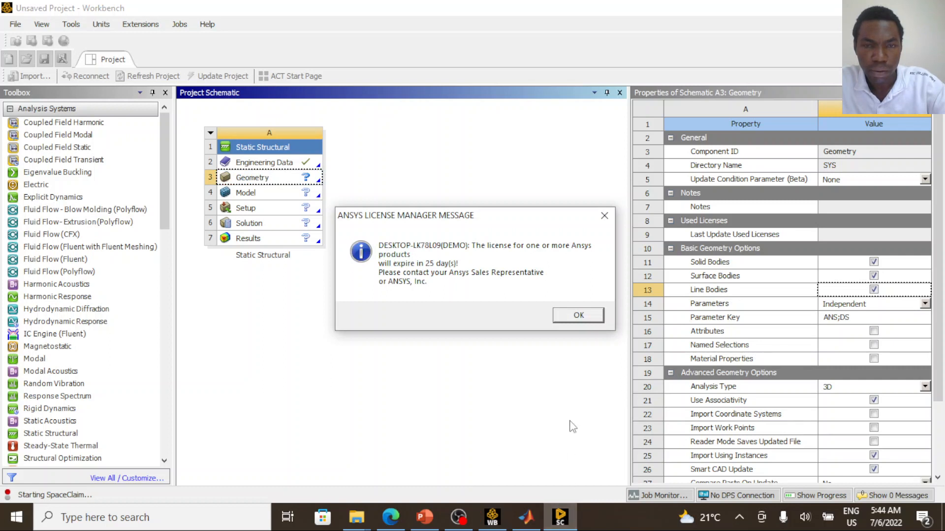
click(579, 316)
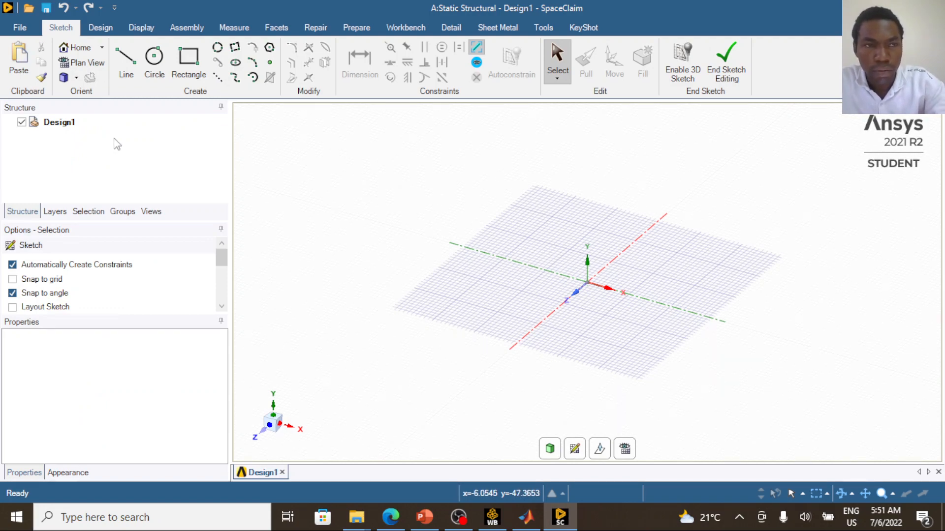
click(77, 125)
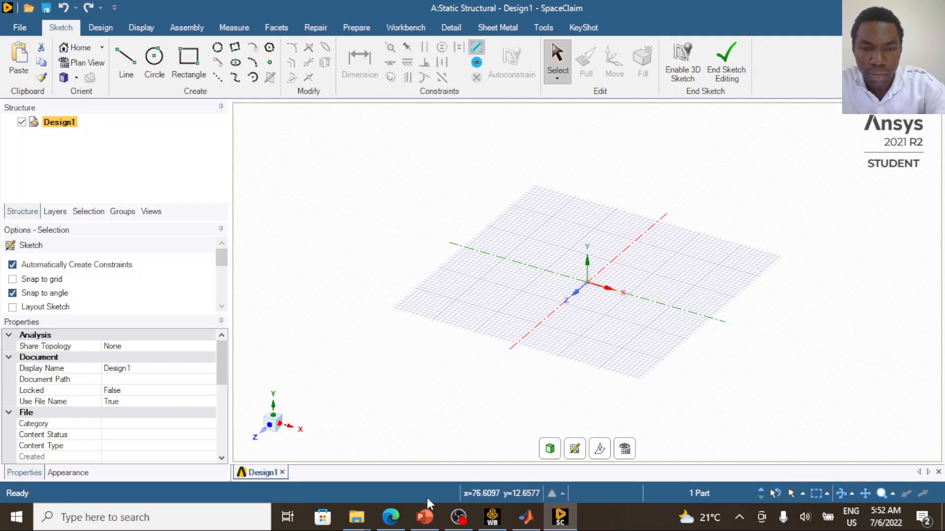
- Switch to the PowerPoint slide and erase the orange ink marks on the Problem 3.12 truss drawing
click(424, 517)
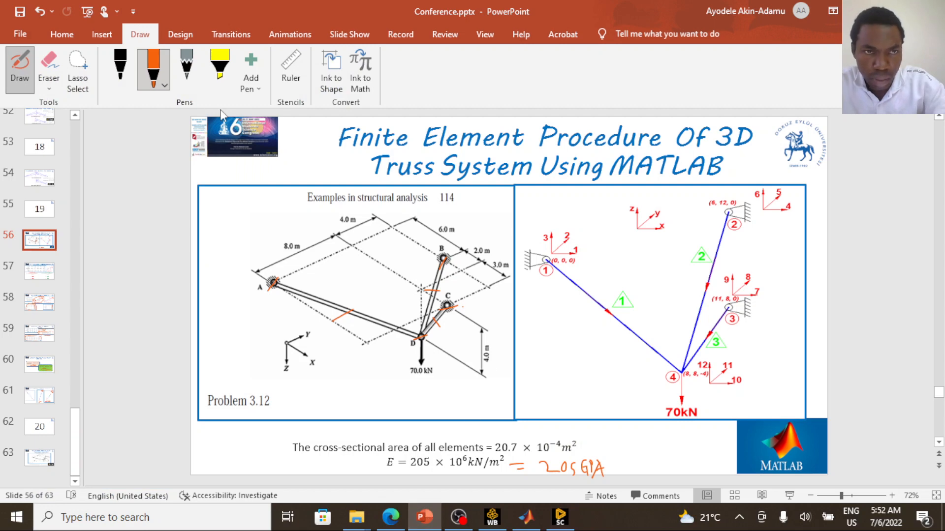
click(48, 61)
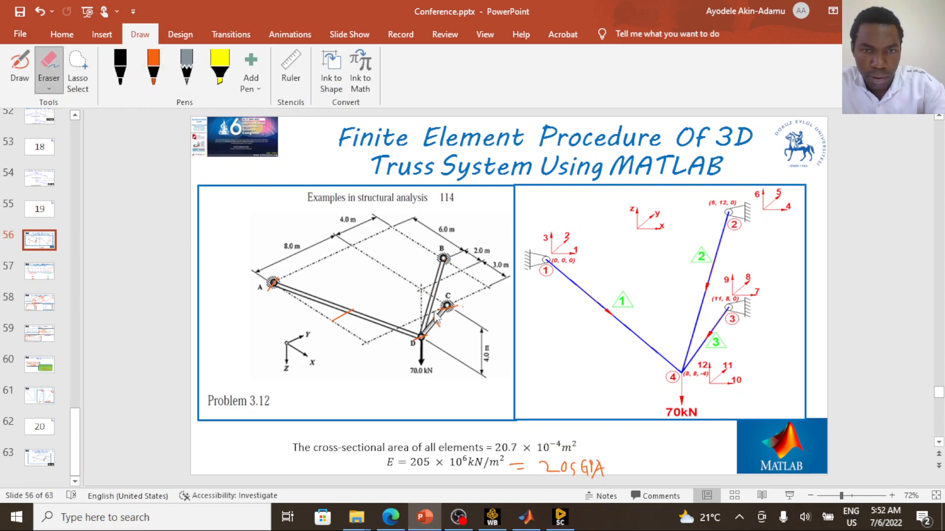
drag(437, 323, 458, 299)
drag(374, 324, 390, 327)
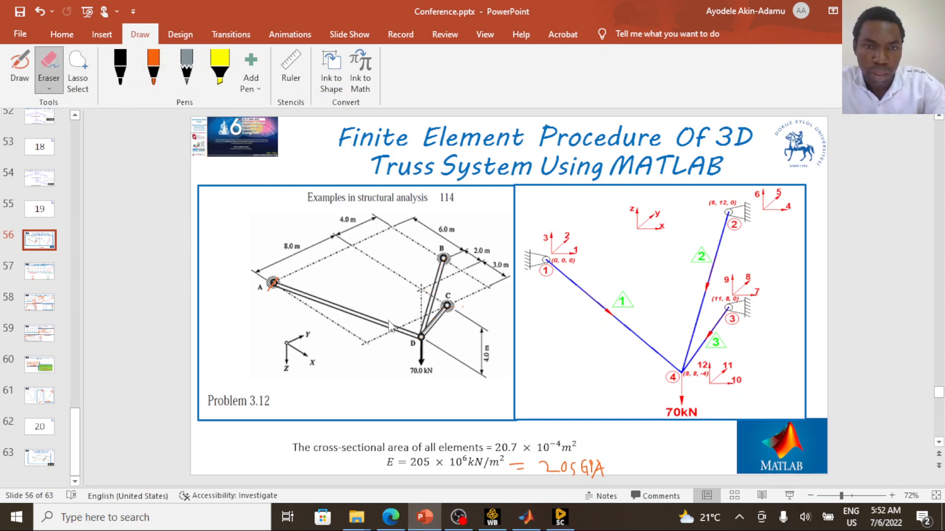
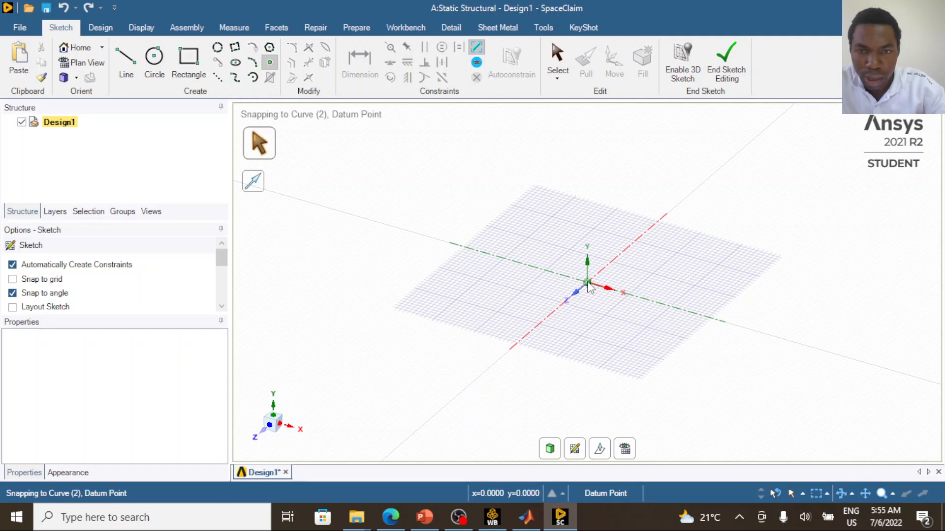
- Place a sketch point at the origin, and circle joint B in orange ink on the PowerPoint truss drawing
click(588, 287)
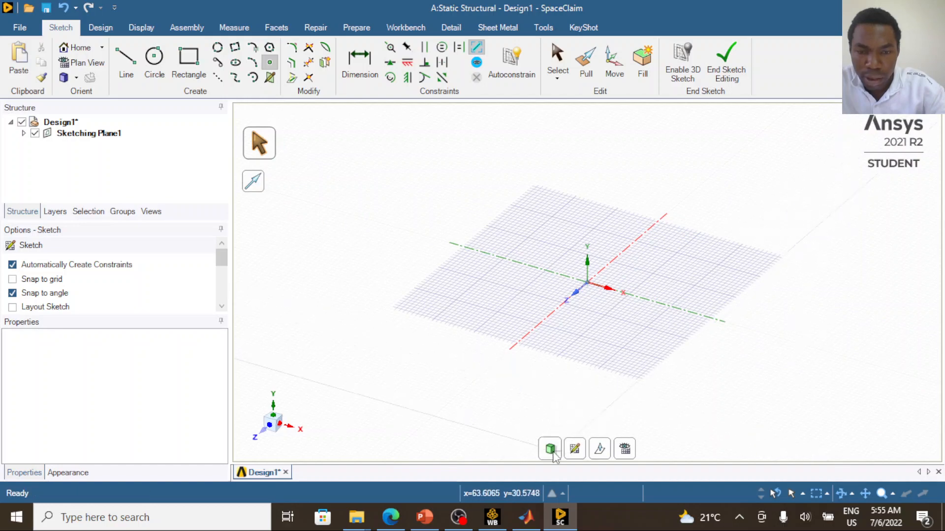
click(425, 519)
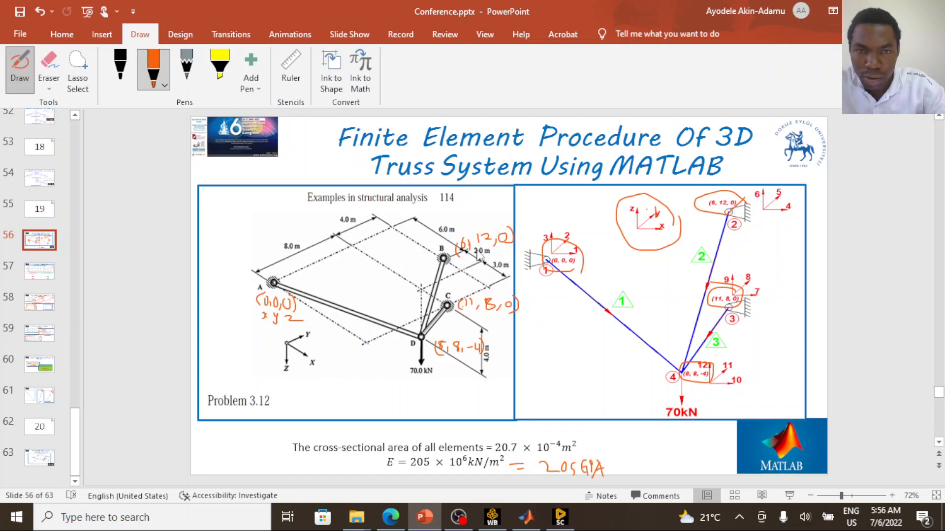
mouse_move(445, 242)
mouse_down()
mouse_move(429, 249)
mouse_move(443, 242)
mouse_up()
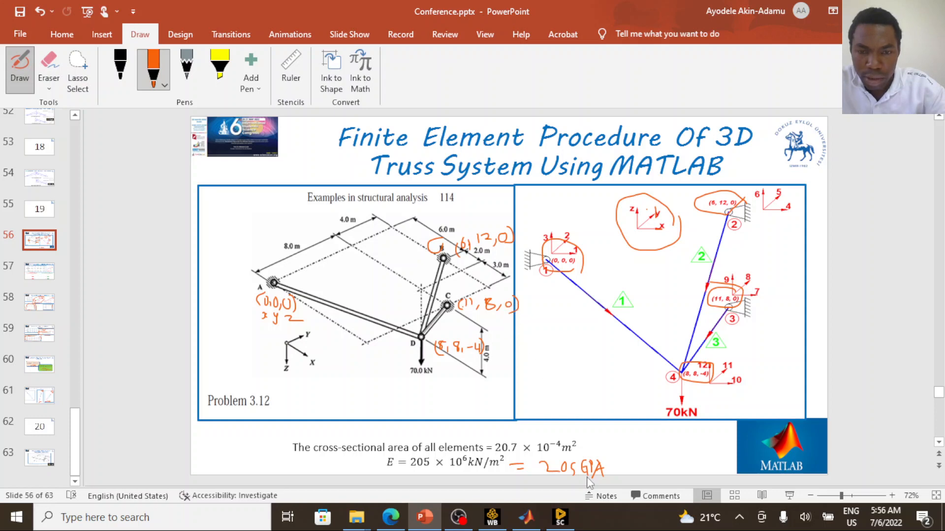
click(564, 520)
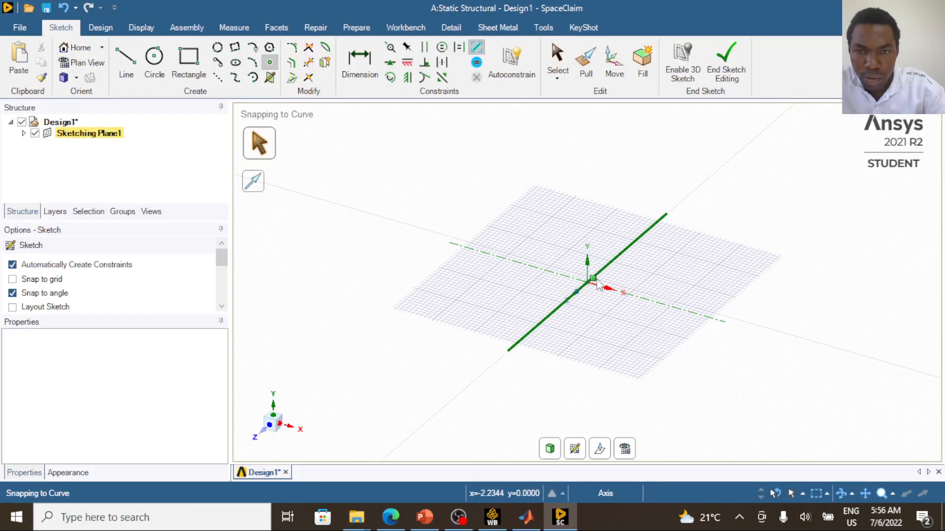
- In SpaceClaim, start a point dimensioned from the origin and set its sketch x offset to -12000 mm, consulting the truss slide
scroll(580, 291, up, 5)
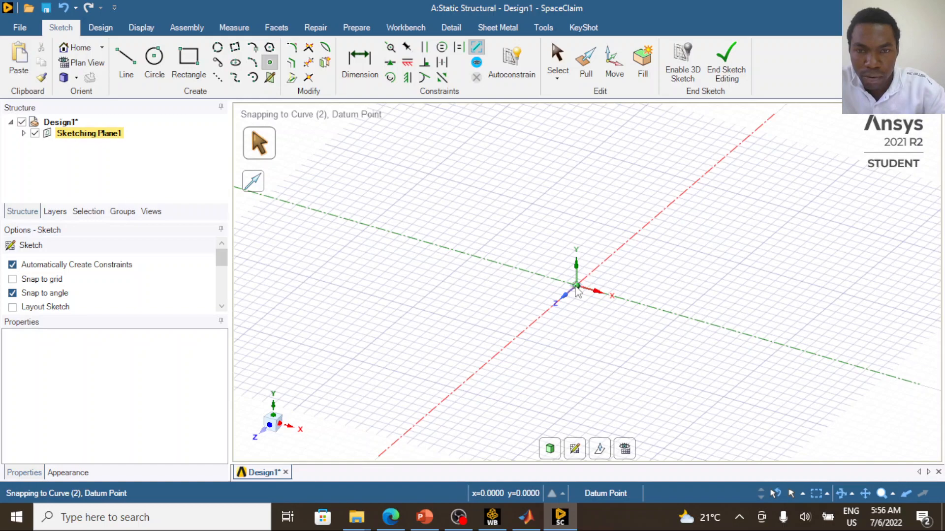
scroll(578, 291, down, 3)
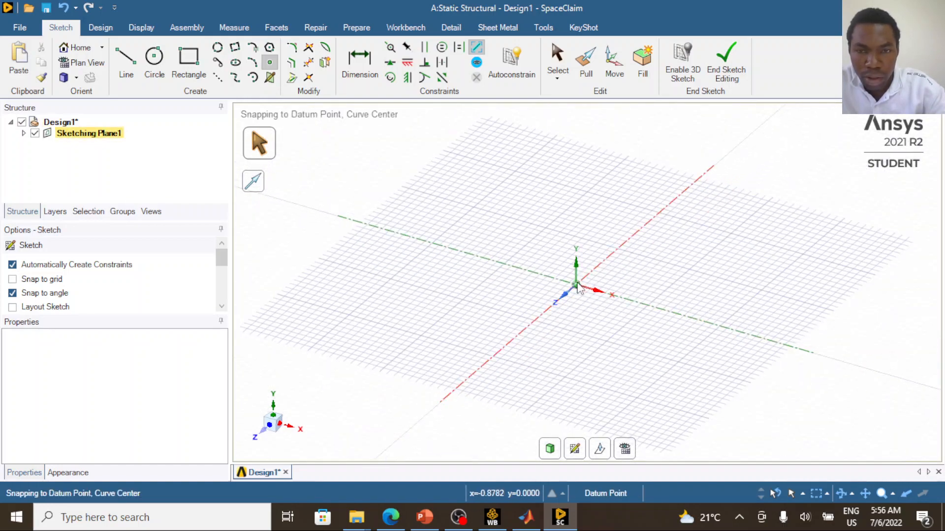
scroll(579, 290, up, 3)
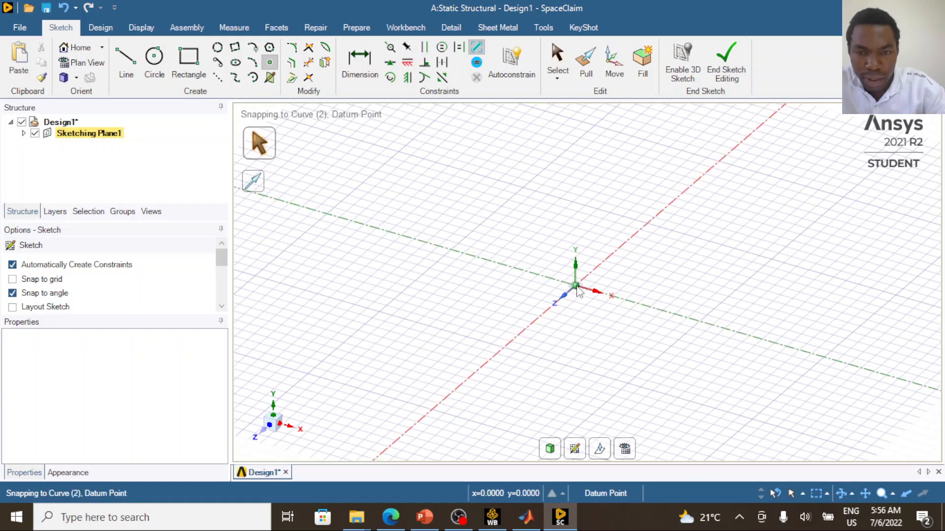
click(579, 291)
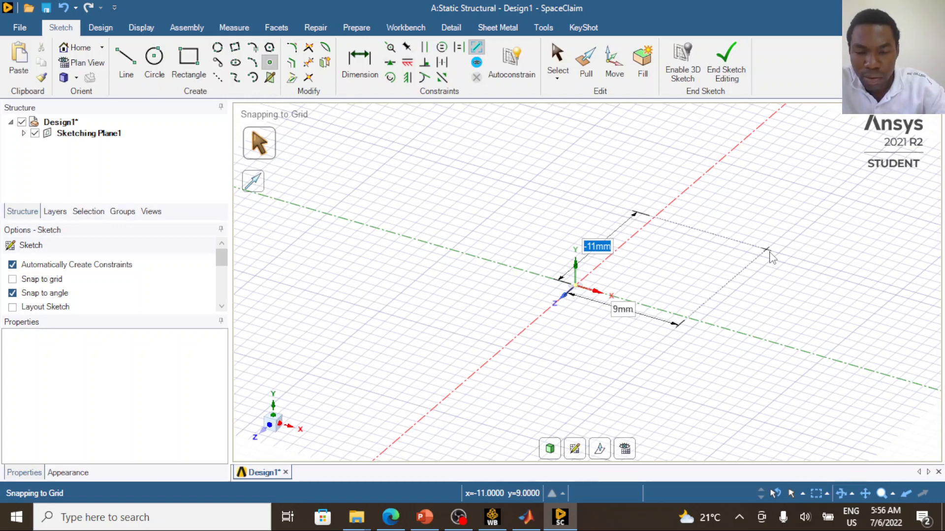
key(BackSpace)
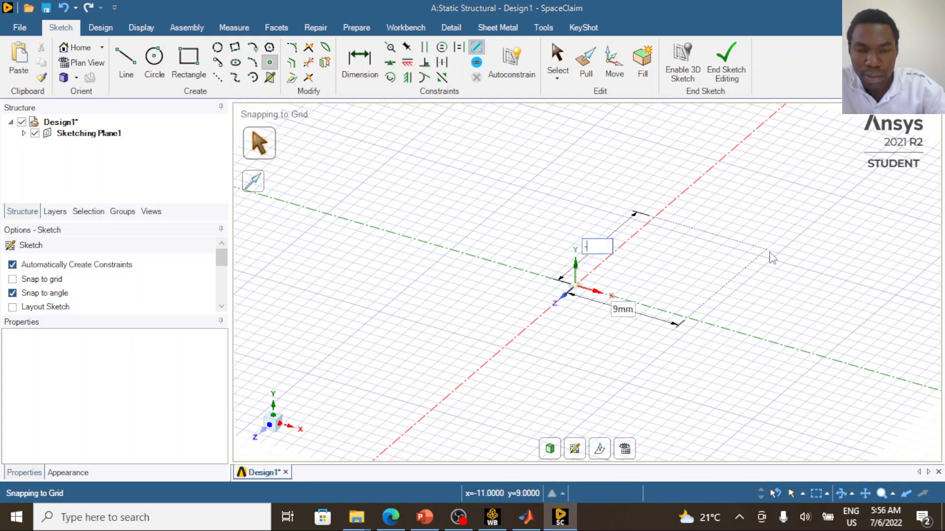
text(-)
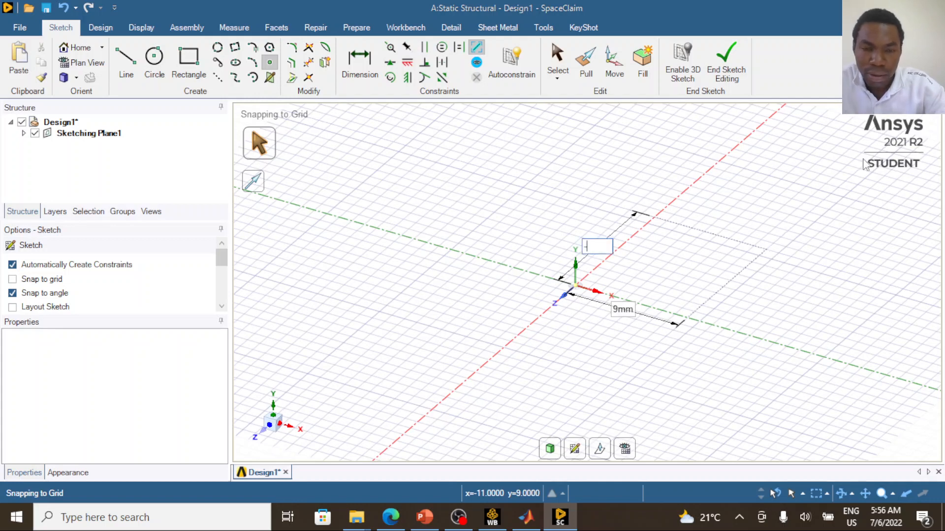
click(424, 517)
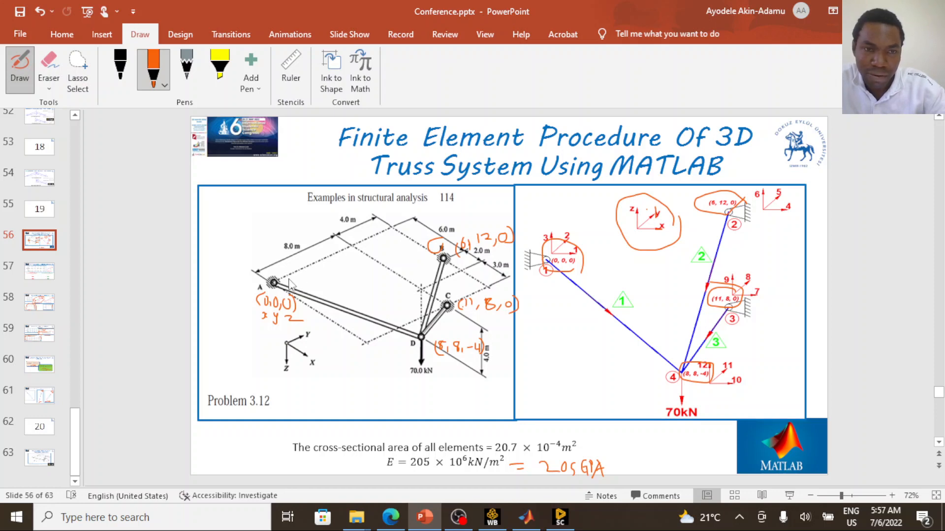
click(560, 518)
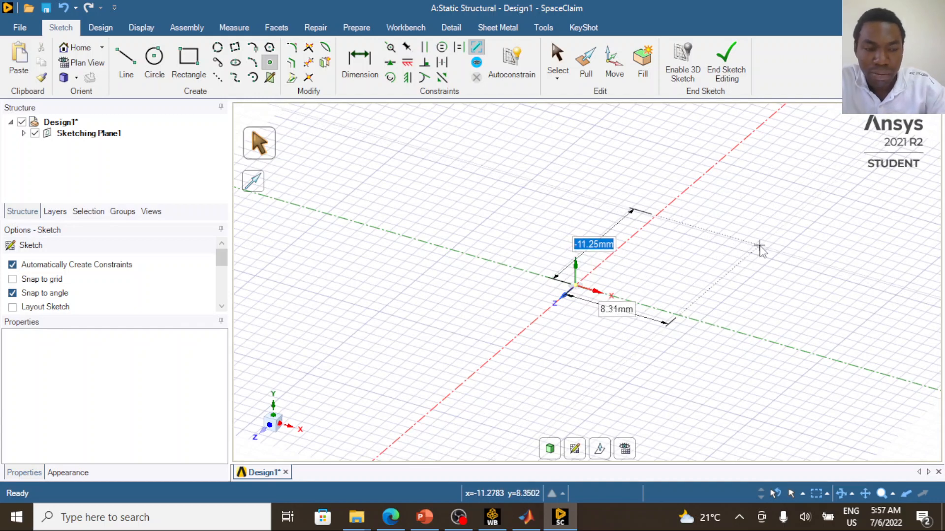
text(-12000)
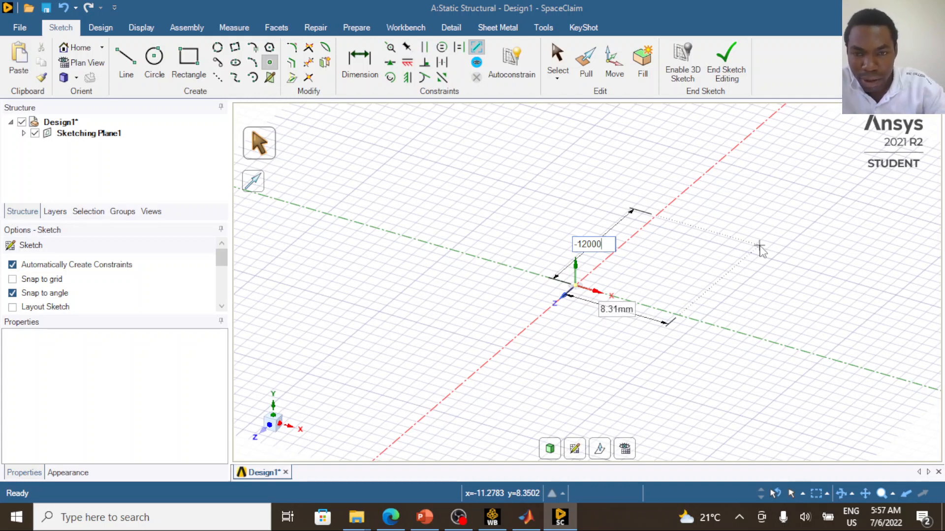
scroll(761, 251, down, 10)
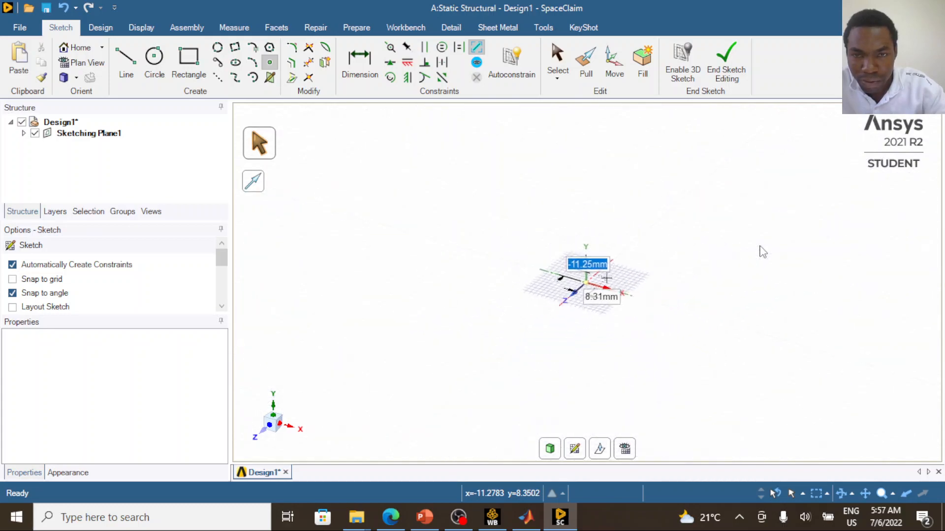
key(Tab)
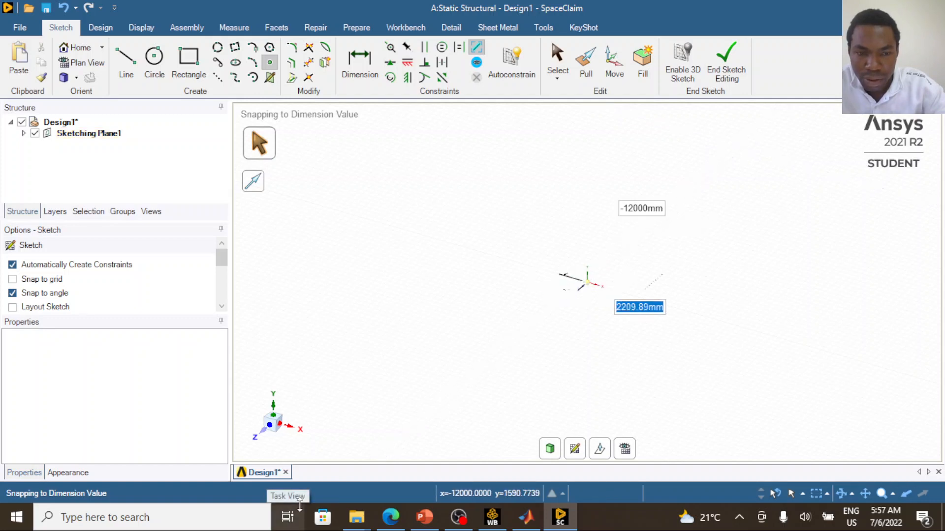
- Mark the corner between the 4.0 m and 6.0 m dimensions on the slide, and place the point with a 6000 mm y offset
click(424, 523)
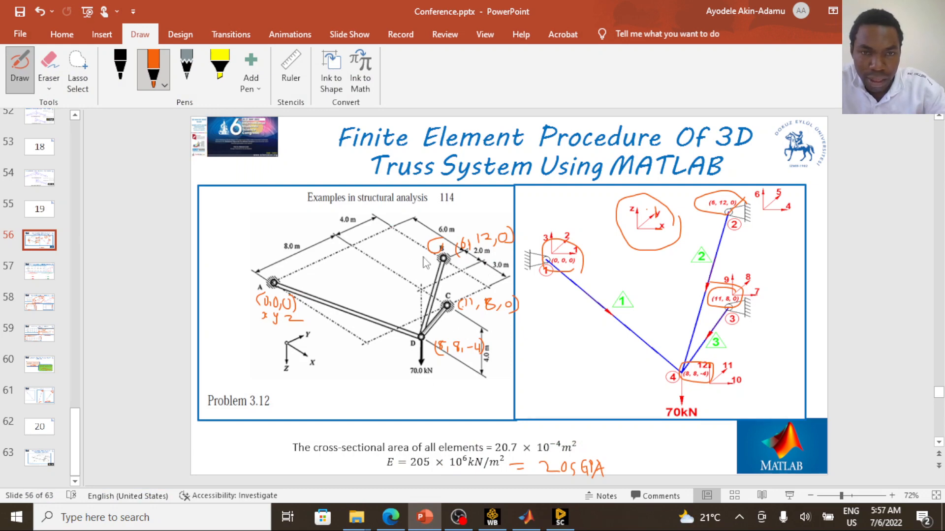
click(393, 227)
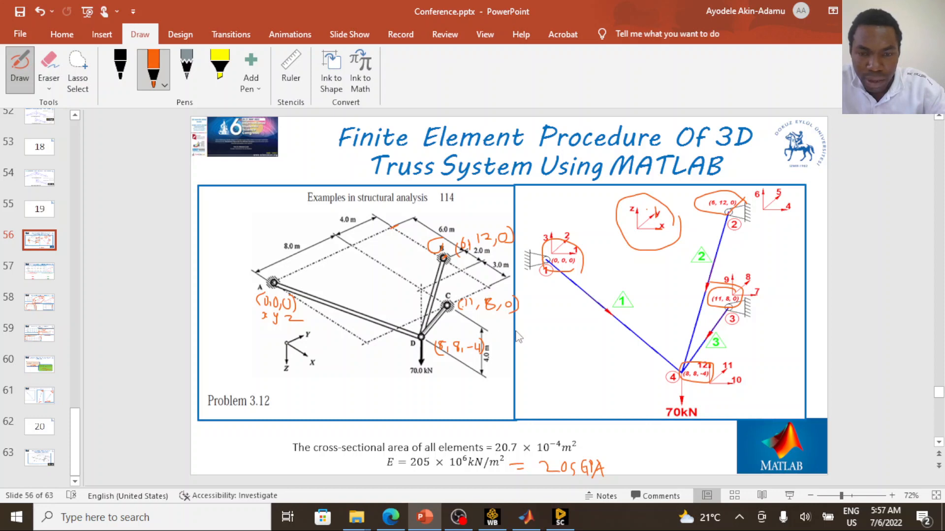
click(561, 516)
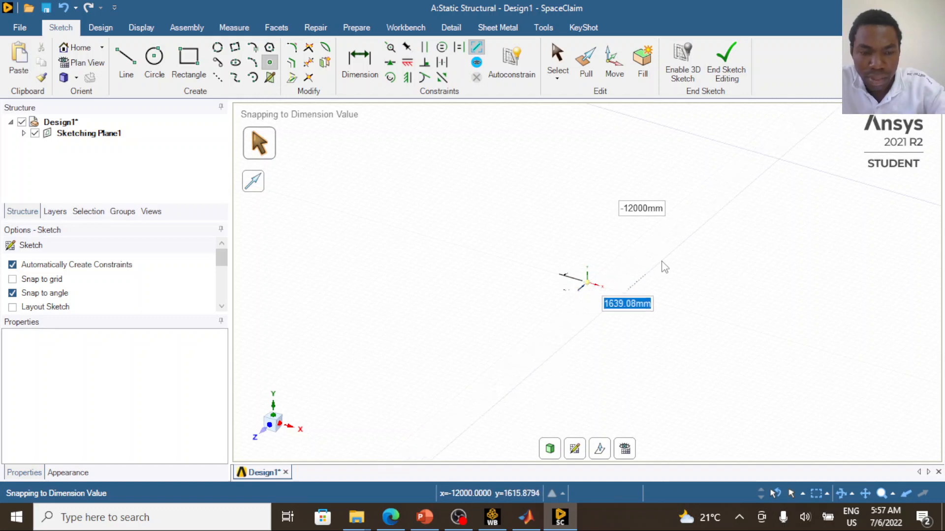
text(6000)
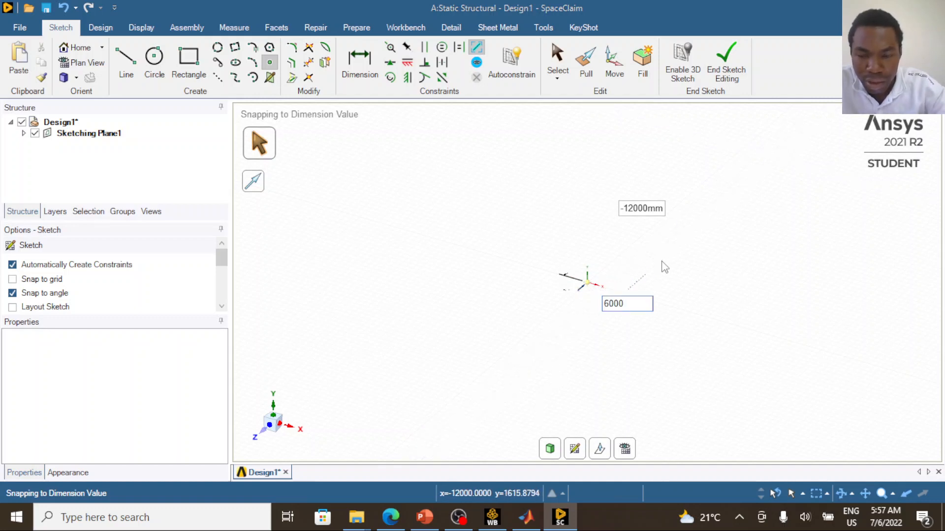
key(Return)
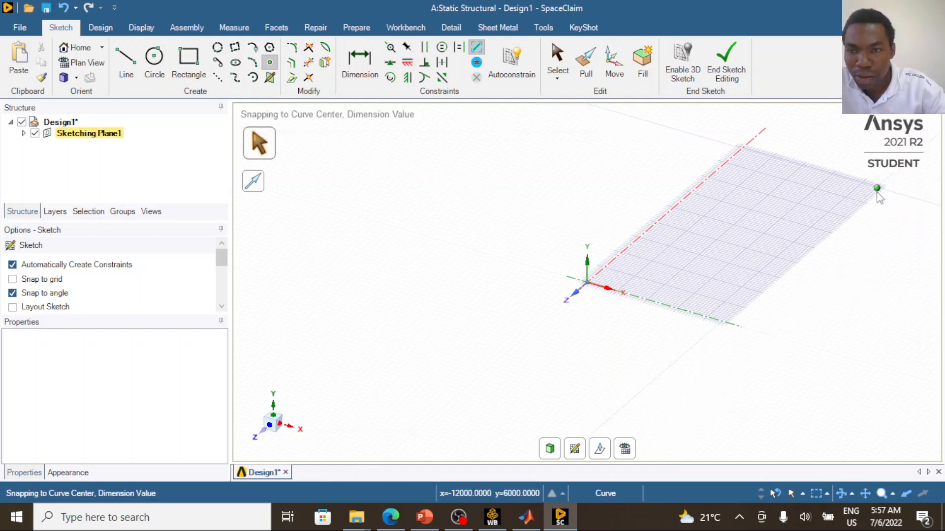
scroll(611, 284, down, 2)
scroll(593, 283, up, 4)
scroll(584, 291, down, 6)
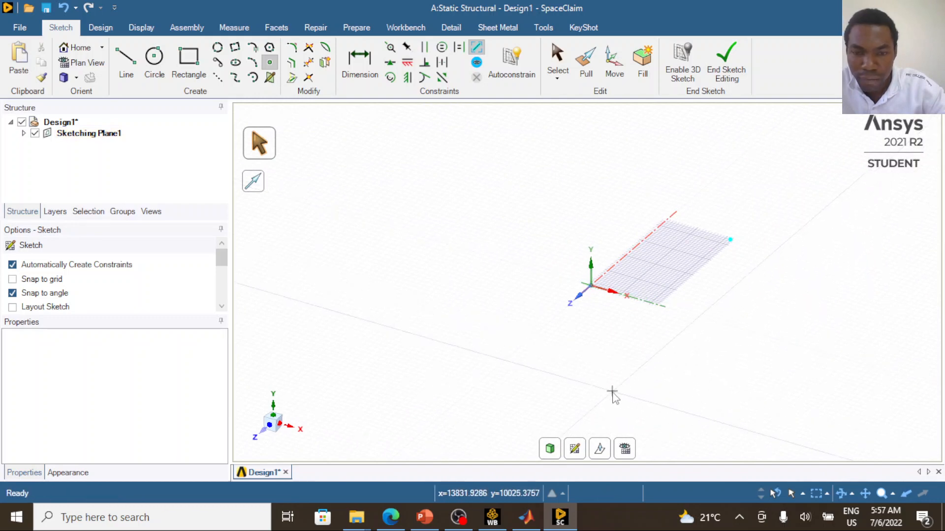
- On the PowerPoint truss drawing, trace the path from joint A along the 8.0 m length and across towards joint D in orange ink
click(424, 517)
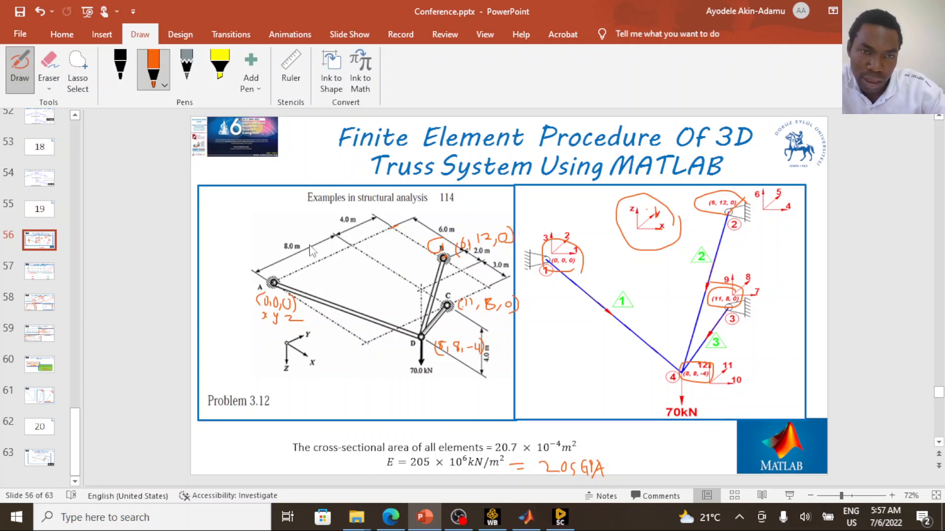
mouse_move(274, 282)
mouse_down()
mouse_move(338, 267)
mouse_move(347, 253)
mouse_up()
key(ctrl+z)
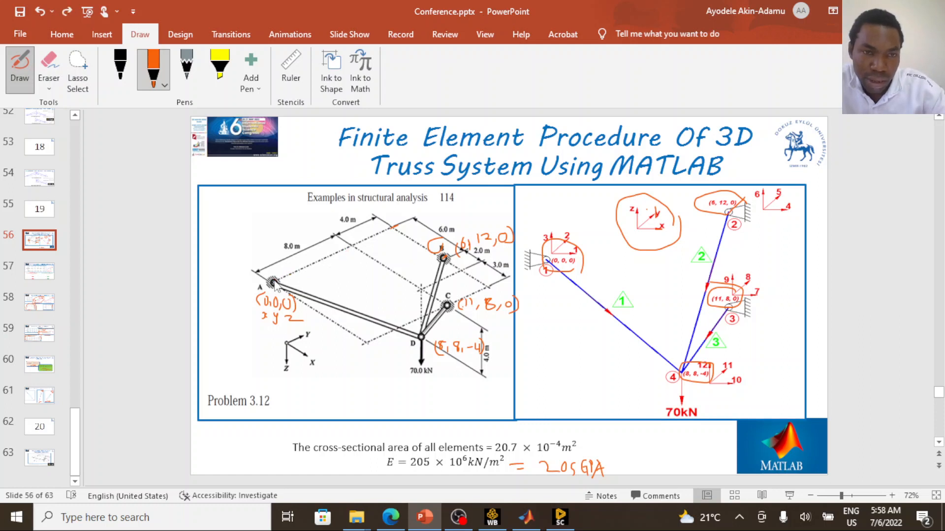
mouse_move(274, 284)
mouse_down()
mouse_move(352, 245)
mouse_move(340, 276)
mouse_move(407, 329)
mouse_up()
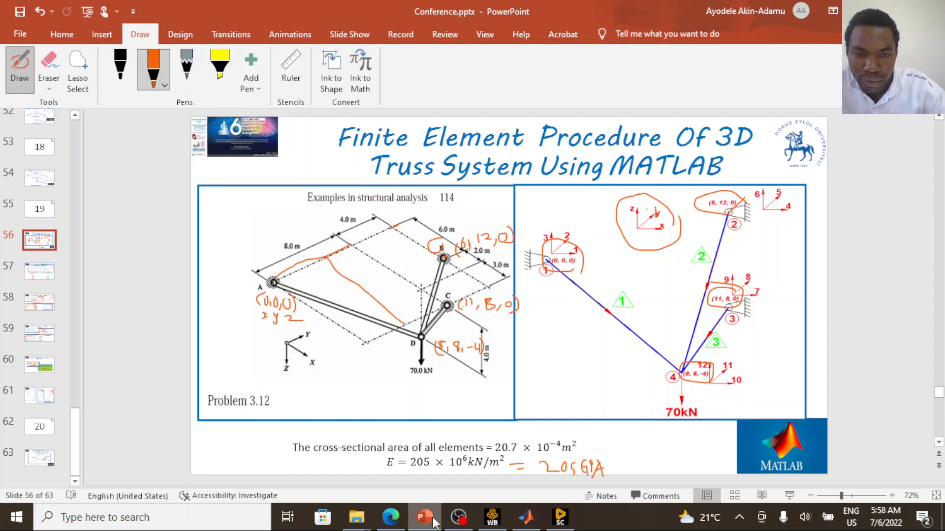
click(424, 518)
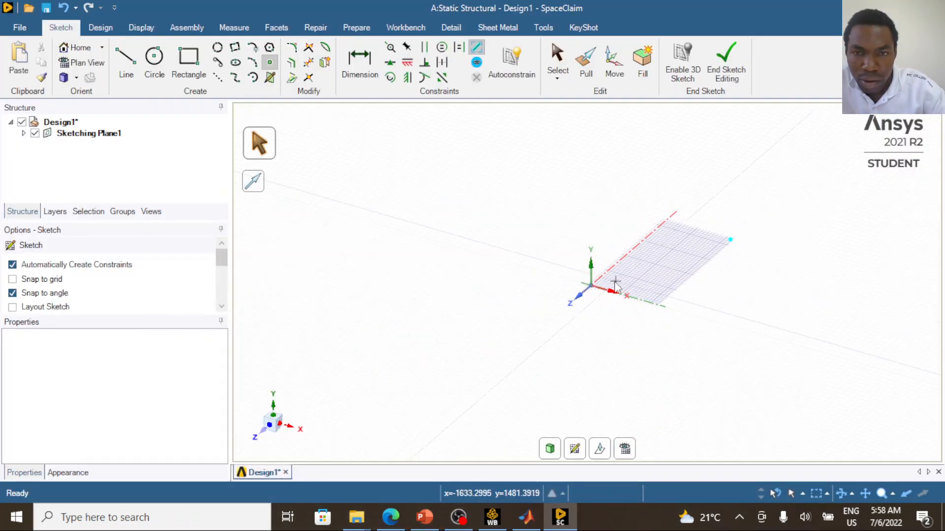
- In SpaceClaim, place a point for joint C dimensioned from the origin, 8000 mm along sketch x and 11000 mm along sketch y
scroll(612, 287, down, 1)
scroll(612, 286, up, 3)
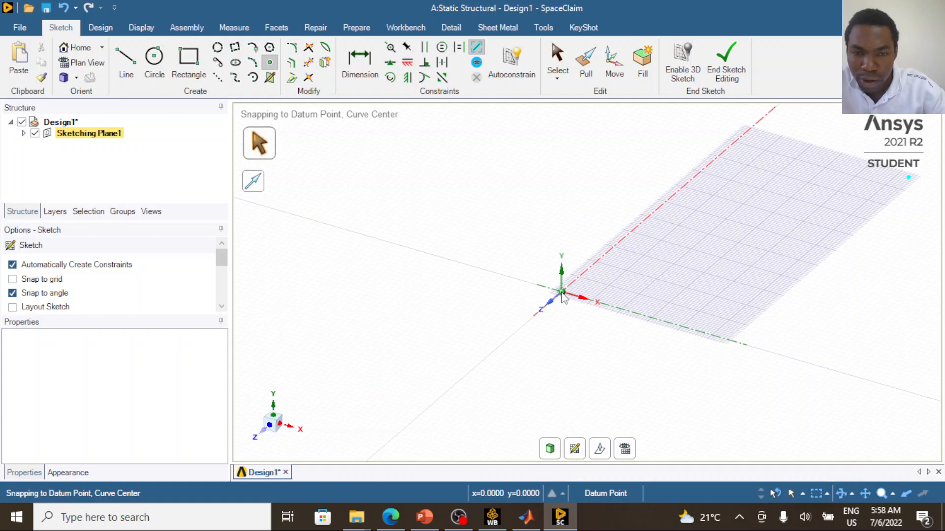
click(561, 293)
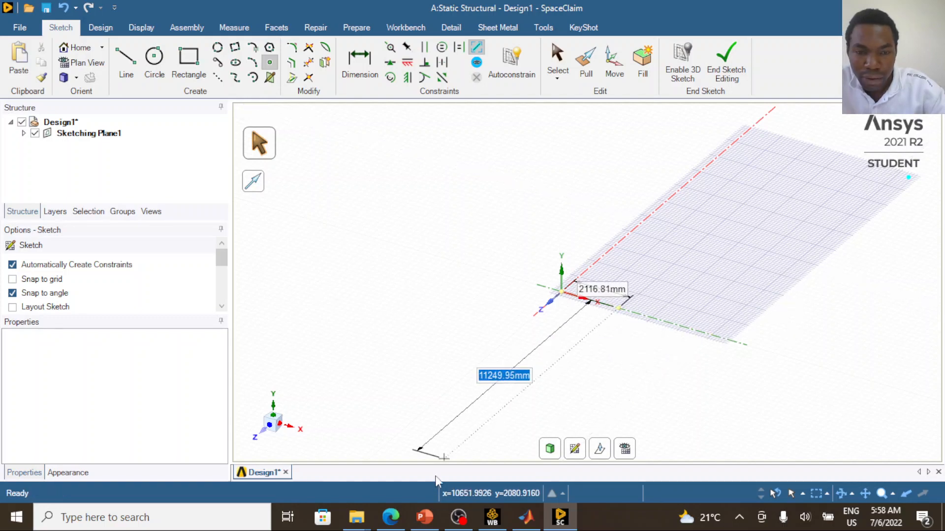
click(435, 521)
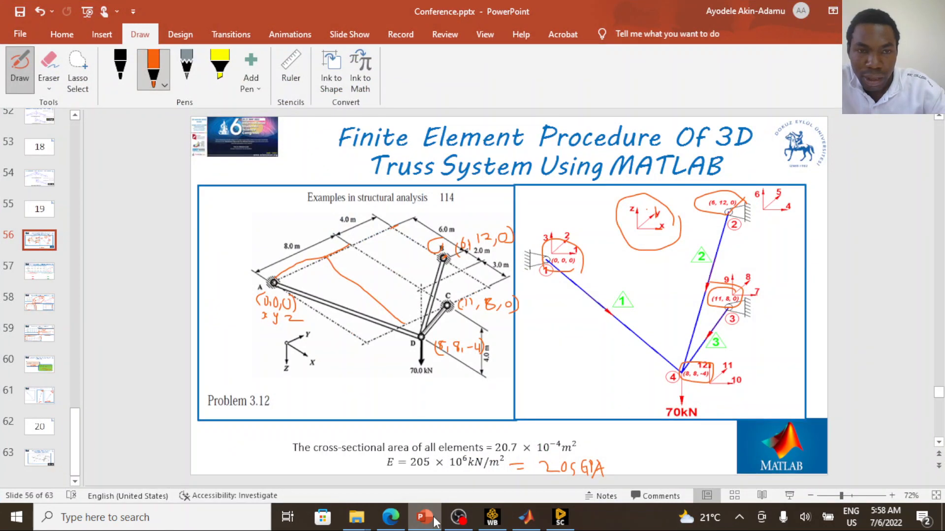
click(435, 521)
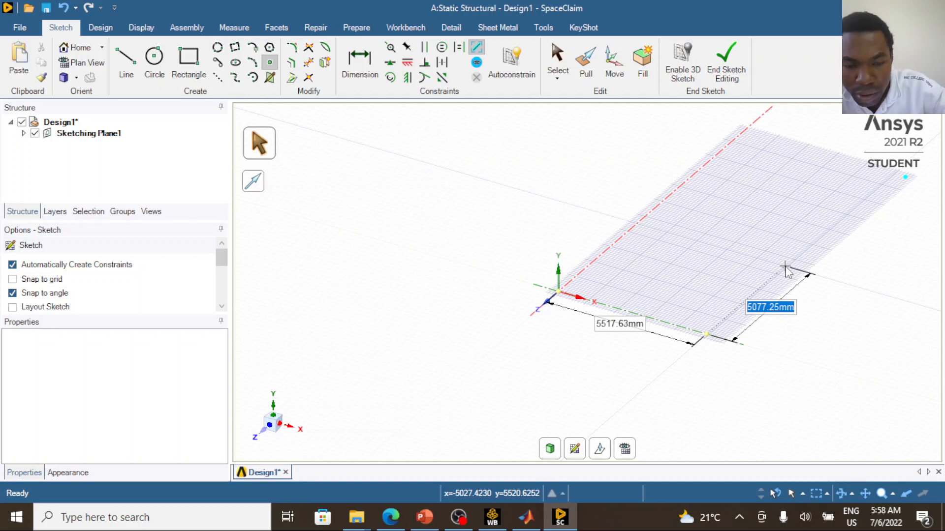
text(8000)
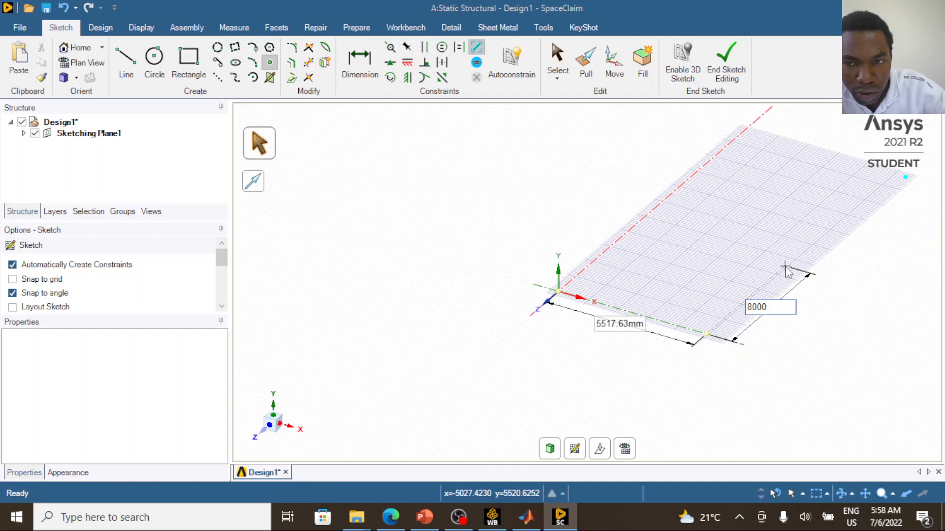
key(Tab)
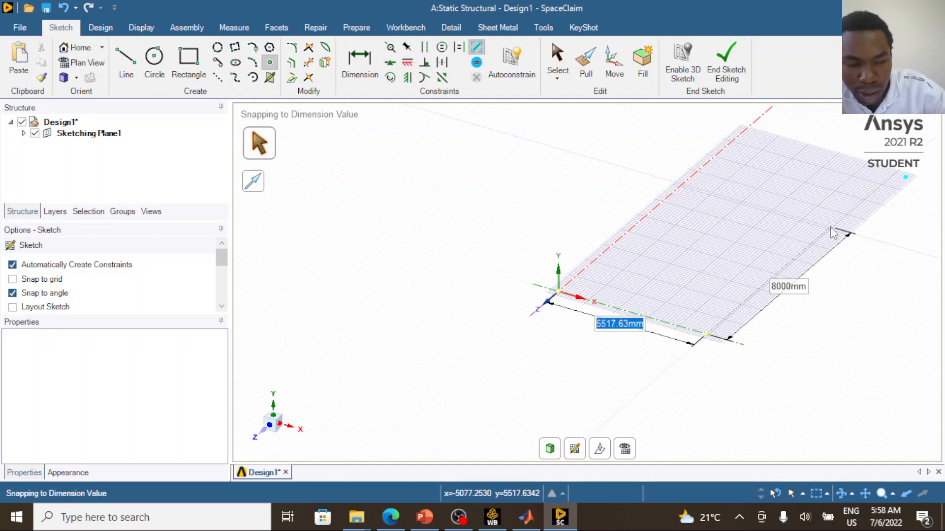
text(1)
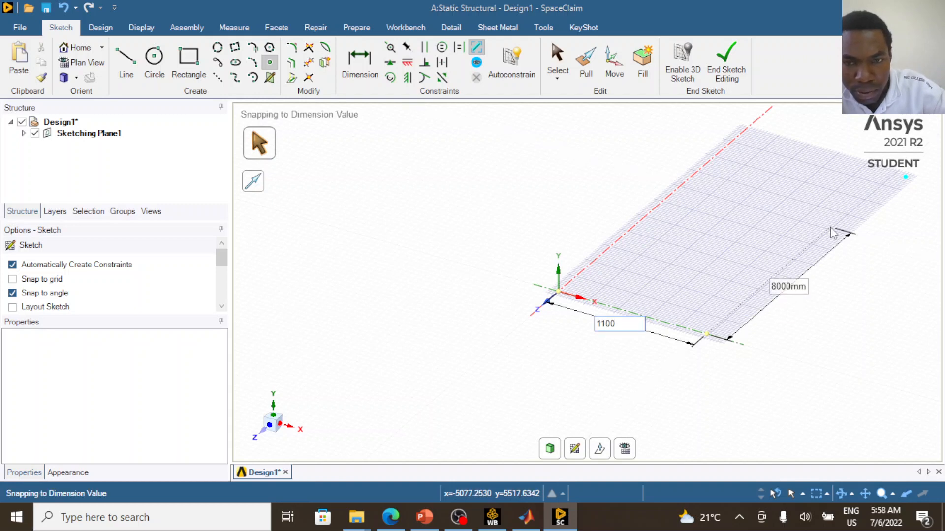
key(Return)
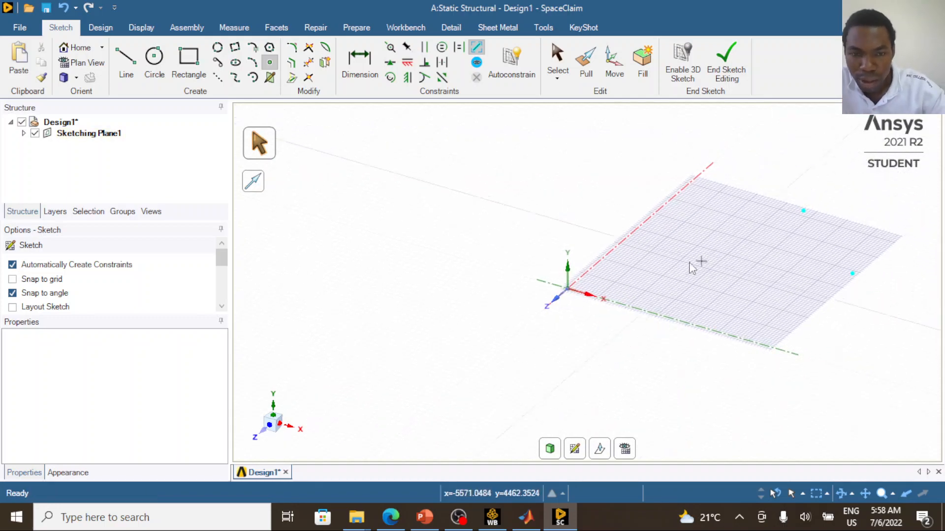
- Switch to the PowerPoint slide and circle joint D of the Problem 3.12 truss in orange ink
click(425, 517)
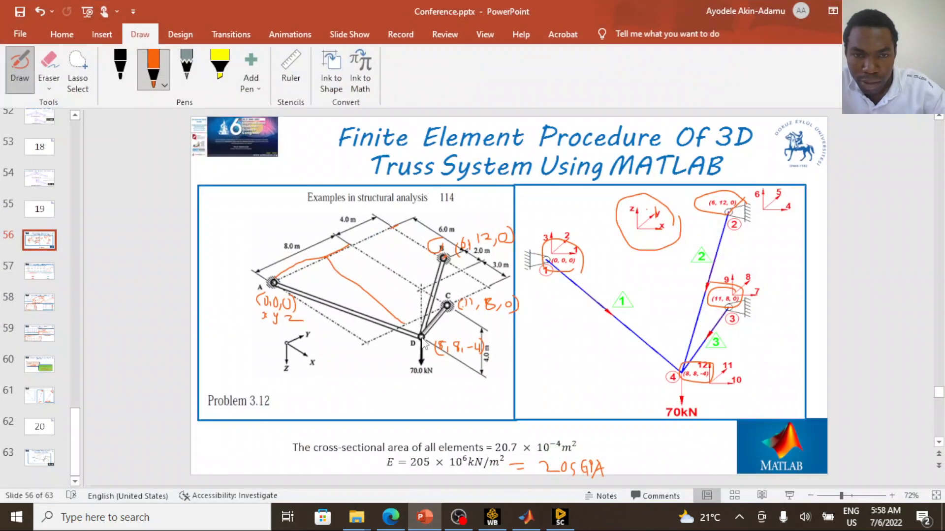
mouse_move(421, 334)
mouse_down()
mouse_move(413, 348)
mouse_move(428, 340)
mouse_move(418, 327)
mouse_up()
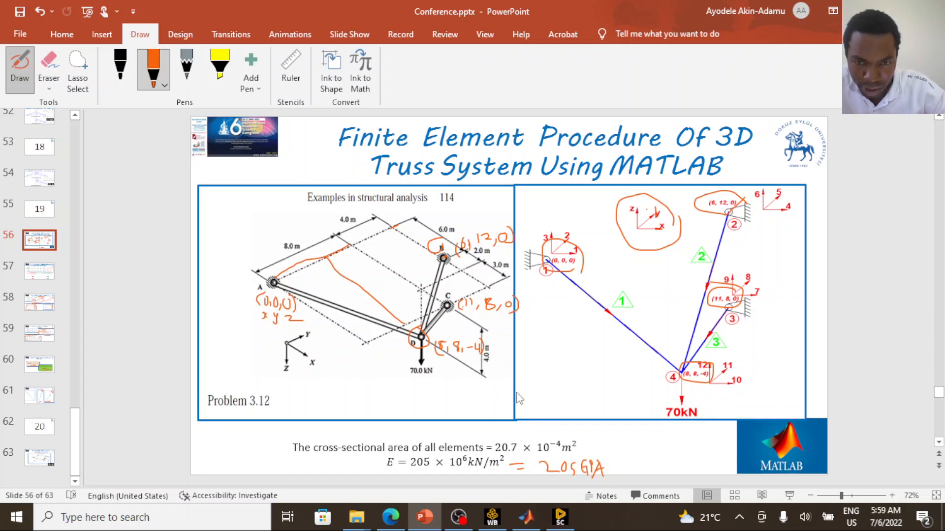
- Switch to SpaceClaim and move the sketch grid 4000 mm downward along the global Y axis
click(561, 516)
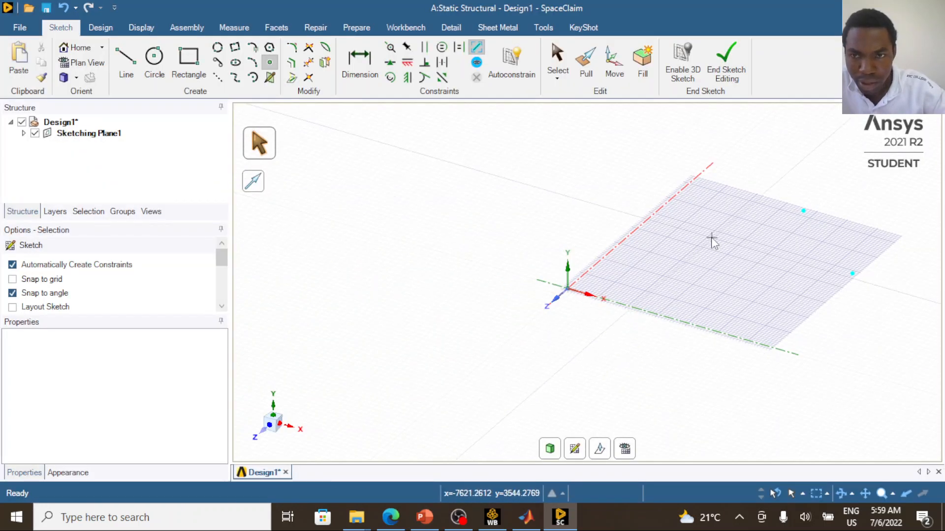
key(Escape)
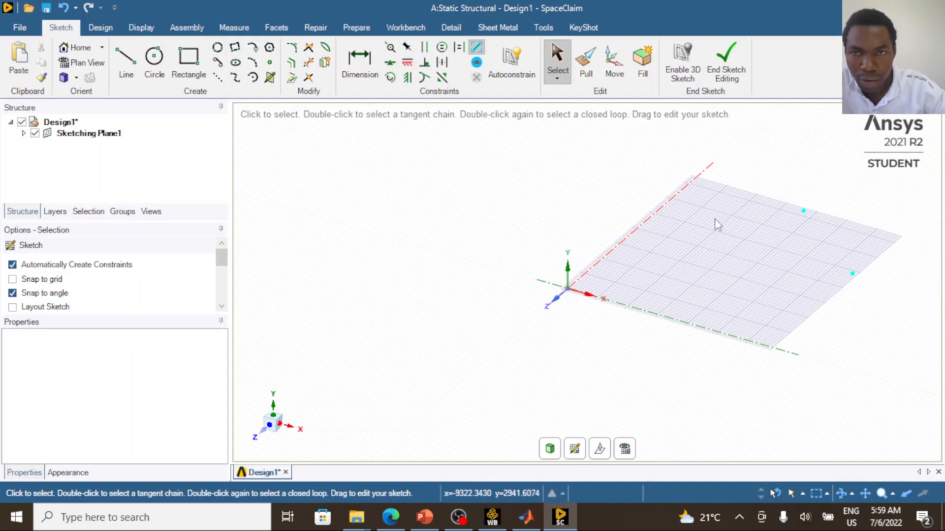
right_click(710, 248)
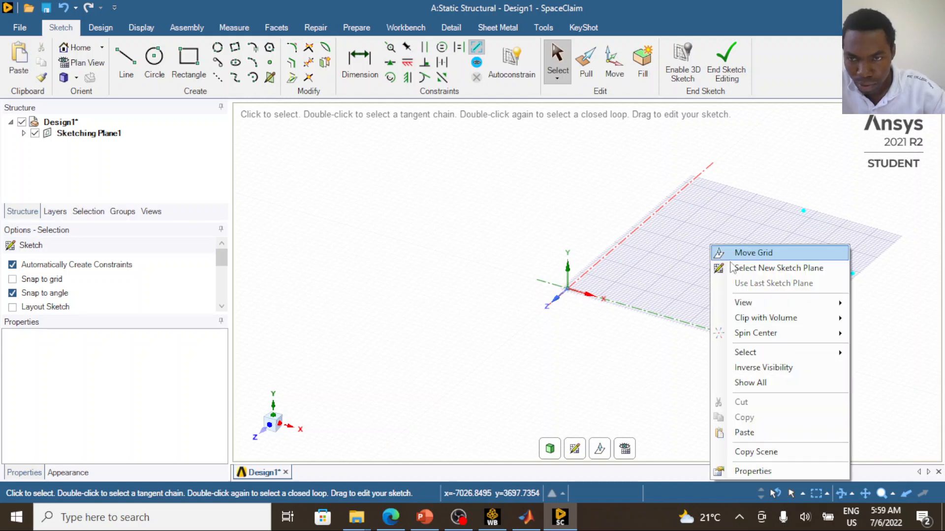
click(762, 253)
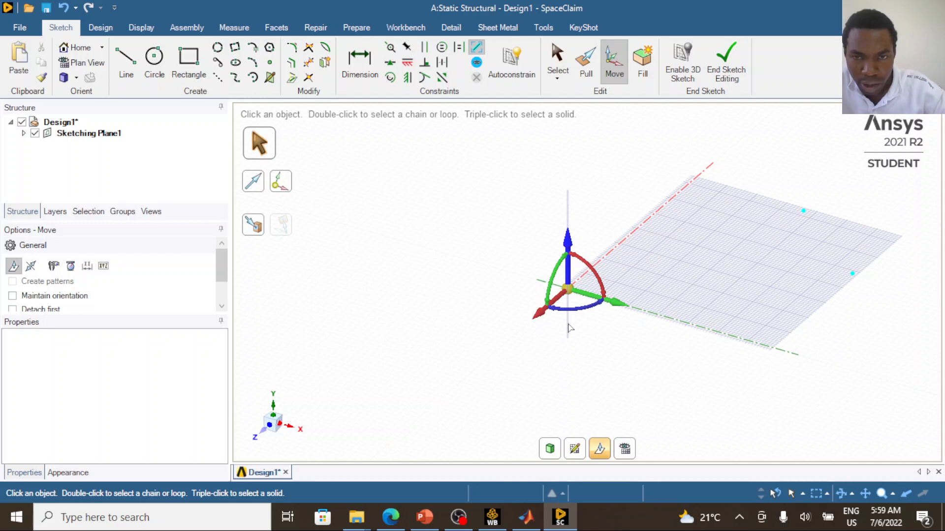
drag(578, 387, 578, 398)
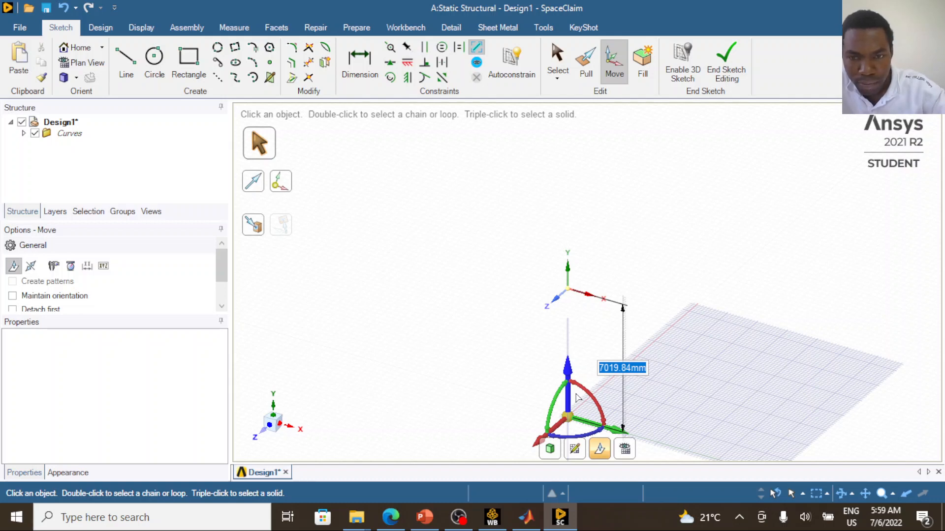
text(400)
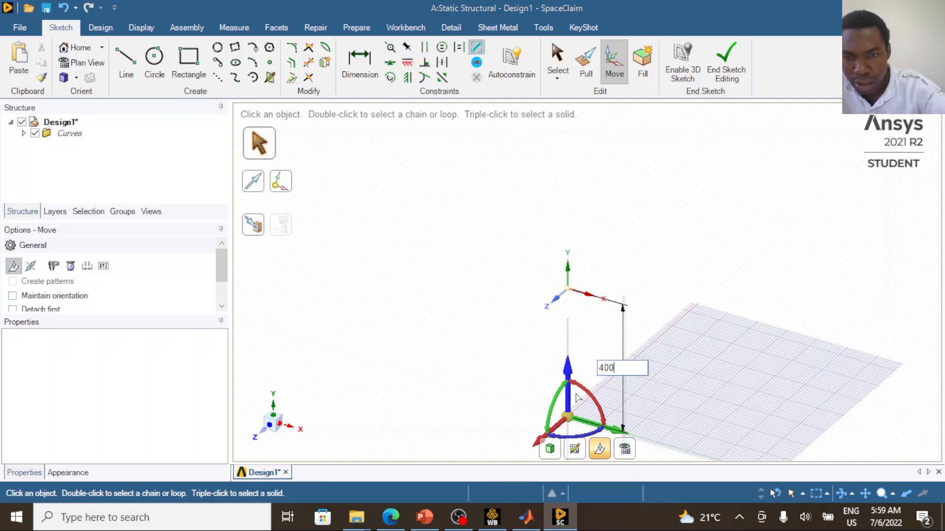
text(0)
key(Return)
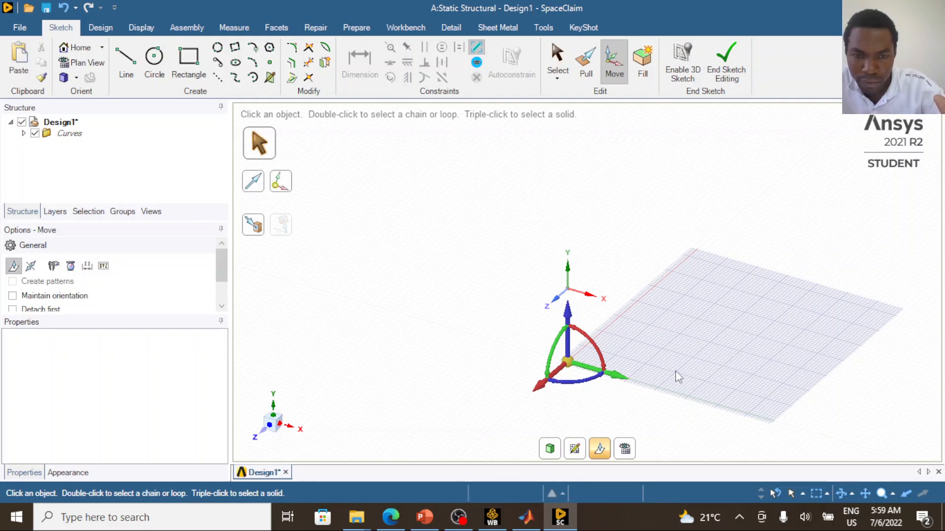
- Underline joint D's coordinates (8, 8, -4) in orange ink on the PowerPoint slide, and return to SpaceClaim
click(425, 517)
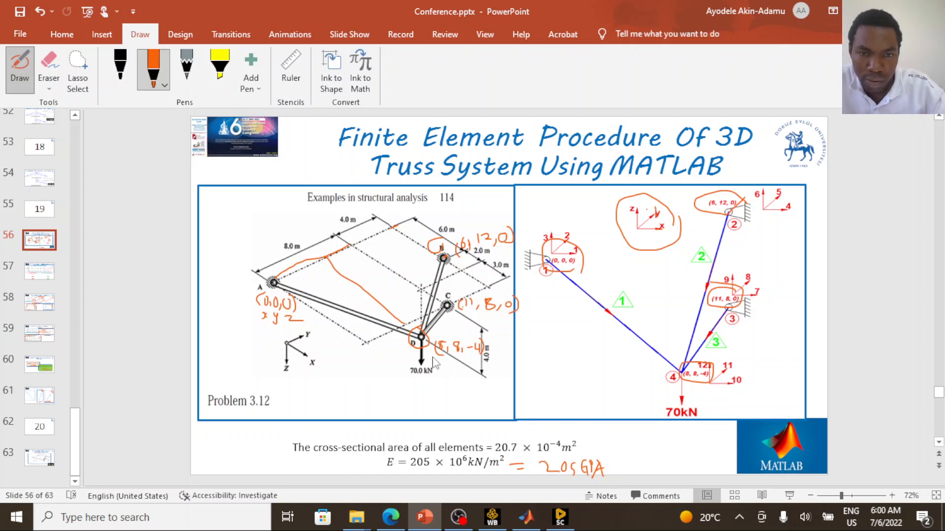
mouse_move(433, 355)
mouse_down()
mouse_move(492, 353)
mouse_move(441, 356)
mouse_up()
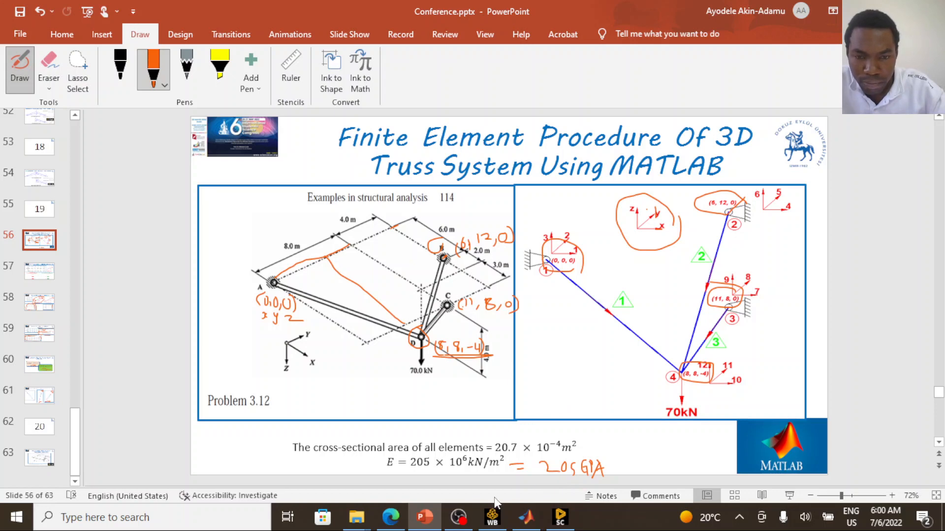
click(560, 516)
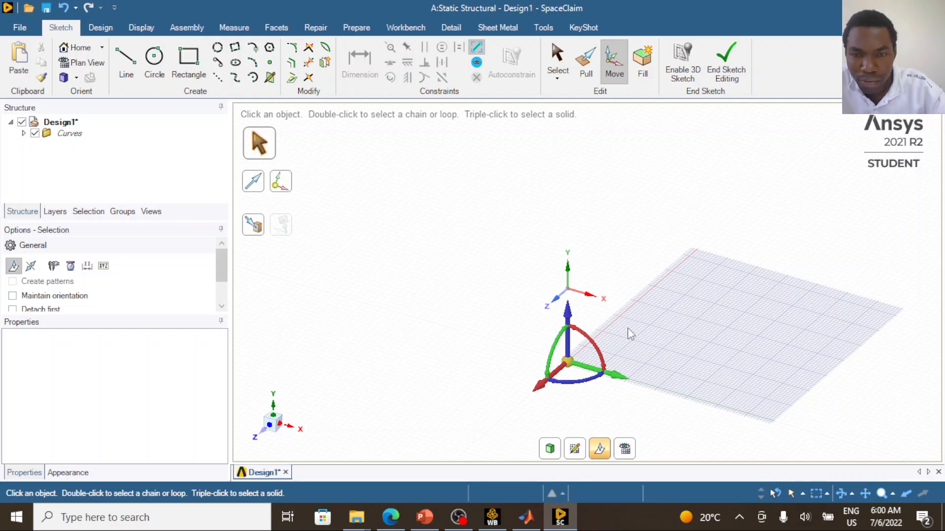
- Place a point for joint D on the lowered sketch plane, dimensioned 8000 mm from the grid origin in both directions
key(s)
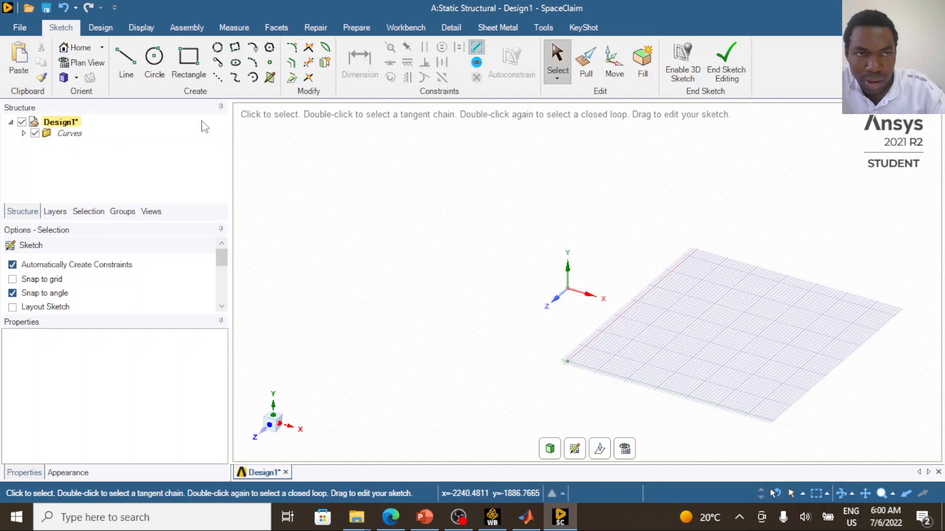
click(270, 63)
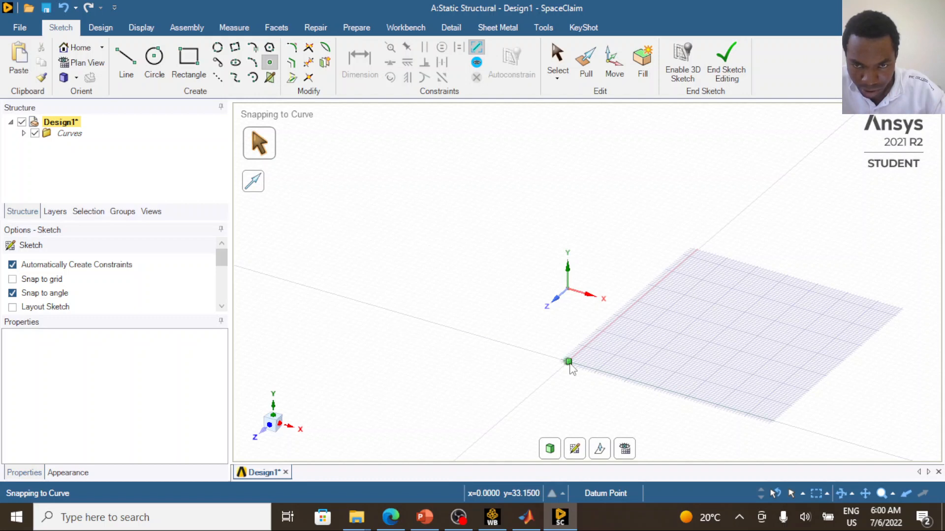
scroll(570, 367, up, 4)
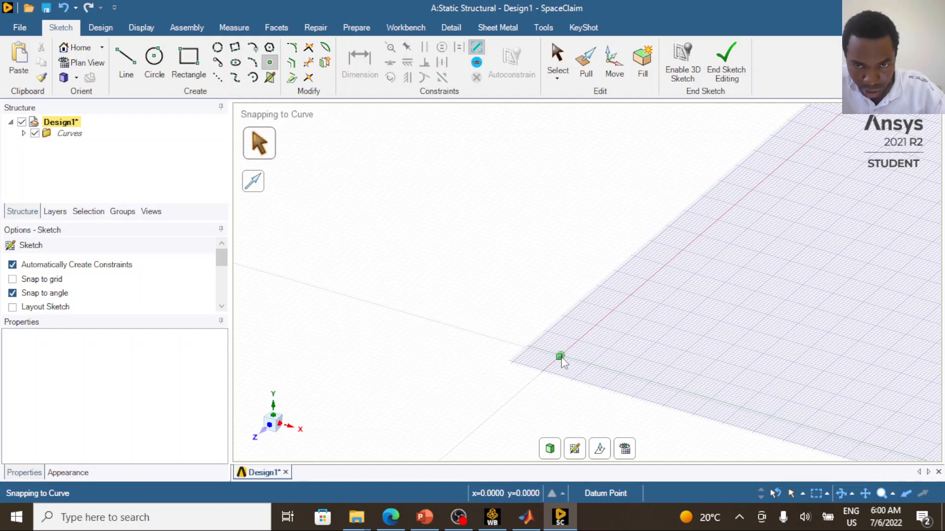
click(561, 358)
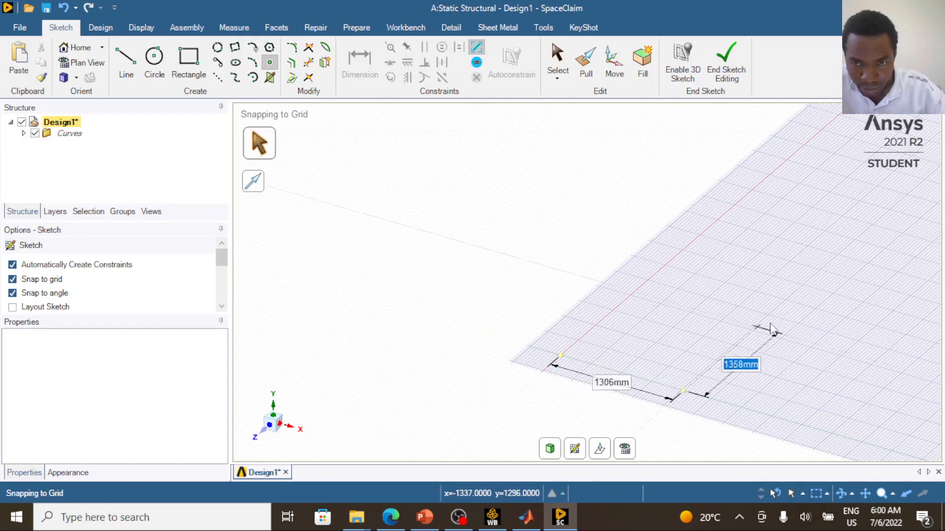
scroll(763, 316, up, 5)
scroll(759, 313, down, 4)
scroll(761, 317, down, 6)
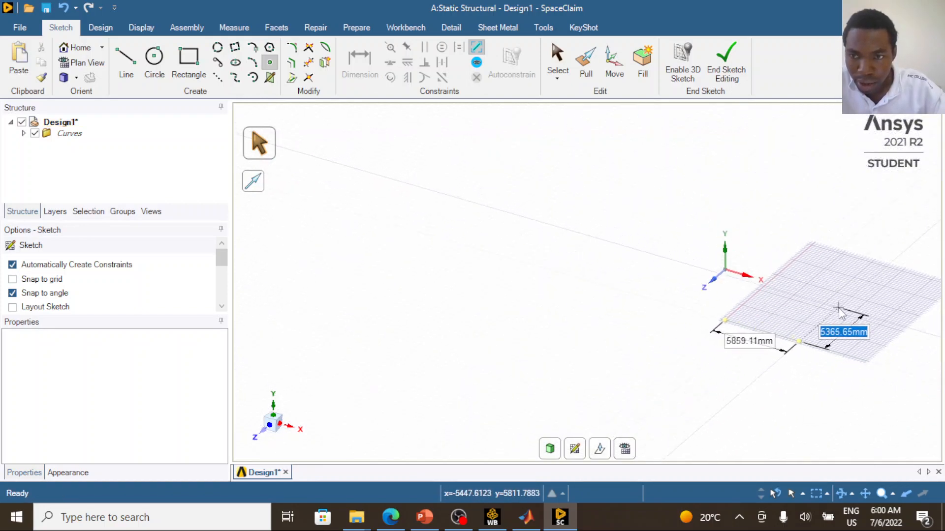
text(8000)
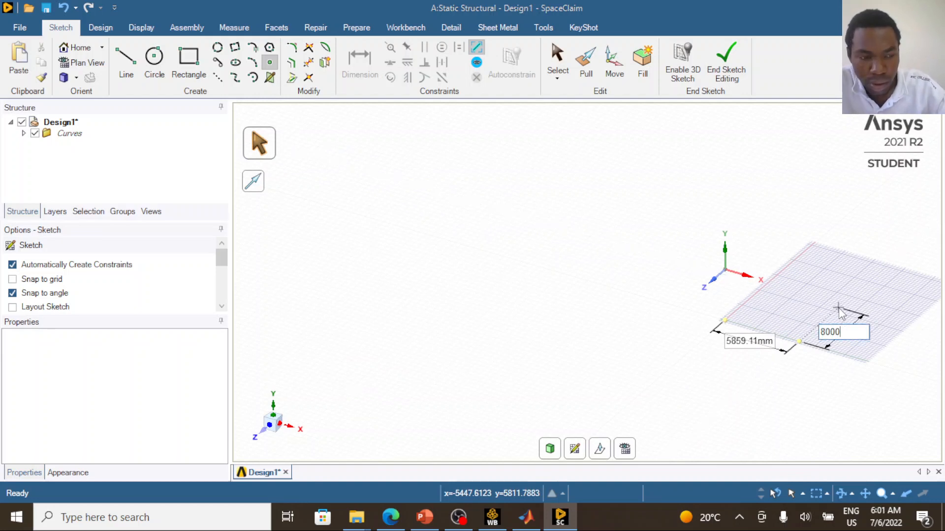
key(Tab)
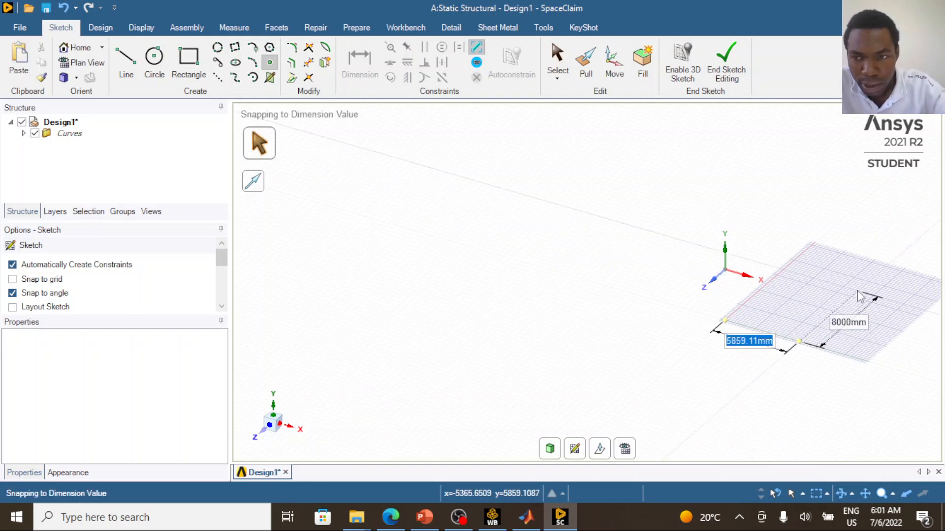
text(800)
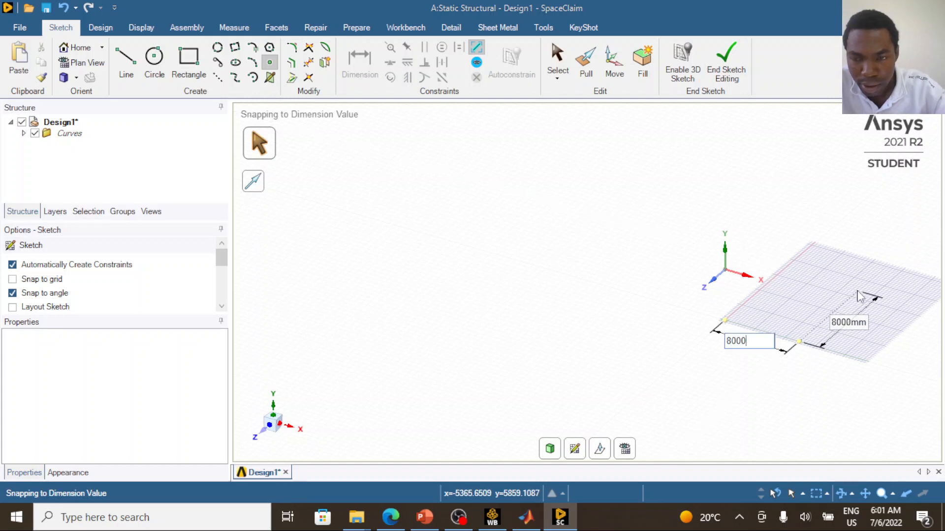
text(0)
key(Return)
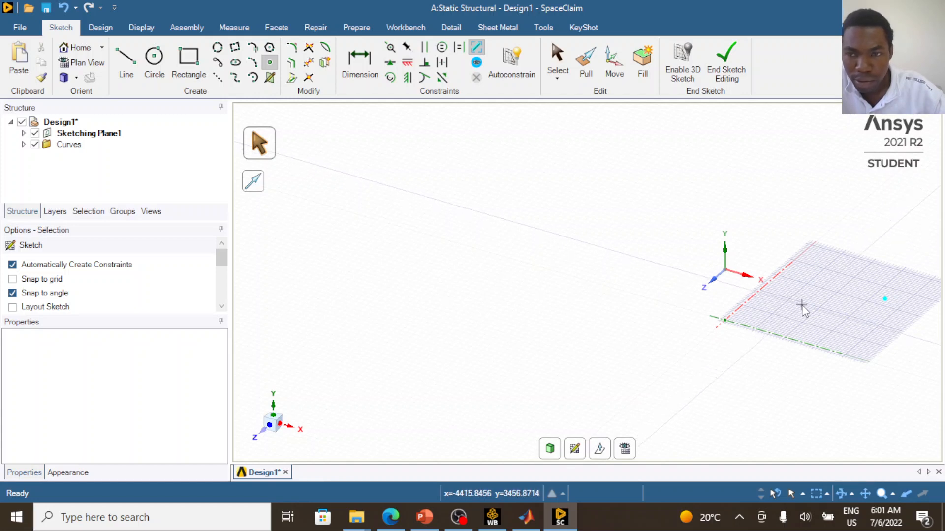
key(Escape)
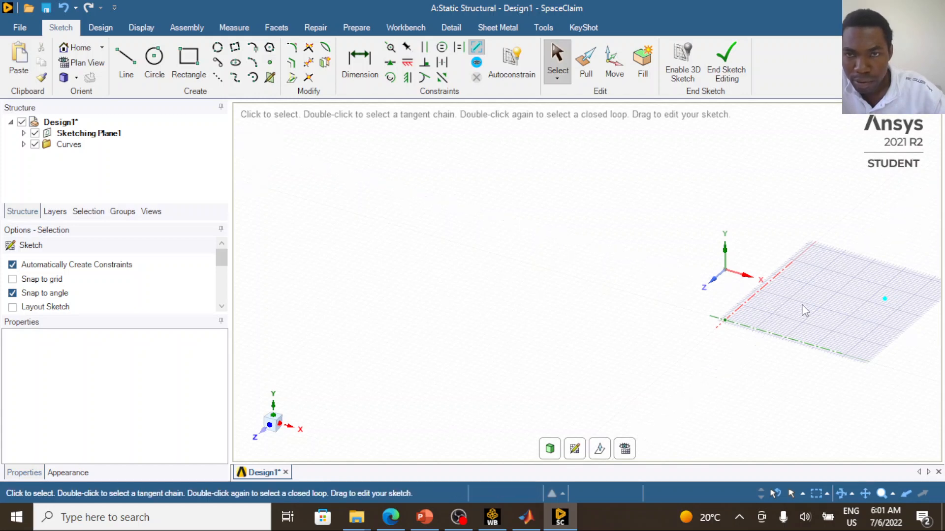
- Enable 3D sketching and draw the three truss lines connecting joint D to the origin, joint C and joint B
click(689, 72)
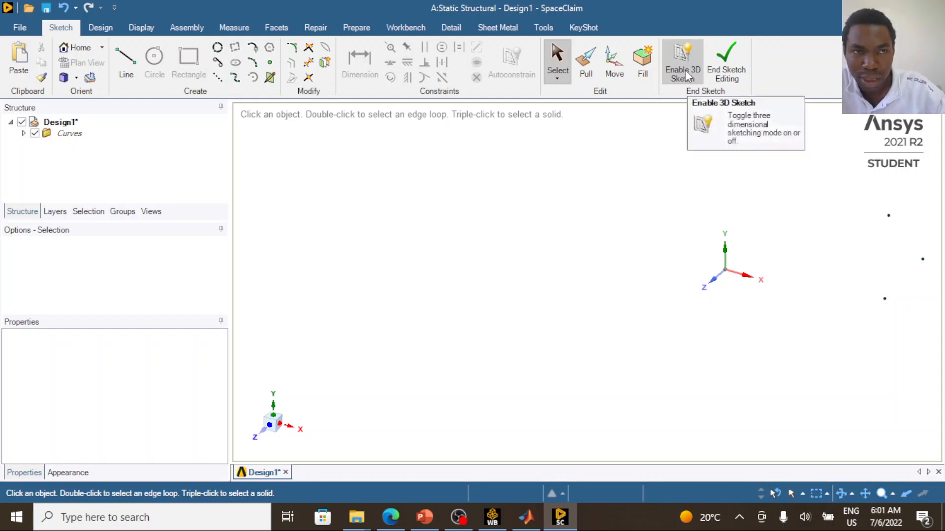
click(130, 74)
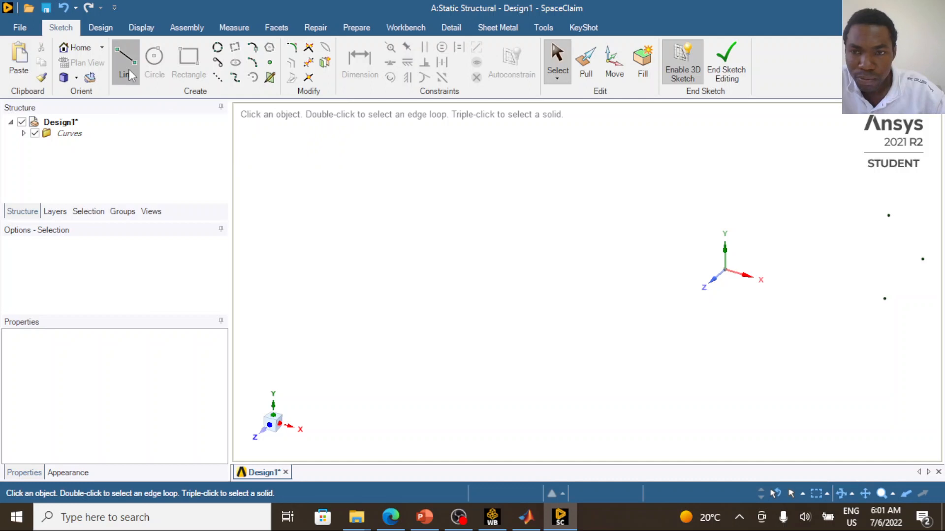
click(727, 272)
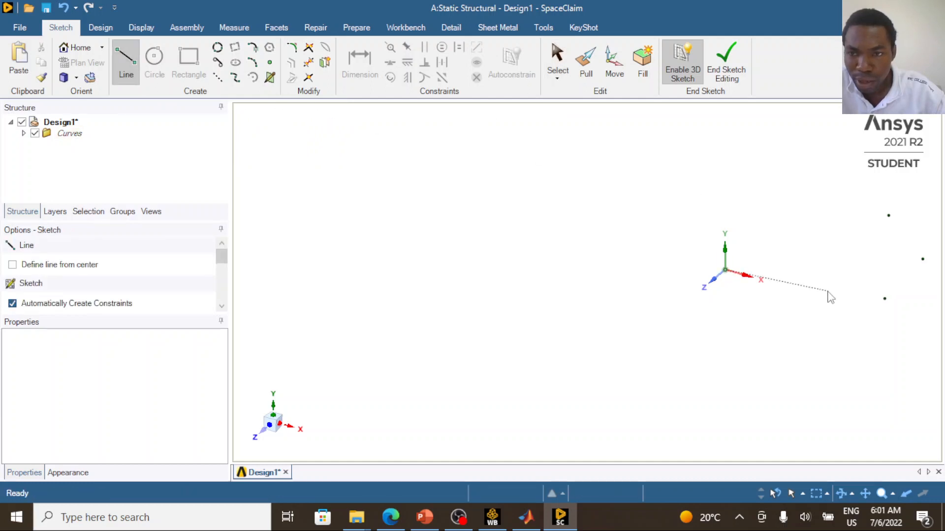
click(885, 299)
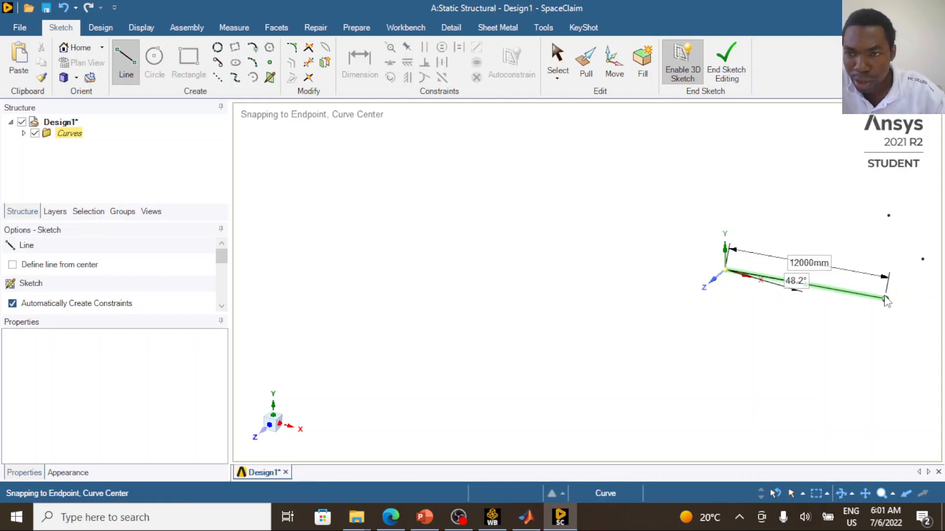
click(922, 260)
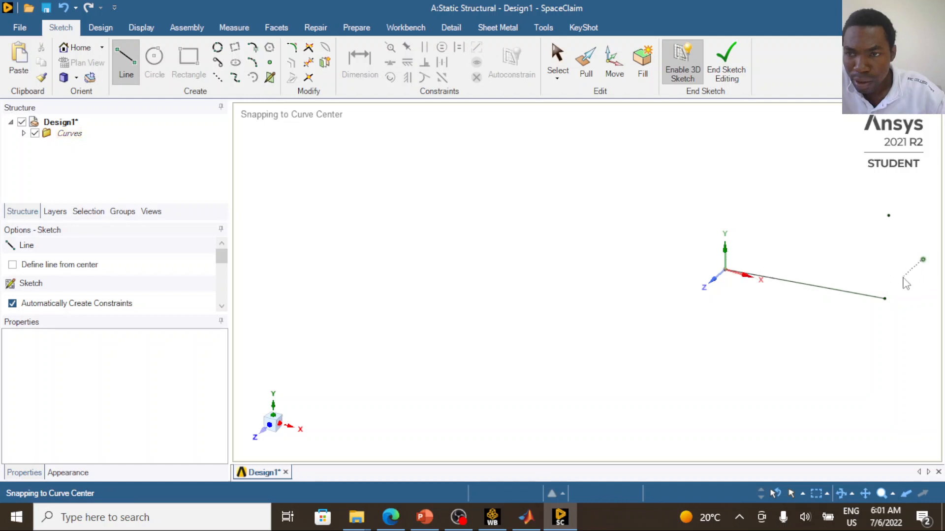
click(885, 299)
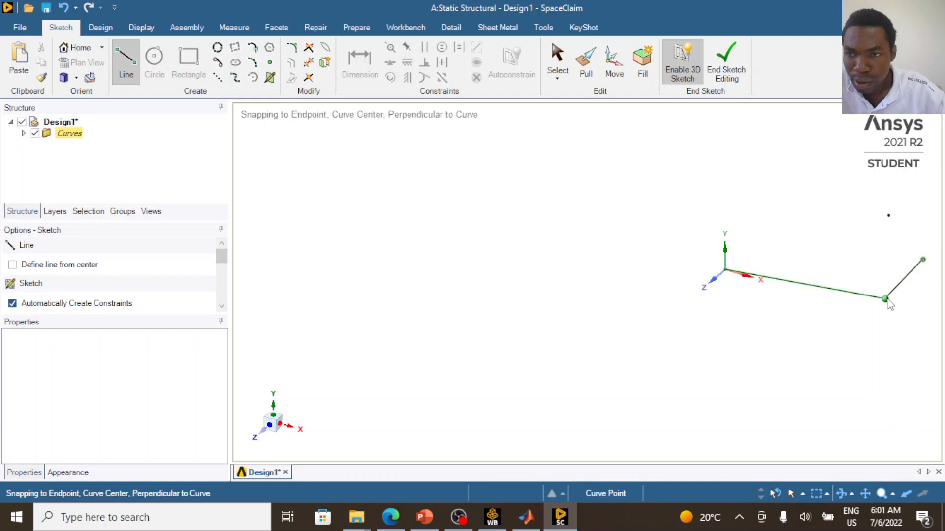
click(889, 216)
click(885, 298)
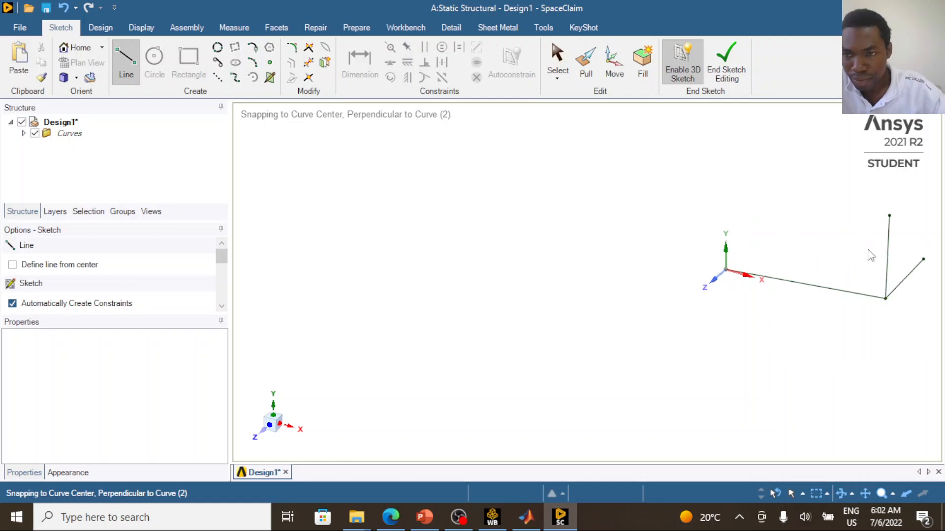
- Add a solid Rectangle profile from the beam profile library to the design
scroll(791, 241, down, 2)
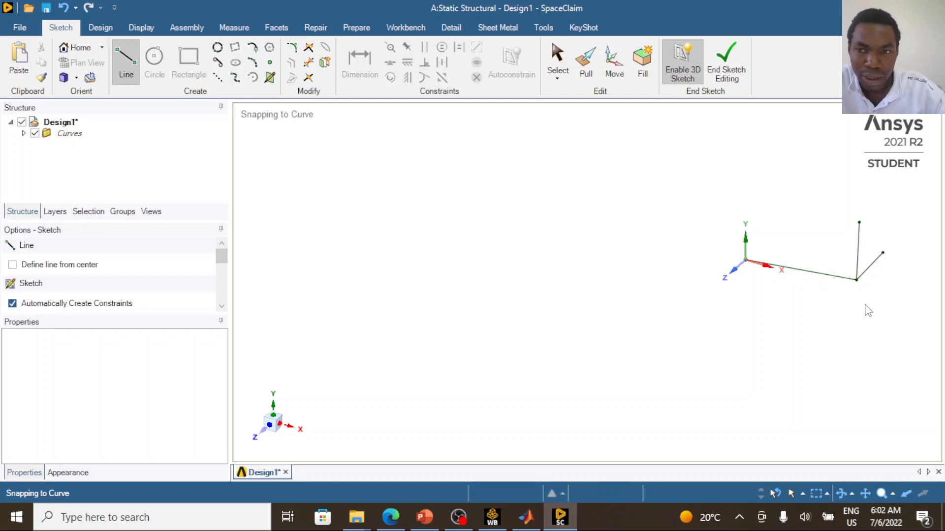
mouse_move(880, 302)
middle_down()
mouse_move(852, 297)
mouse_move(806, 261)
mouse_move(748, 268)
mouse_move(840, 260)
middle_up()
click(875, 241)
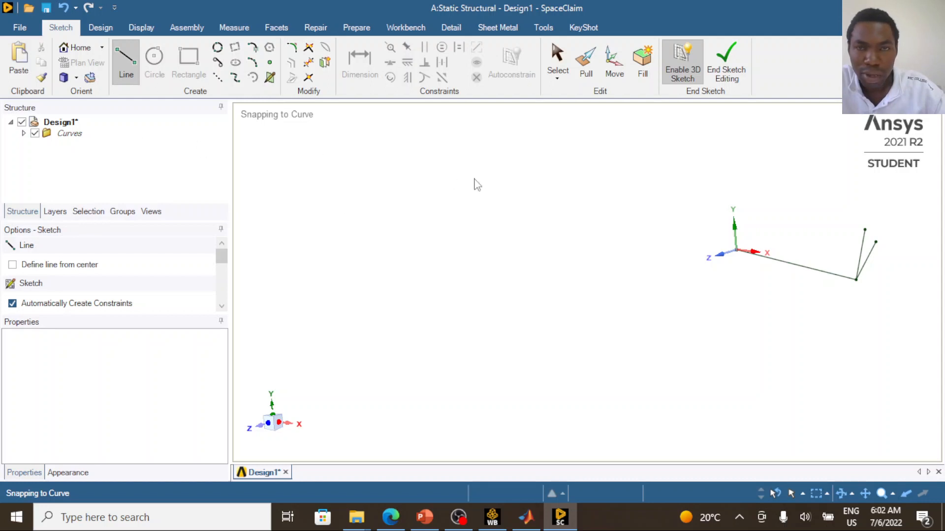
click(358, 28)
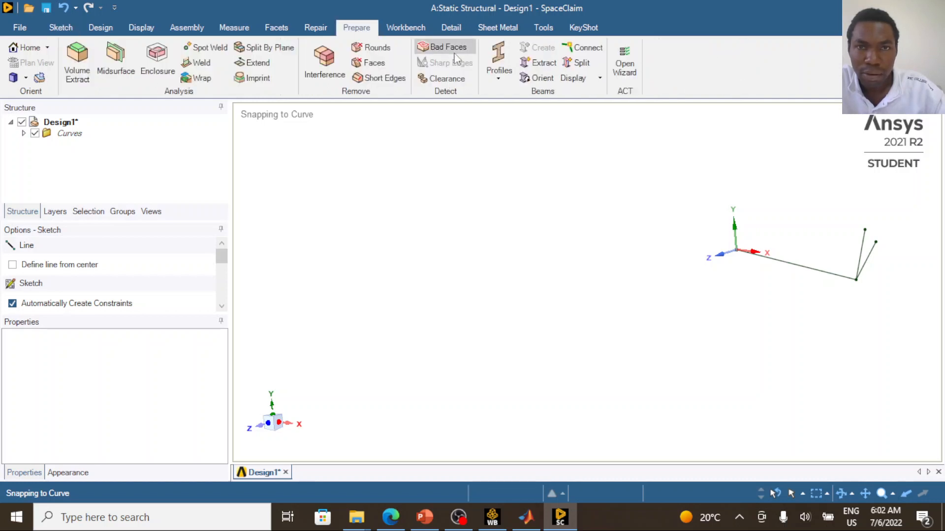
click(501, 80)
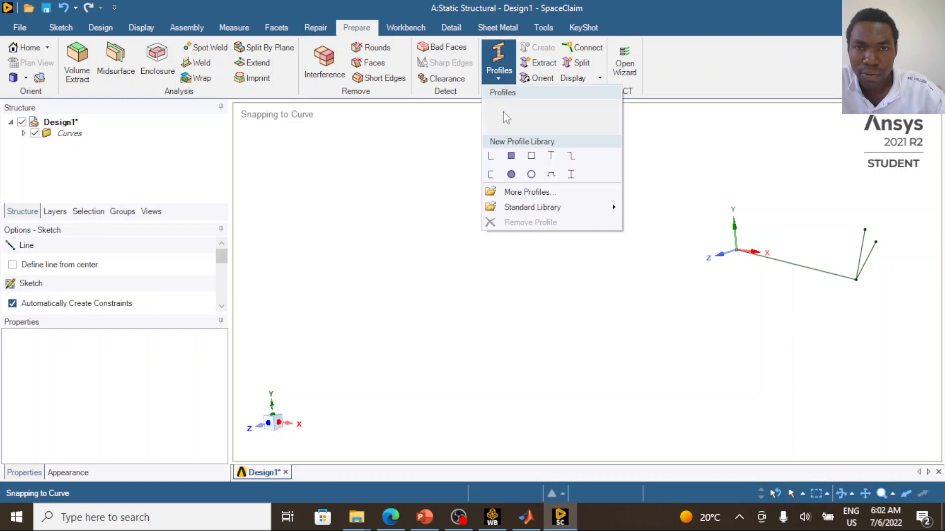
click(511, 157)
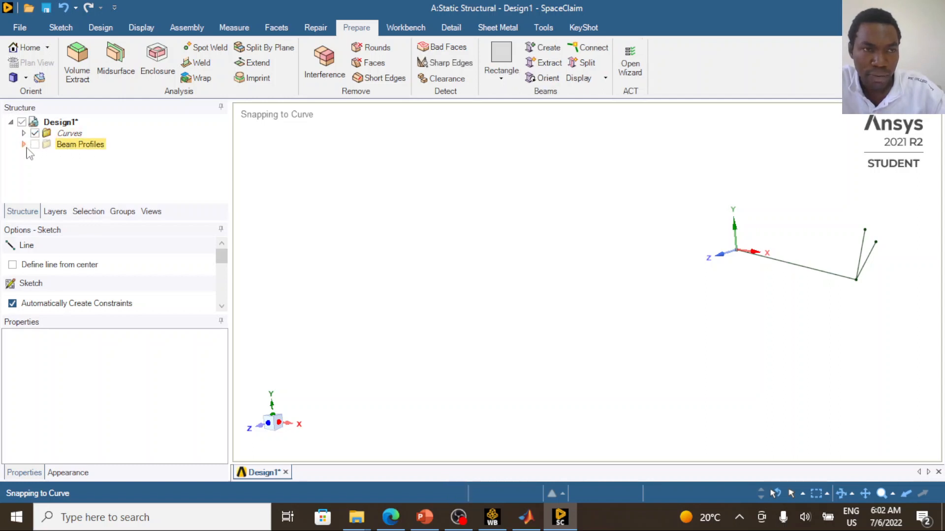
- Open the Rectangle beam profile for editing
click(23, 145)
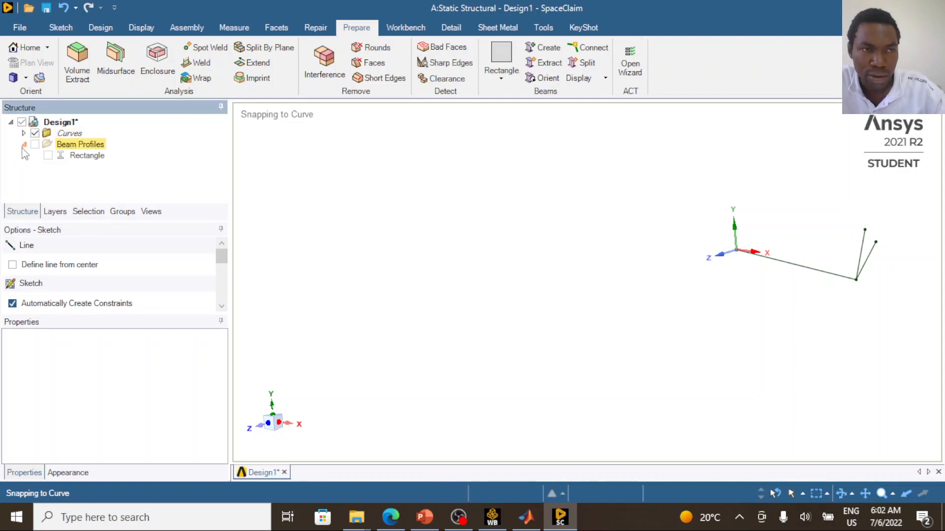
right_click(100, 158)
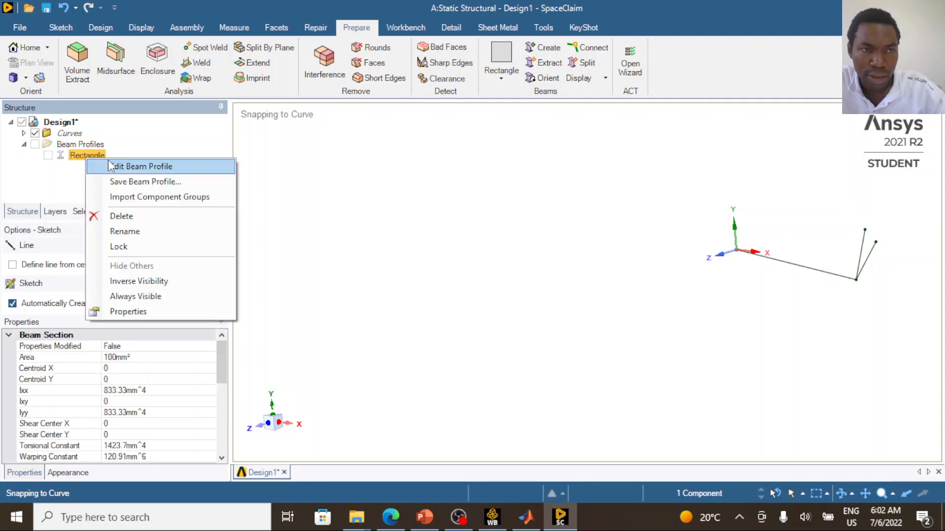
click(138, 165)
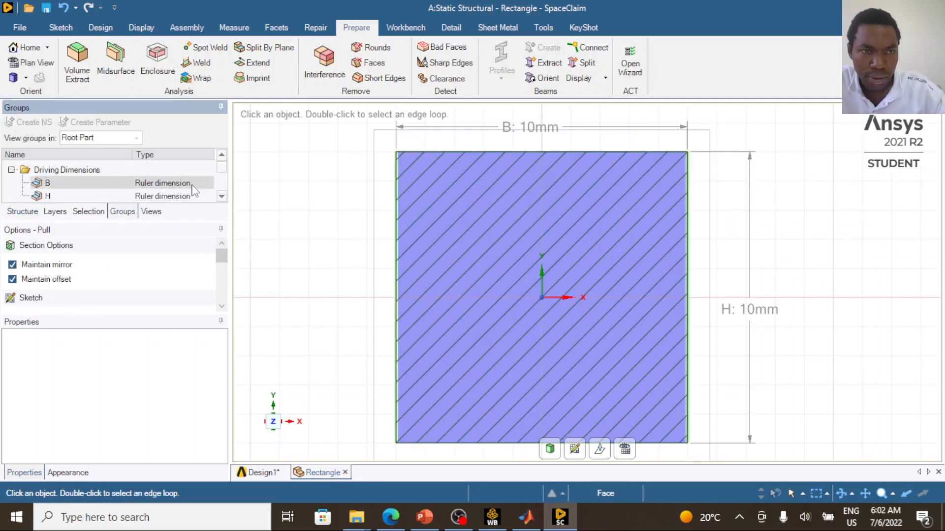
- Select the profile's driving dimension B, then switch to PowerPoint and circle the cross-sectional area of 20.7 × 10⁻⁴ m² on the slide
click(192, 185)
scroll(192, 185, down, 1)
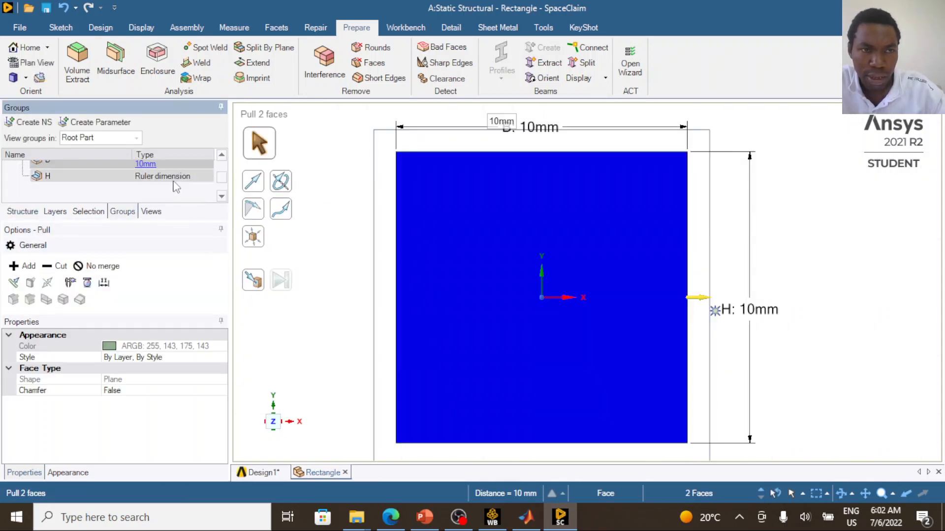
scroll(161, 176, up, 1)
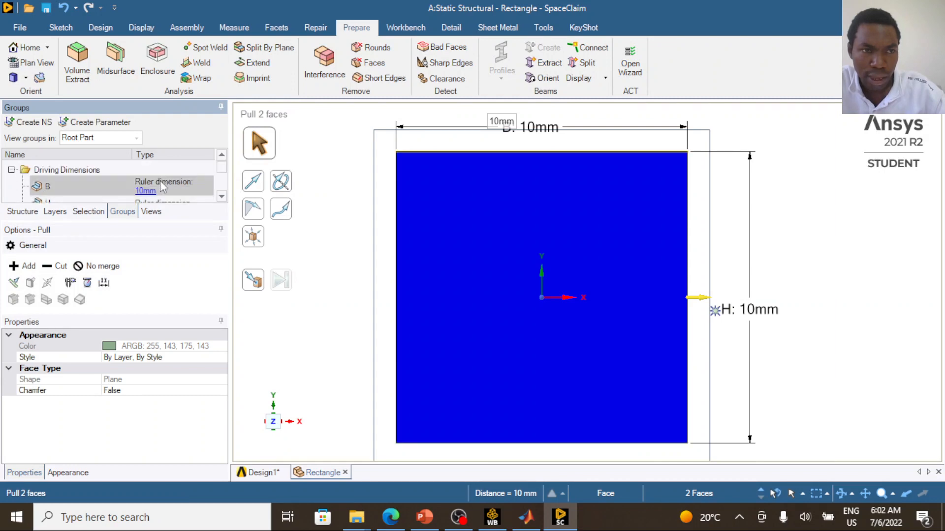
click(433, 522)
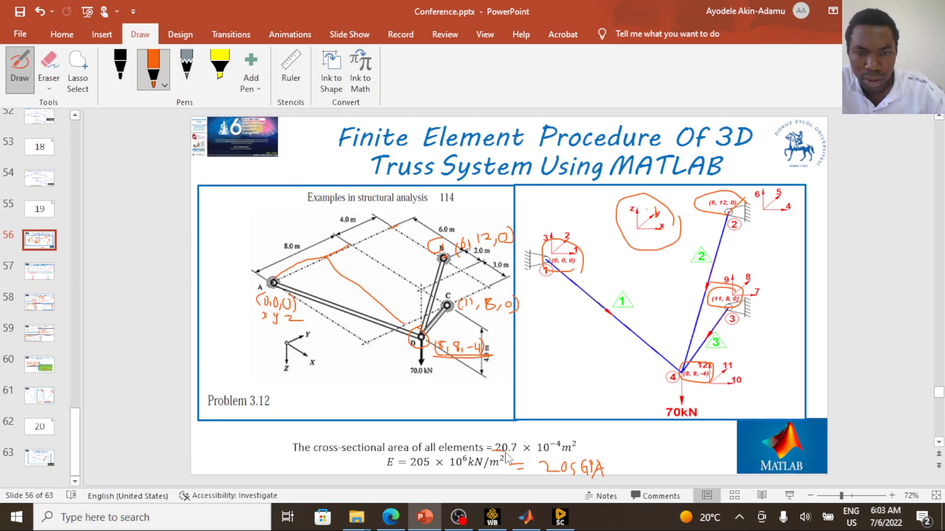
mouse_move(505, 458)
mouse_down()
mouse_move(567, 455)
mouse_move(588, 437)
mouse_move(523, 426)
mouse_move(499, 443)
mouse_up()
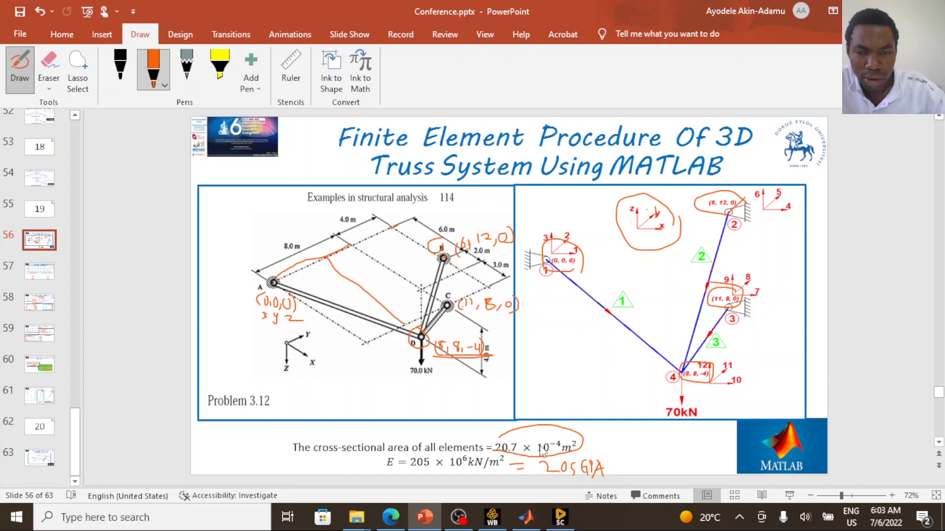
- Find and open the Windows Calculator app
click(198, 517)
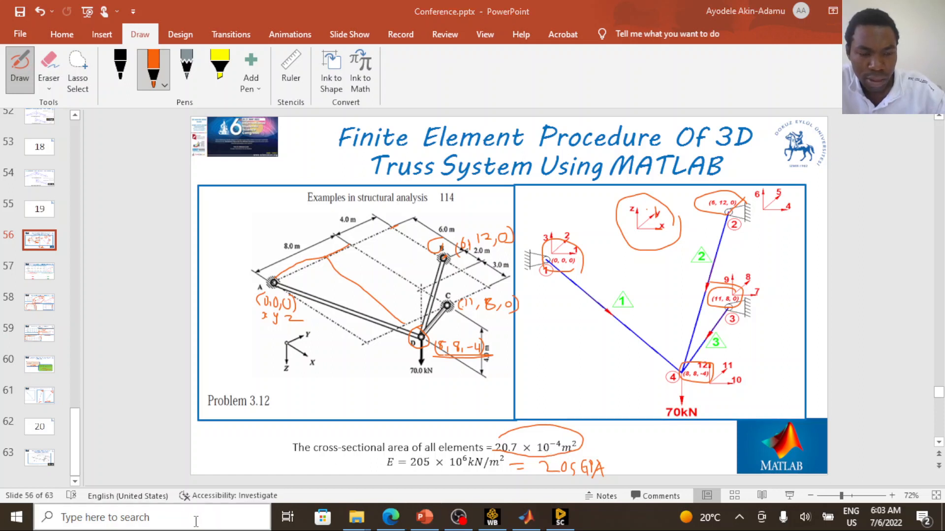
text(c)
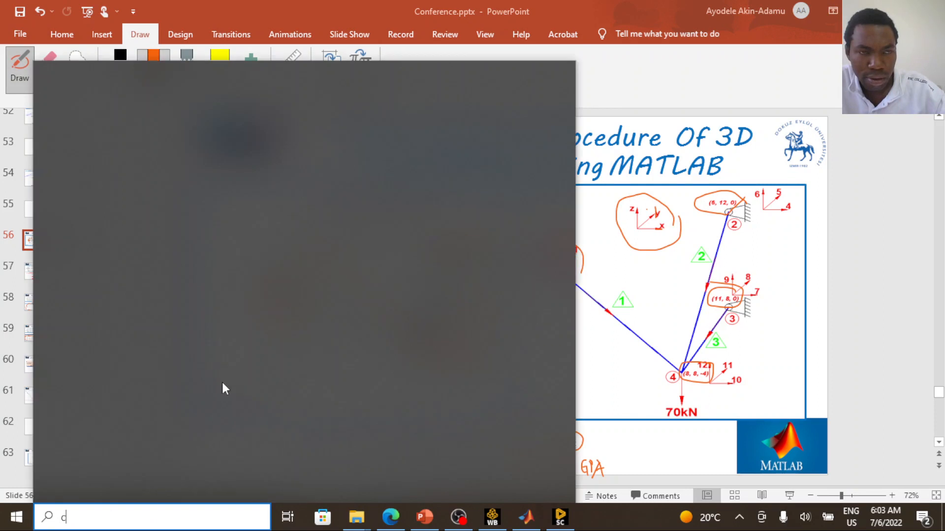
text(al)
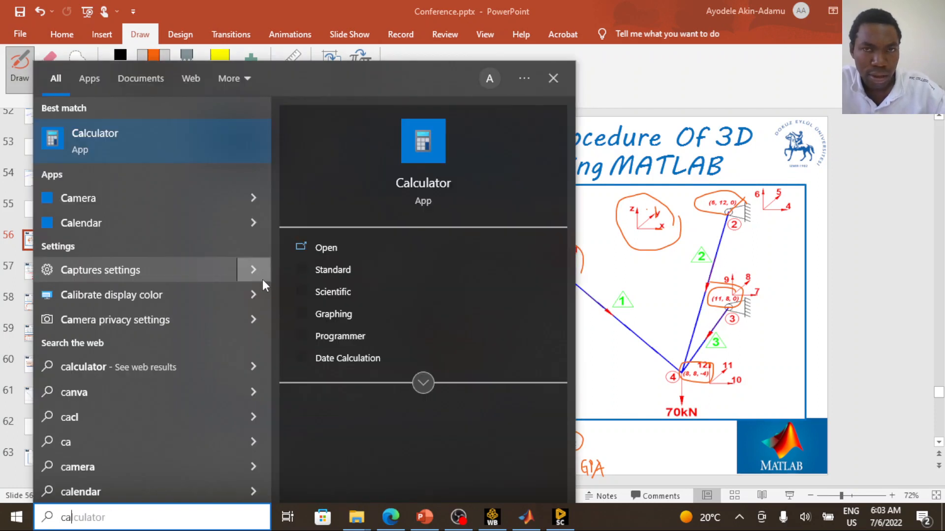
click(131, 150)
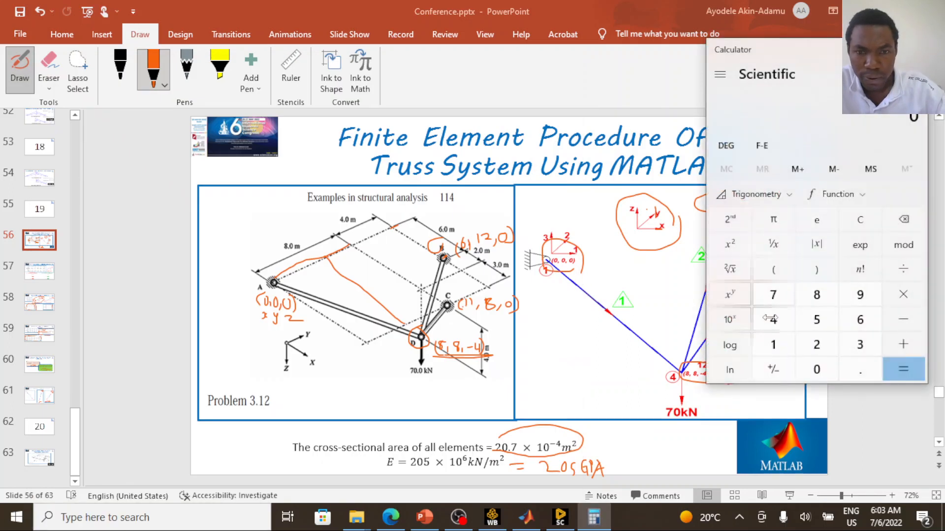
- Calculate the cross-sectional area in square metres by dividing 20.7 by 10000
click(816, 353)
click(817, 369)
click(860, 370)
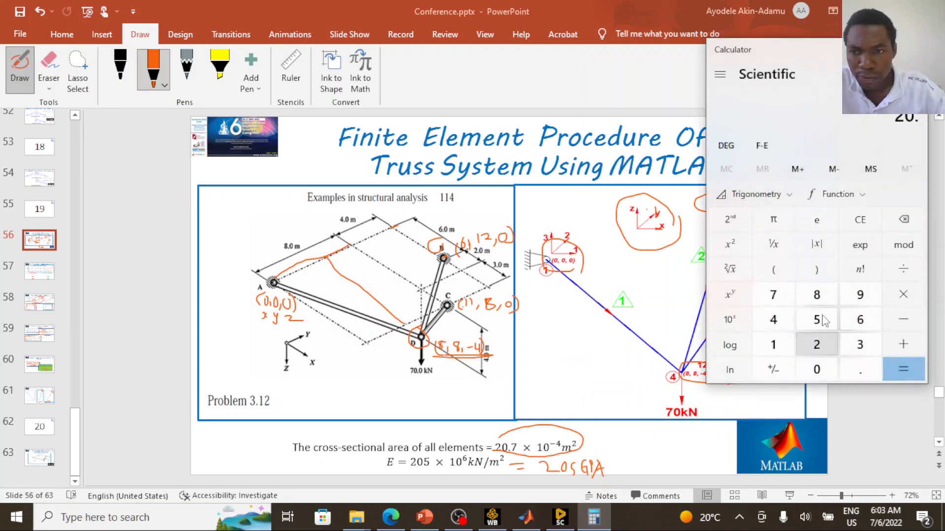
click(773, 295)
click(905, 270)
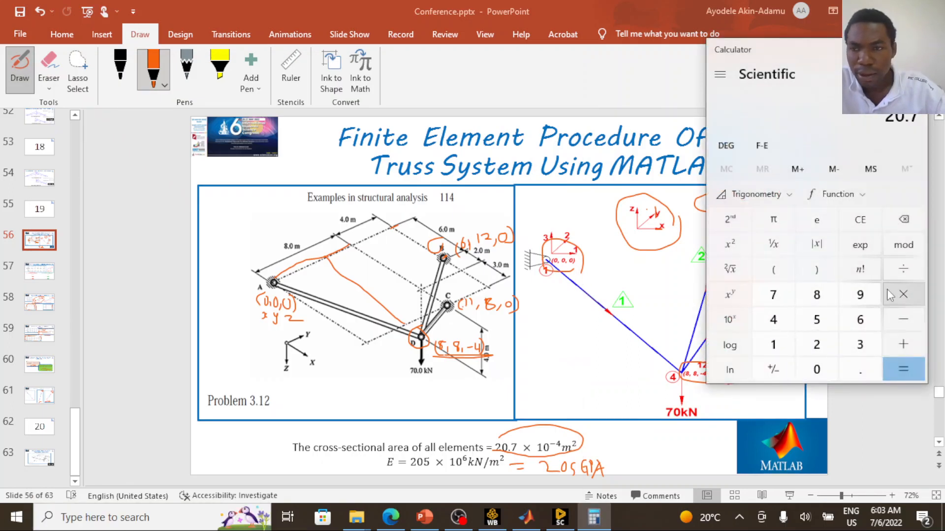
click(780, 349)
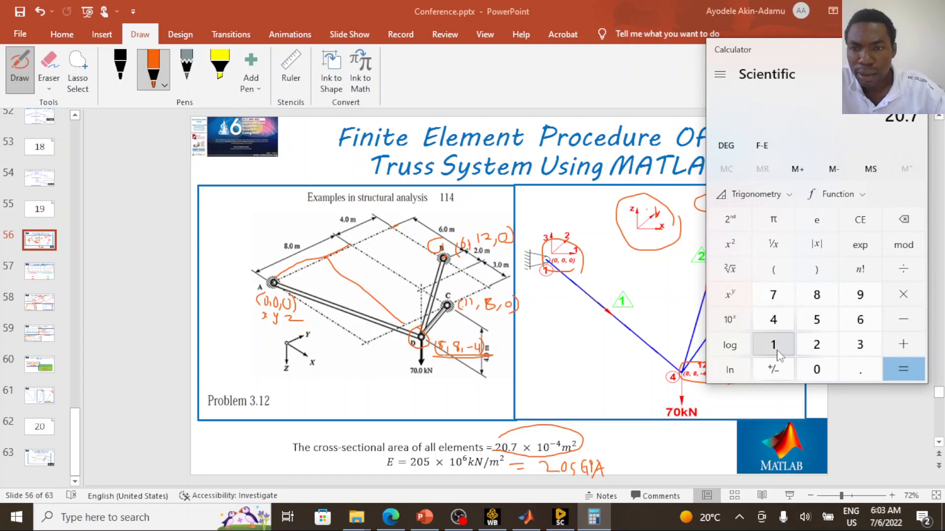
click(817, 369)
click(817, 369)
click(903, 369)
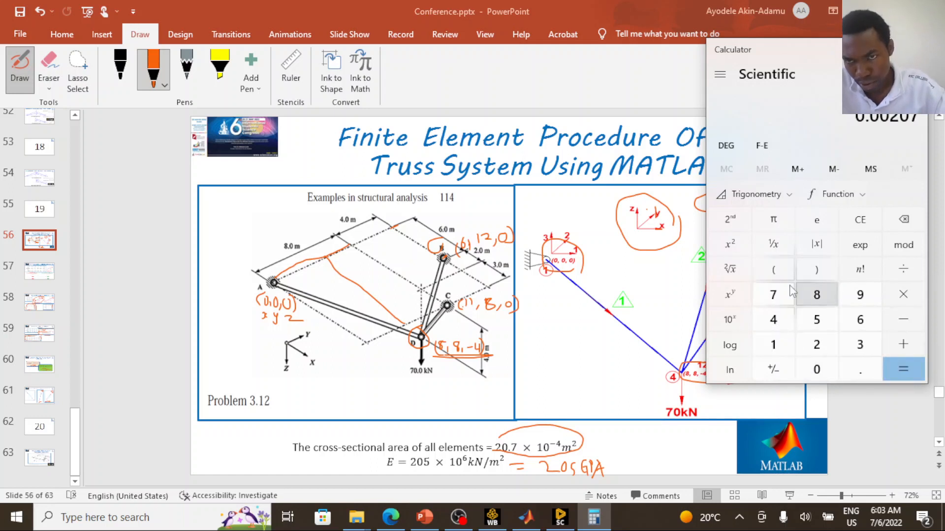
- Take the square root of the area and multiply it by 1000 to get the square section's side length in millimetres
click(730, 269)
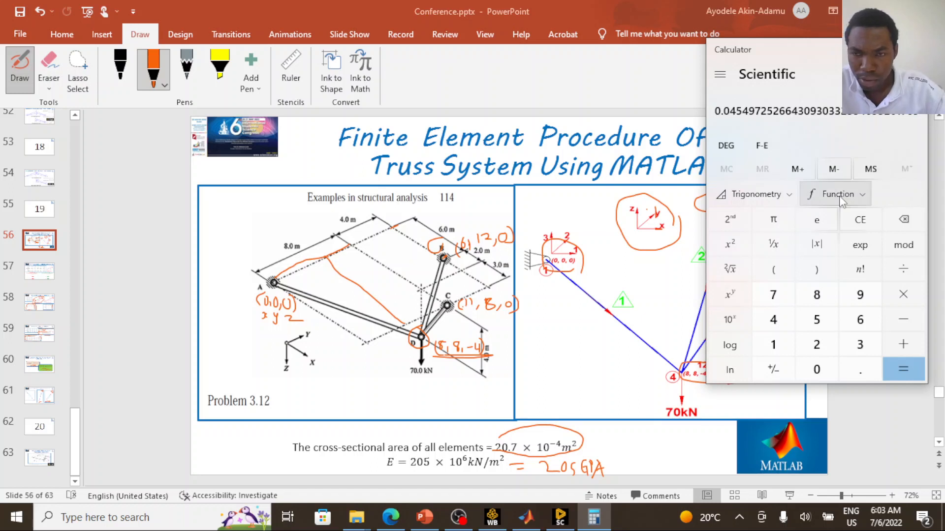
click(907, 299)
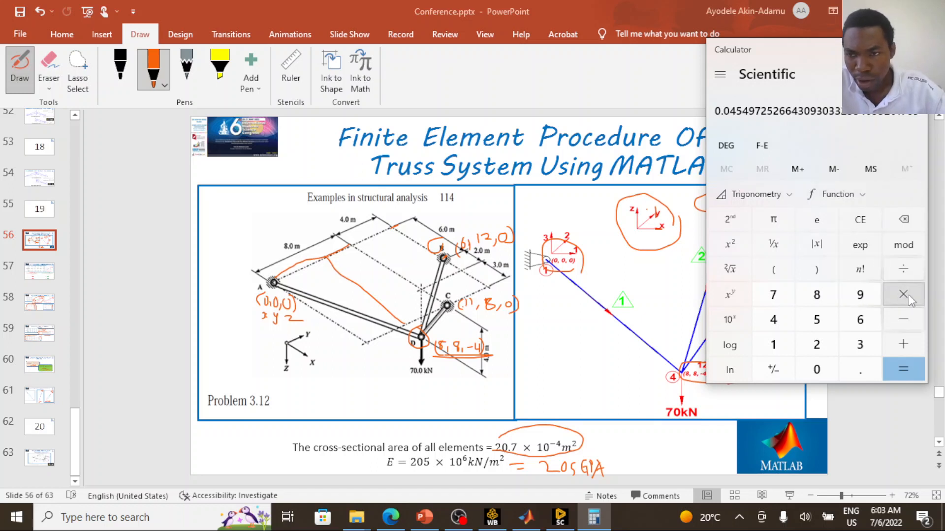
click(785, 347)
click(816, 374)
click(816, 374)
click(815, 374)
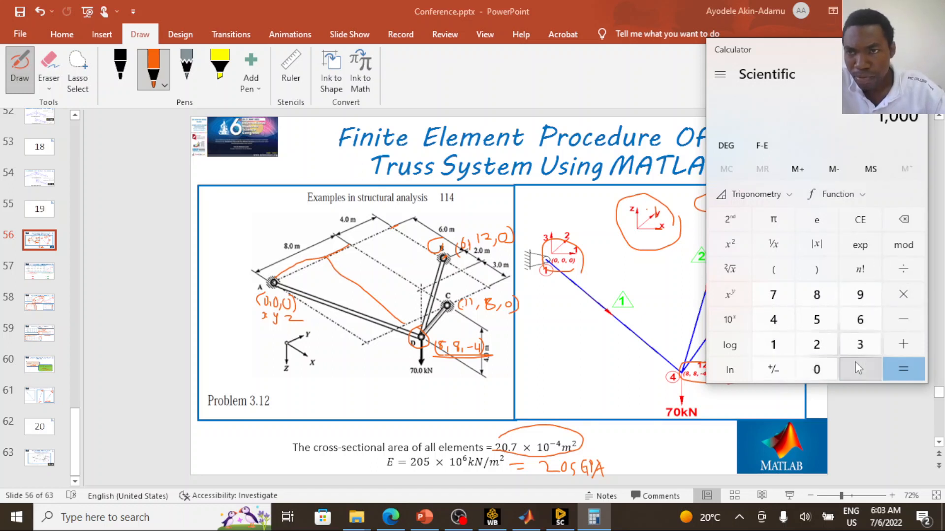
click(905, 367)
- Copy the full calculated side length from the calculator display
drag(721, 111, 926, 117)
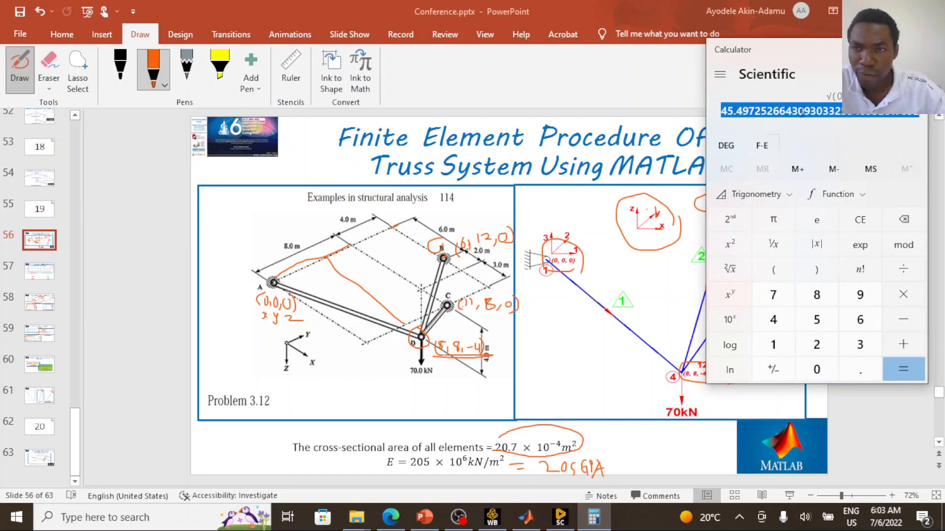
right_click(803, 112)
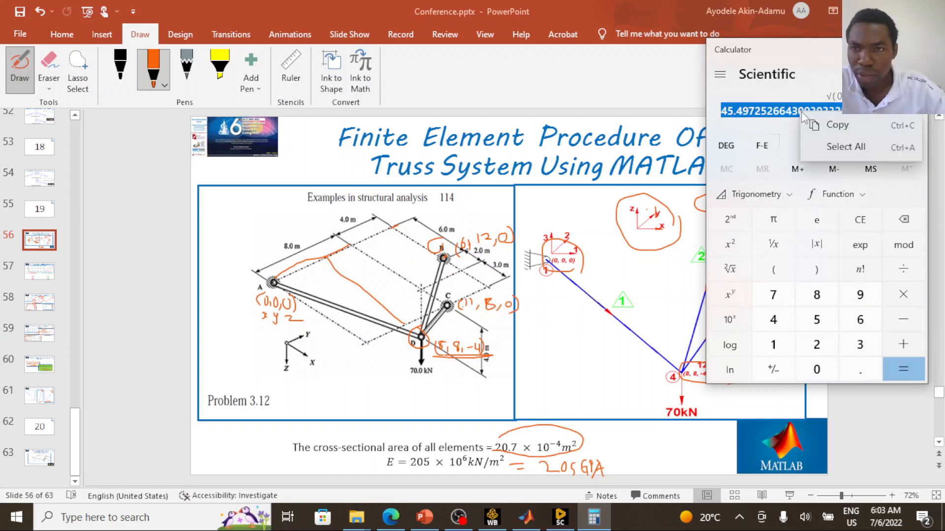
click(838, 125)
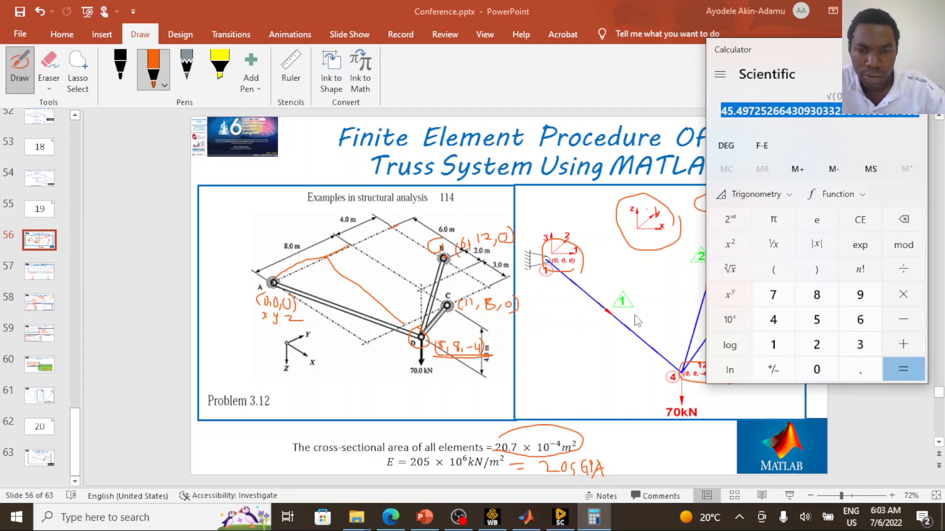
- Switch to SpaceClaim and set the Rectangle profile's driving dimension B to the copied side length, about 45.5 mm
click(559, 516)
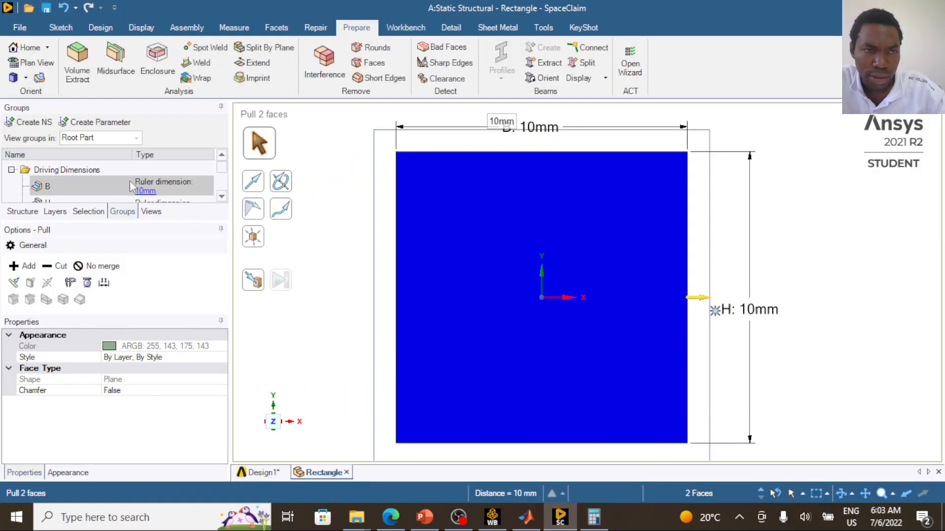
scroll(142, 196, down, 1)
scroll(146, 191, up, 1)
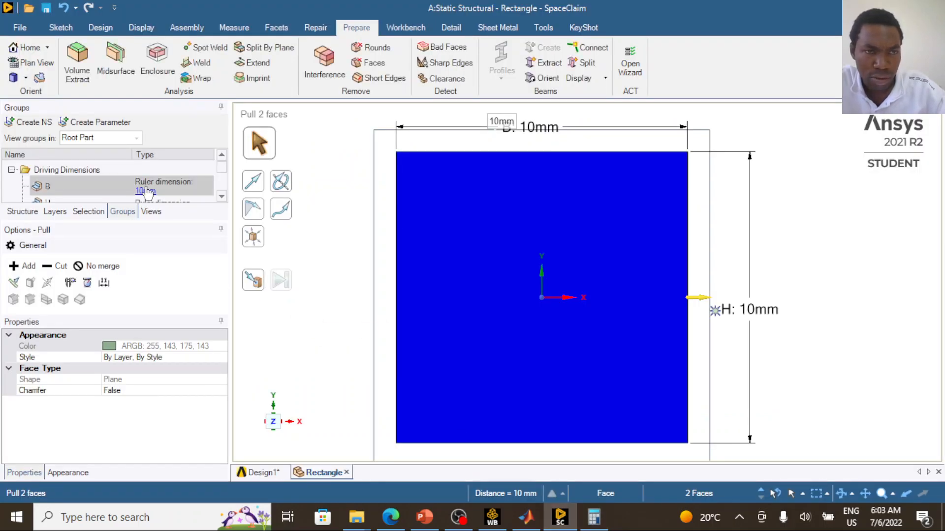
click(179, 202)
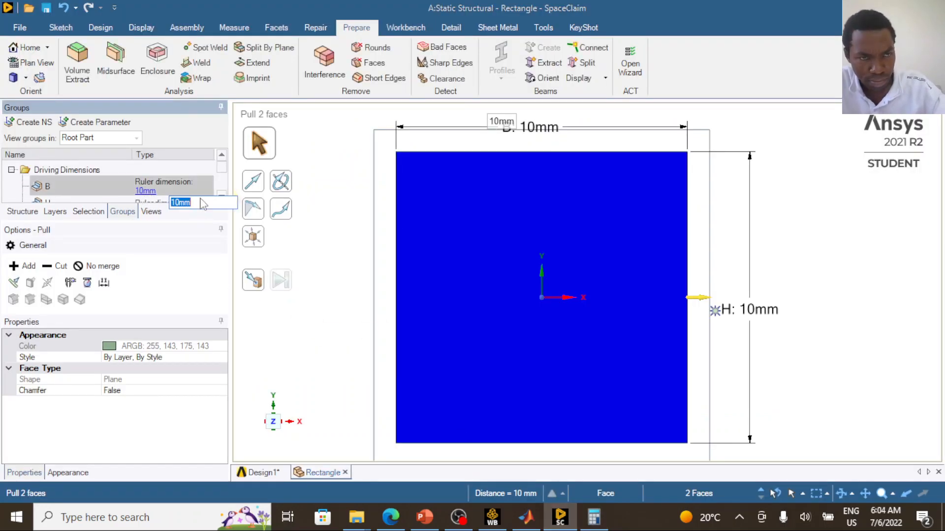
key(ctrl+v)
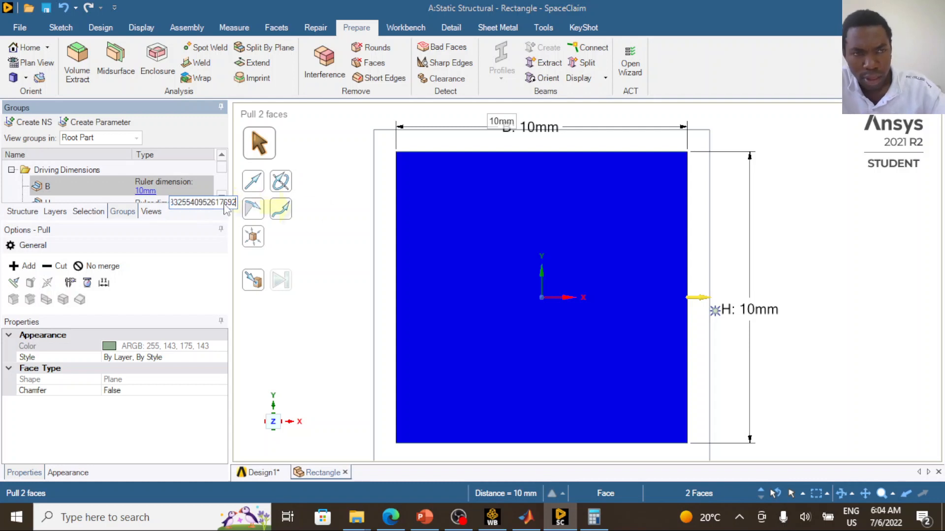
key(Return)
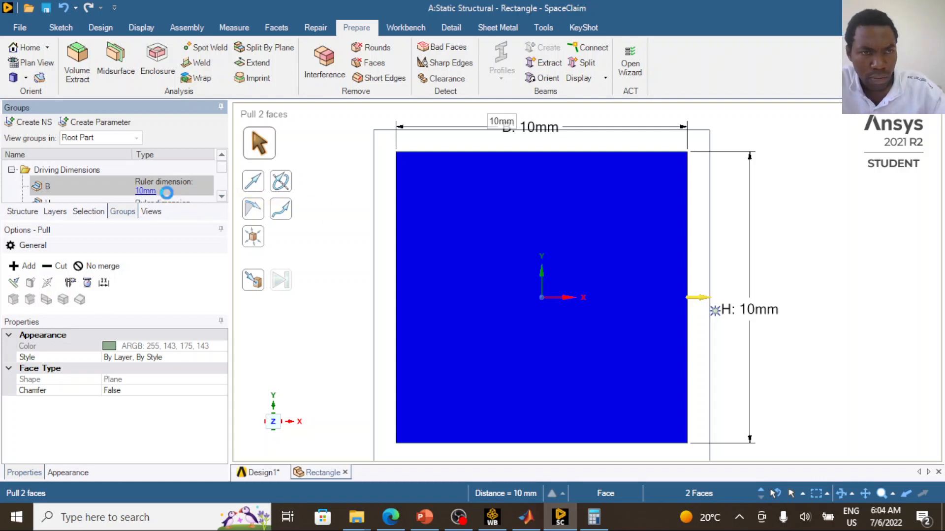
- Set the profile's driving dimension H to the same copied side length, about 45.5 mm
scroll(173, 195, down, 1)
click(192, 175)
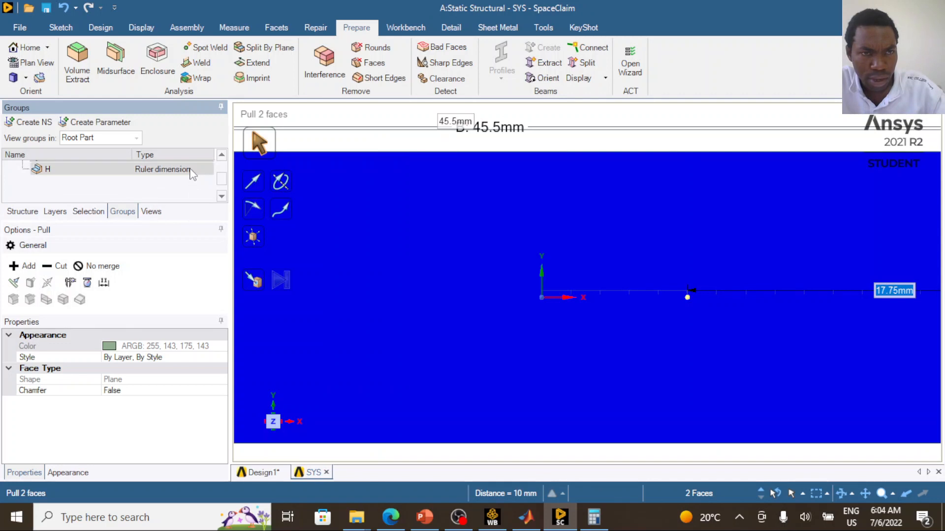
click(156, 180)
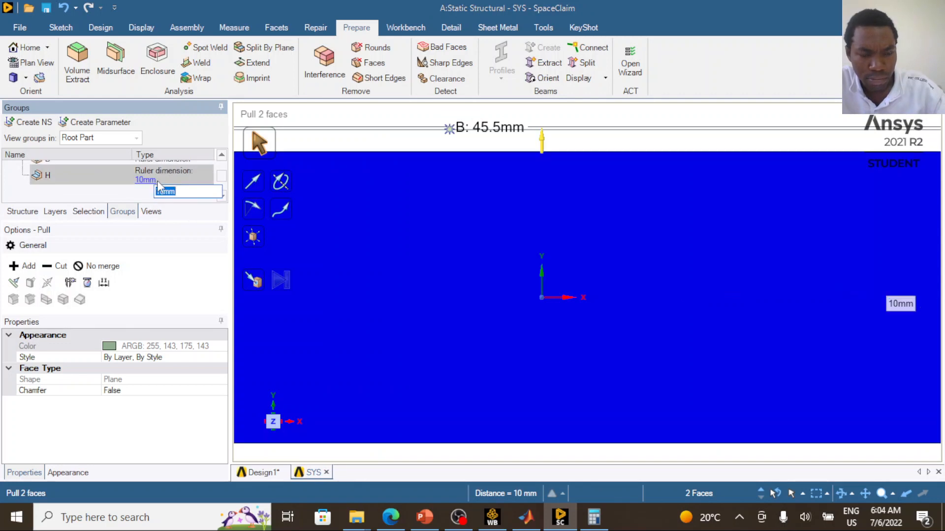
key(ctrl+v)
key(Return)
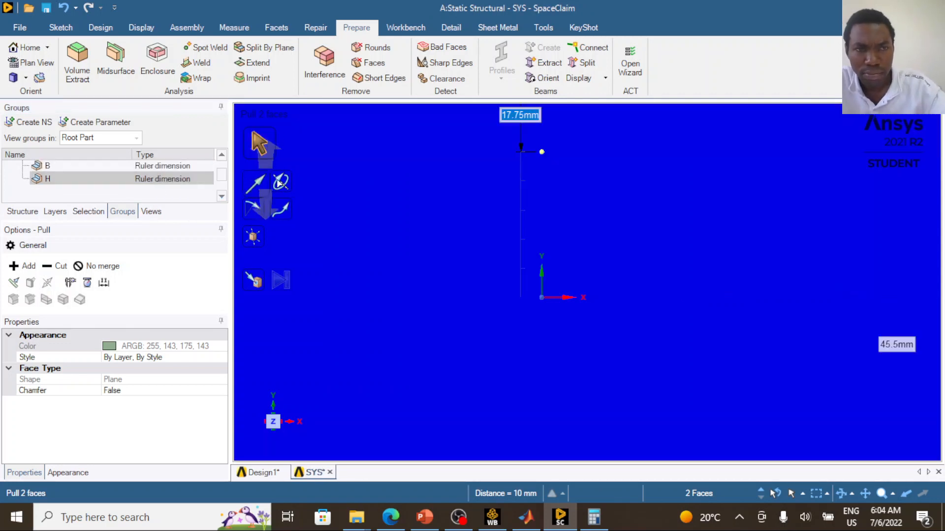
- Clear the face selection and close the edited beam profile to return to Design1
scroll(405, 198, down, 6)
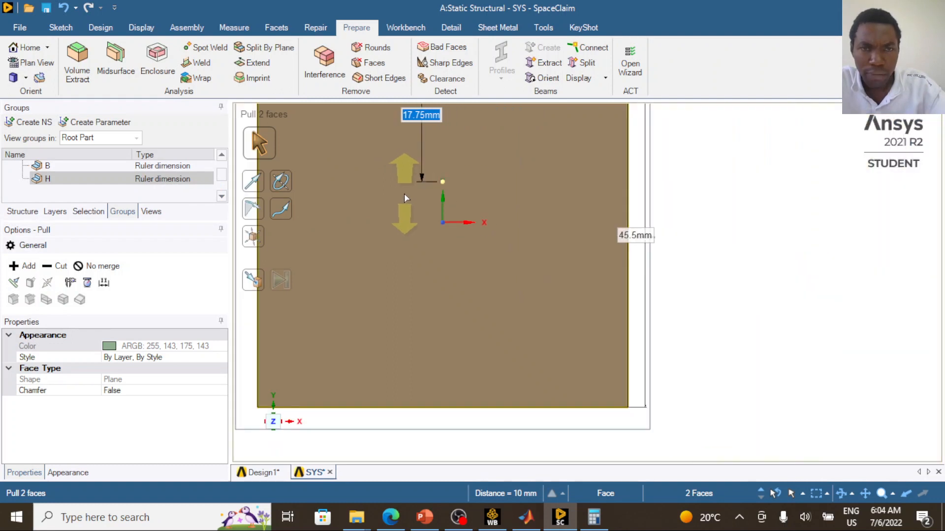
scroll(345, 140, down, 5)
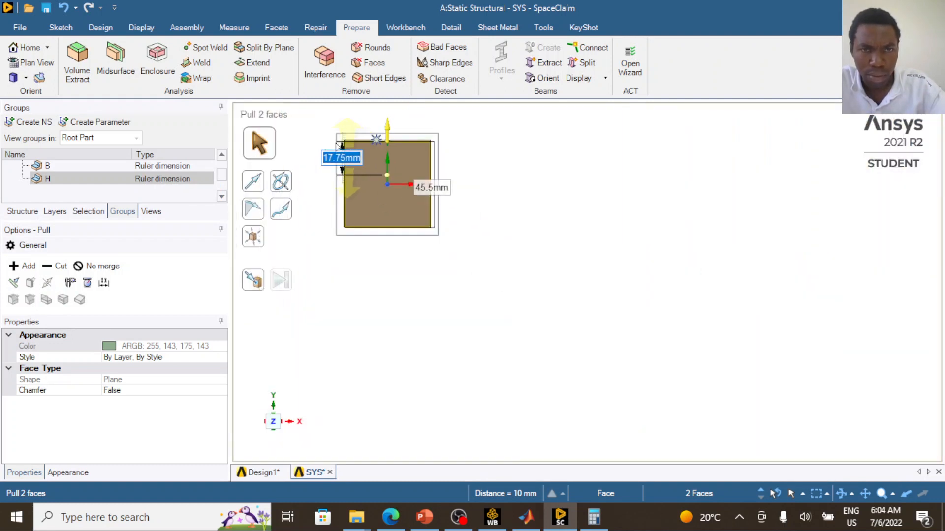
scroll(338, 145, up, 5)
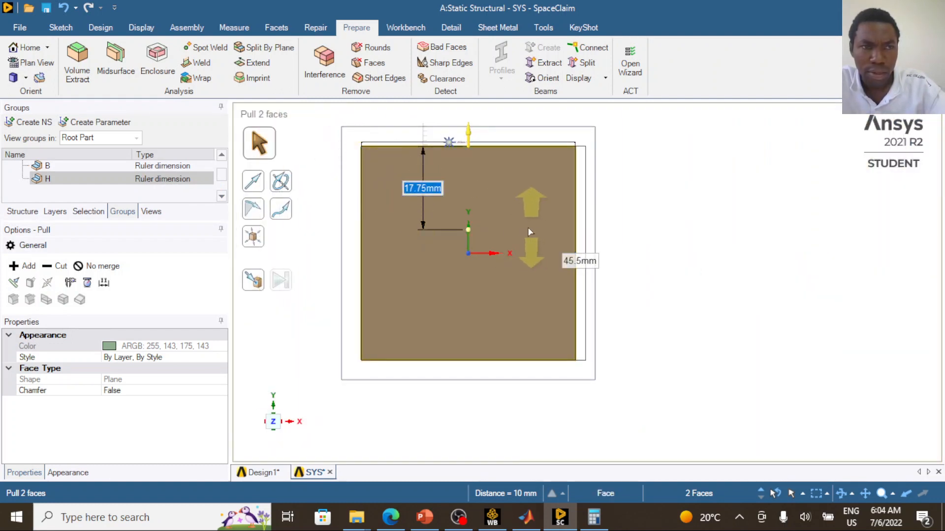
key(Escape)
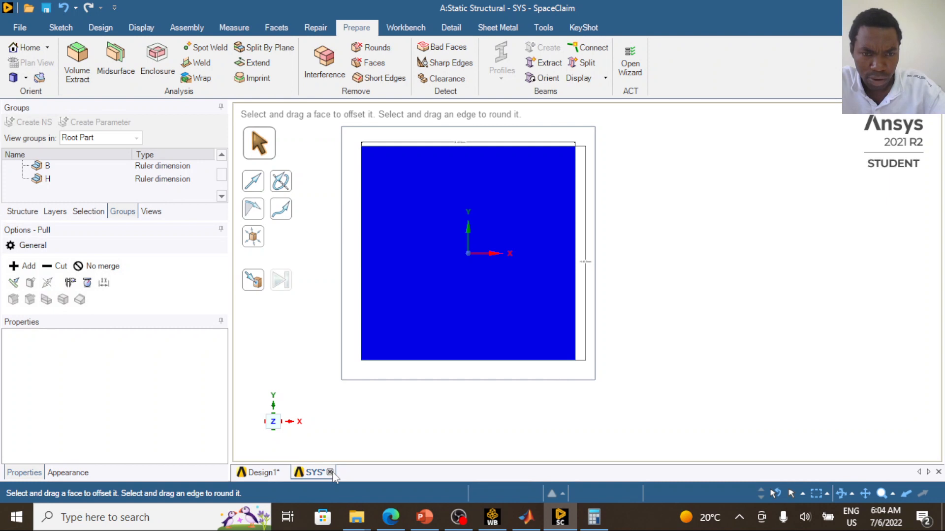
mouse_move(334, 476)
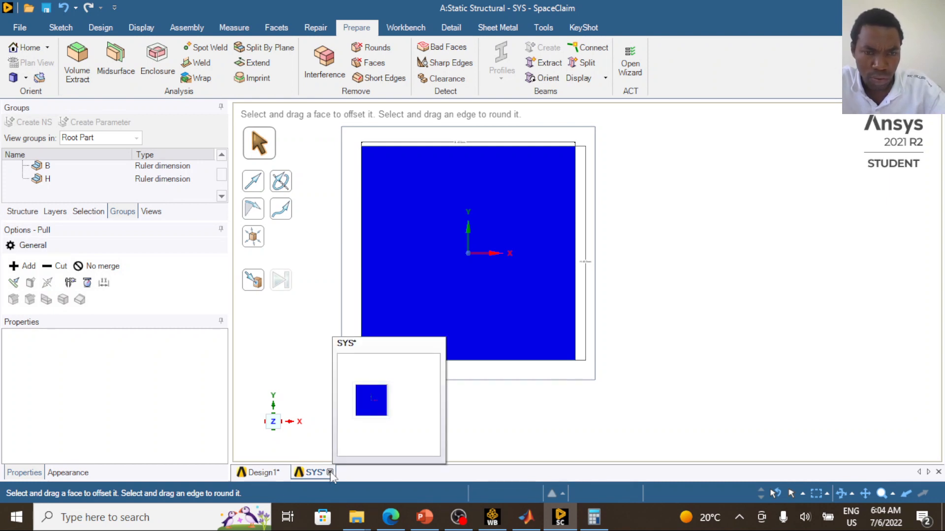
click(330, 473)
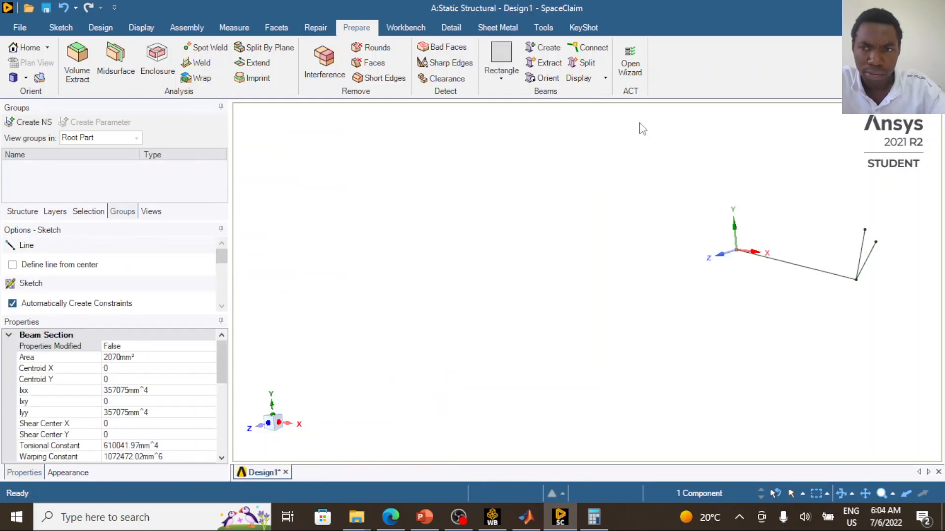
- Create beams with the Rectangle profile on all three truss lines in the model
click(22, 212)
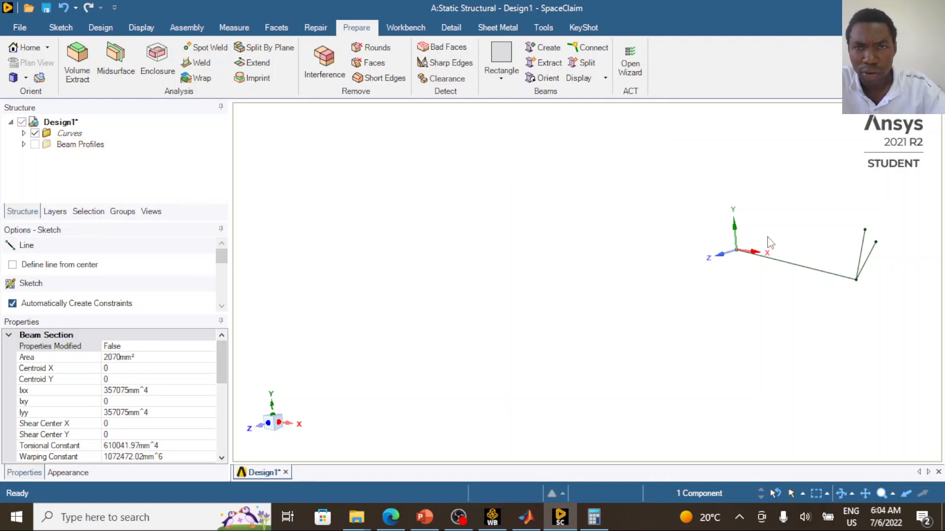
click(549, 51)
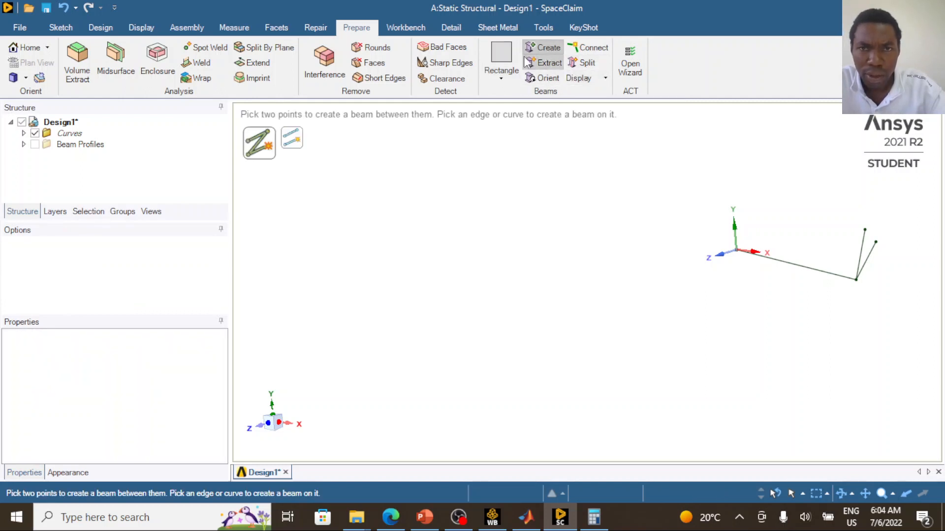
click(503, 78)
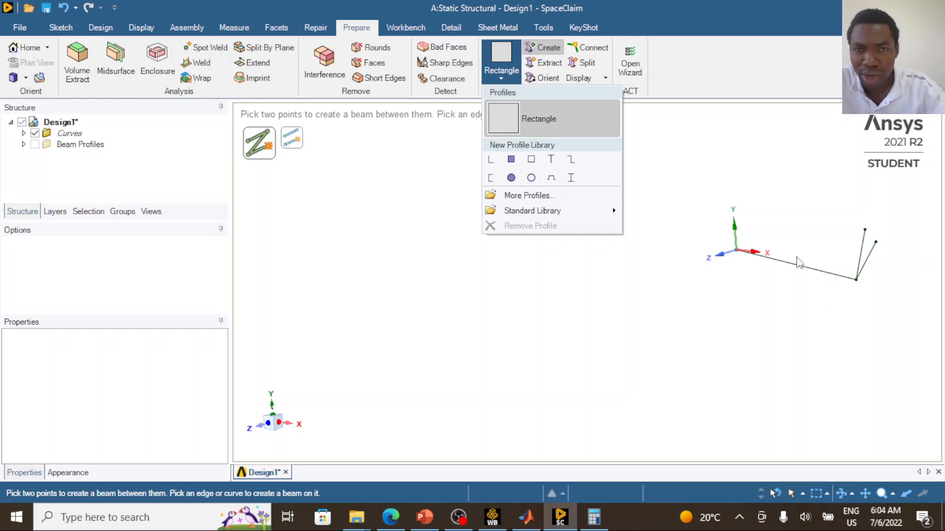
click(615, 16)
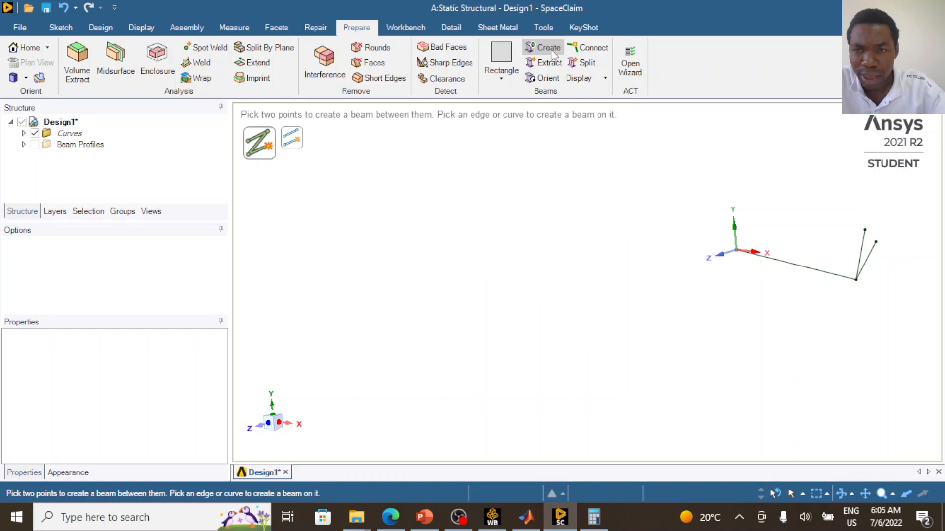
click(805, 269)
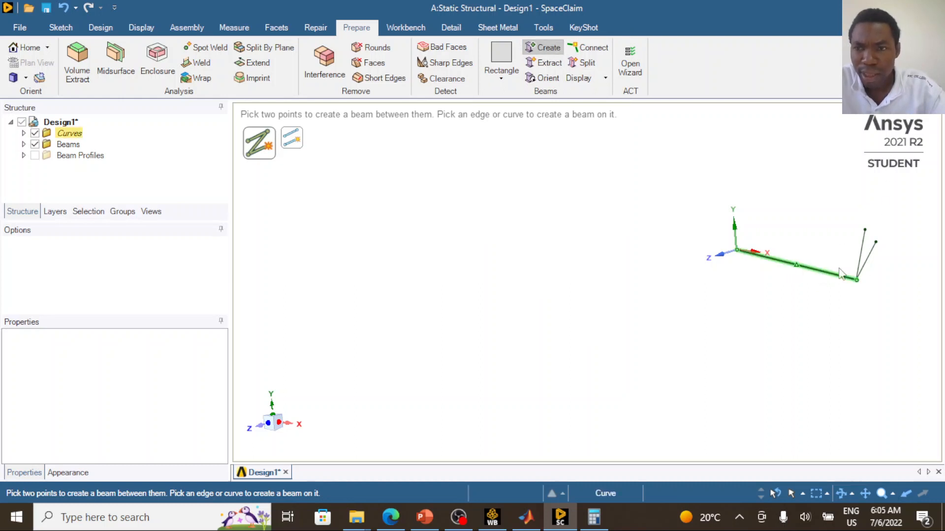
click(866, 253)
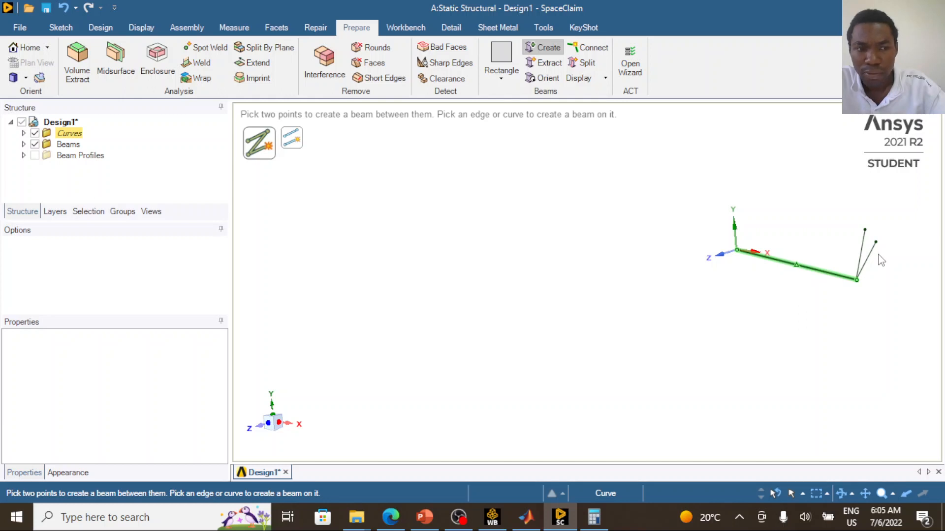
scroll(881, 256, down, 1)
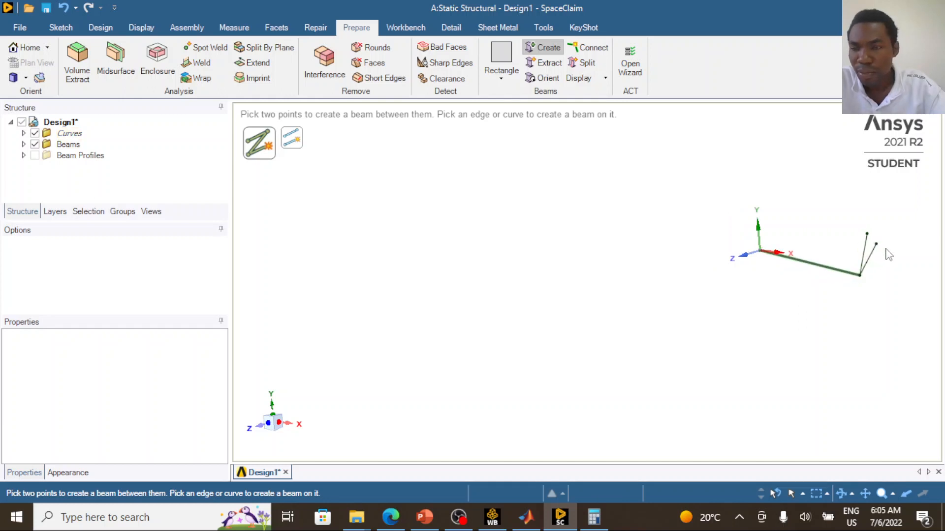
click(872, 255)
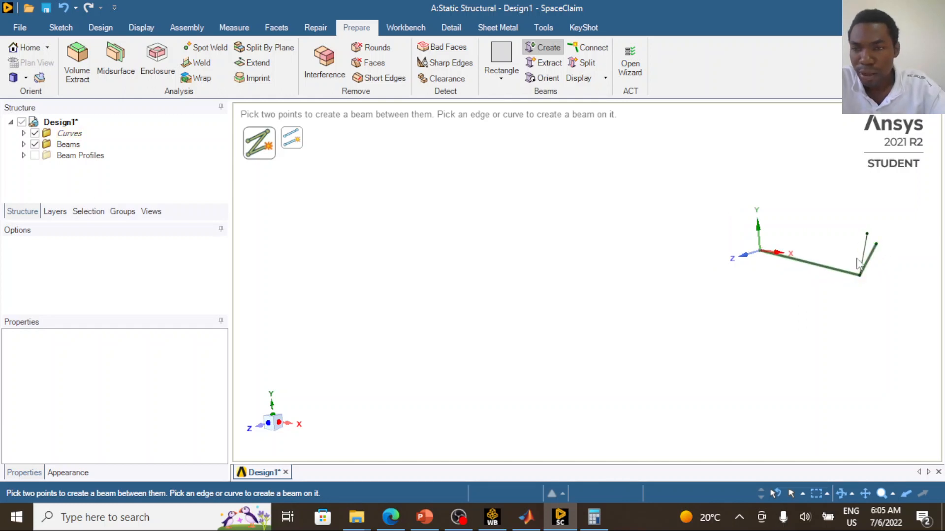
click(866, 254)
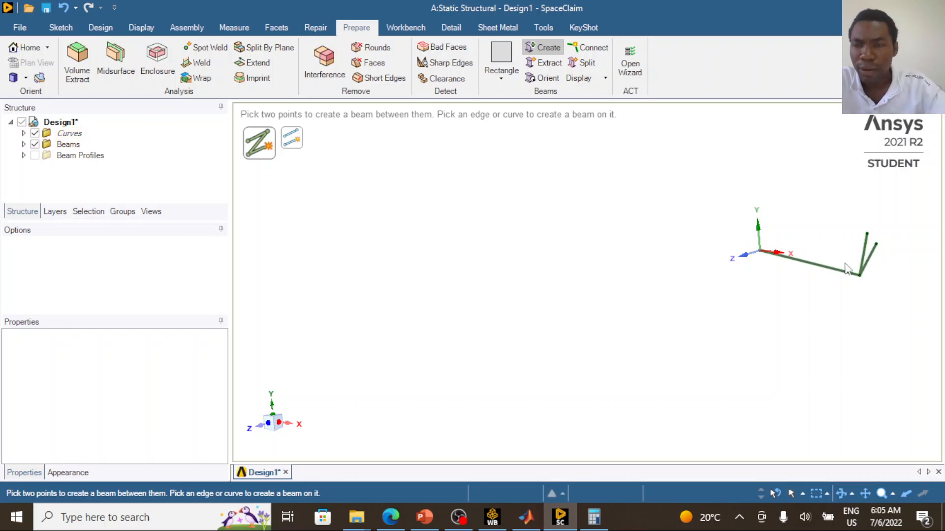
- Examine the beams along the three truss lines at different magnifications and end beam creation
scroll(877, 268, down, 3)
scroll(876, 268, up, 3)
scroll(871, 271, down, 3)
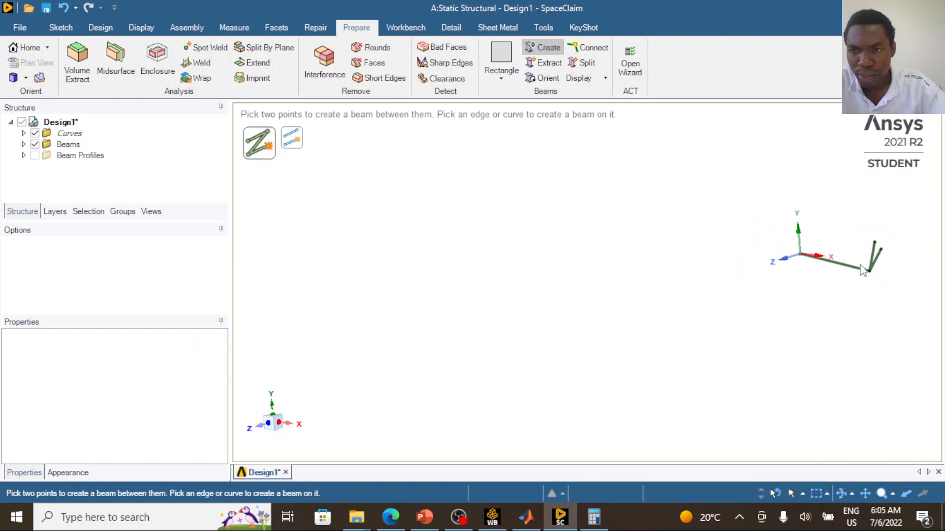
scroll(841, 278, up, 2)
scroll(841, 278, down, 3)
scroll(886, 274, up, 4)
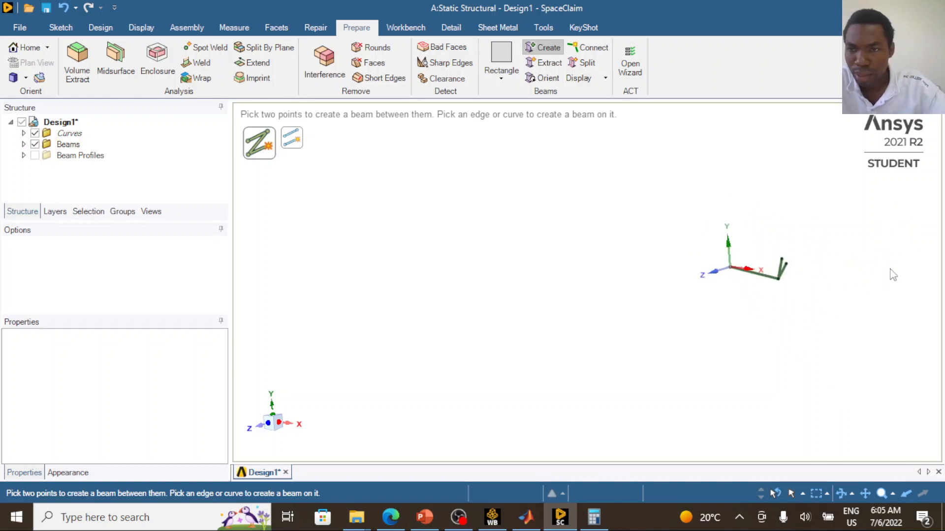
scroll(646, 290, up, 2)
scroll(626, 302, up, 2)
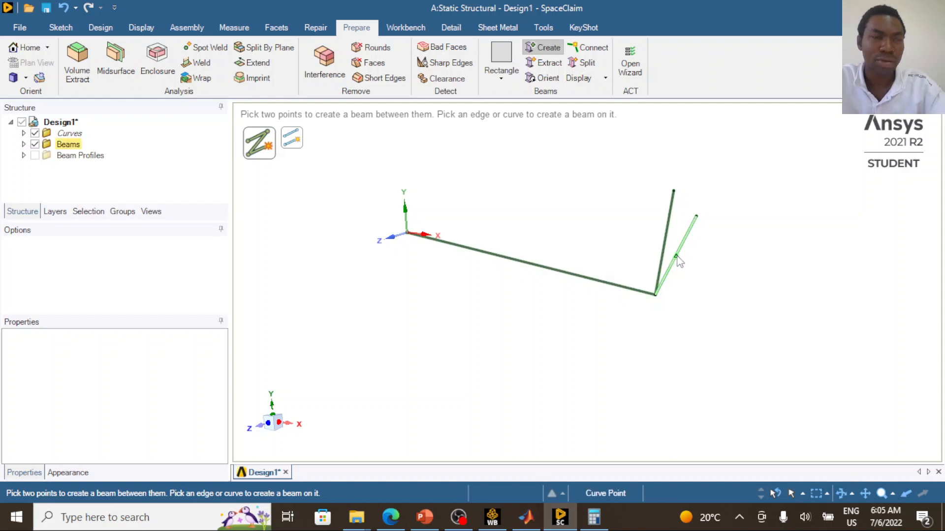
key(Escape)
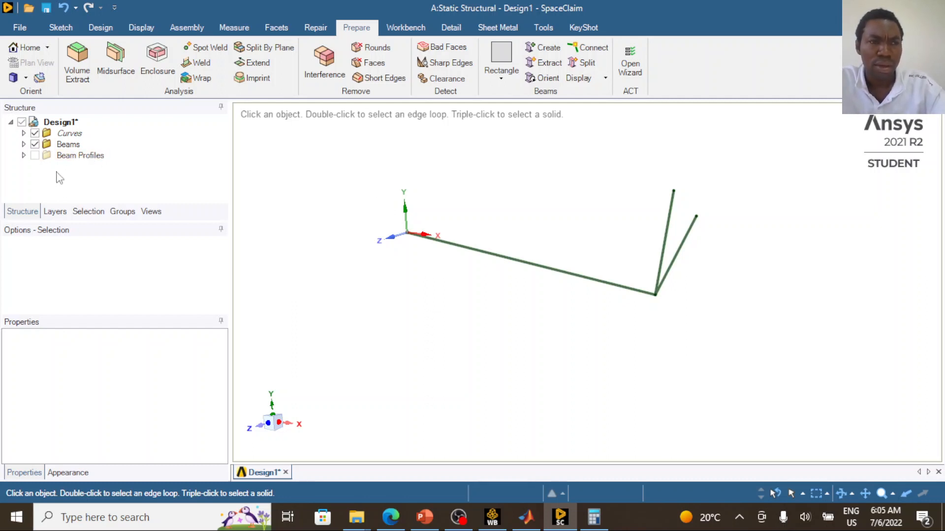
- Set the type of all three Rectangle beams to Link/Truss
click(23, 145)
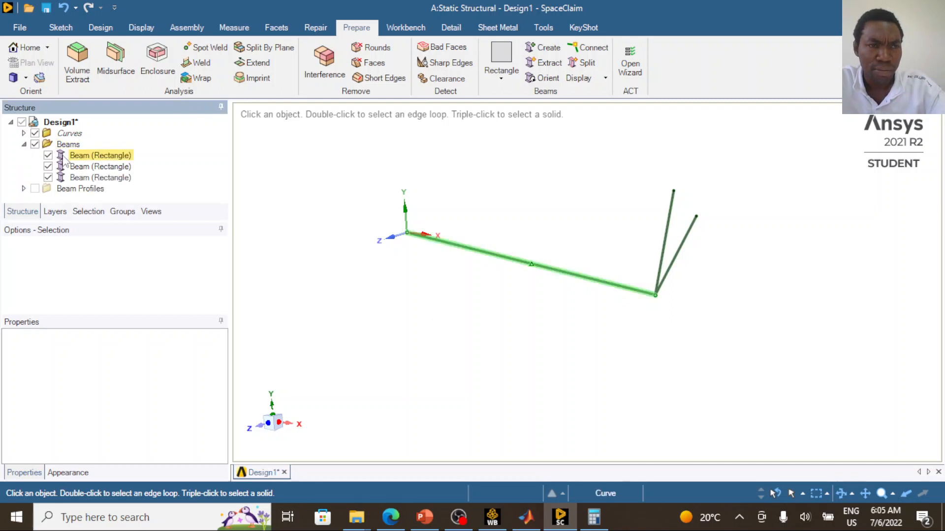
click(85, 158)
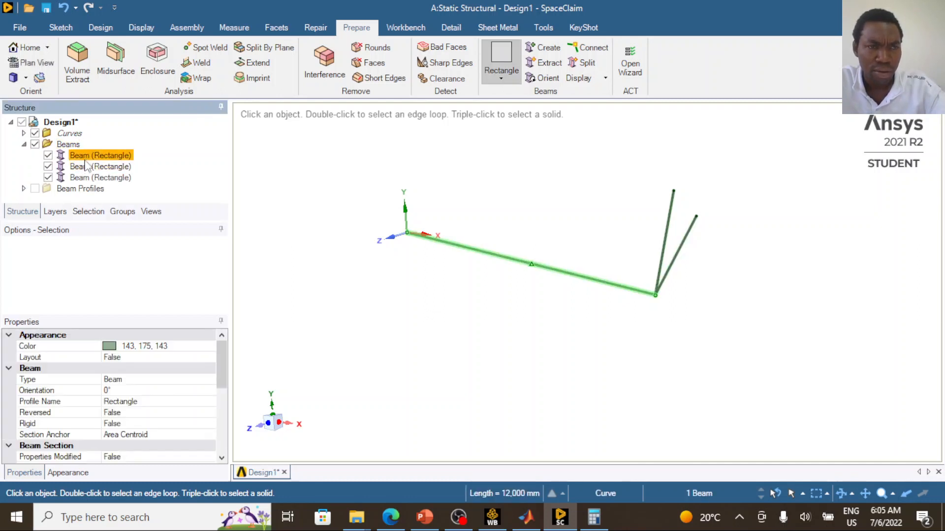
click(88, 167)
click(88, 178)
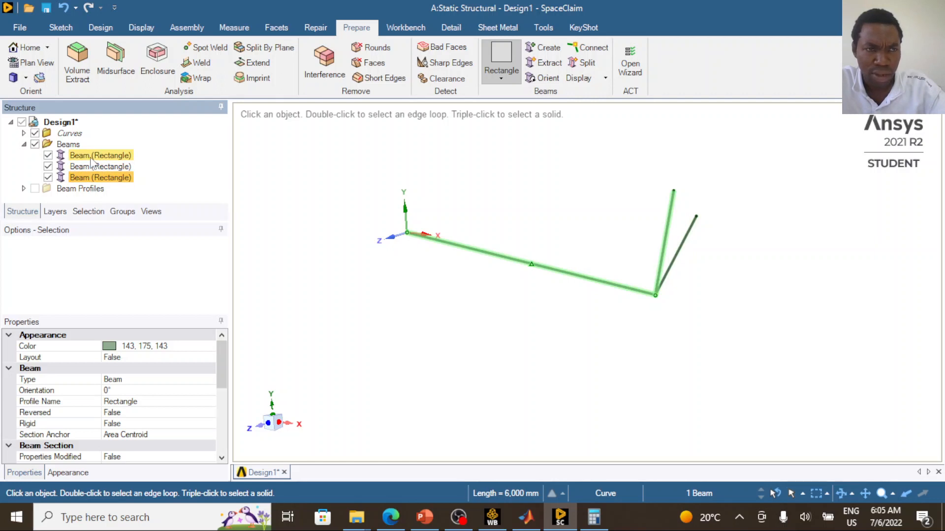
click(91, 158)
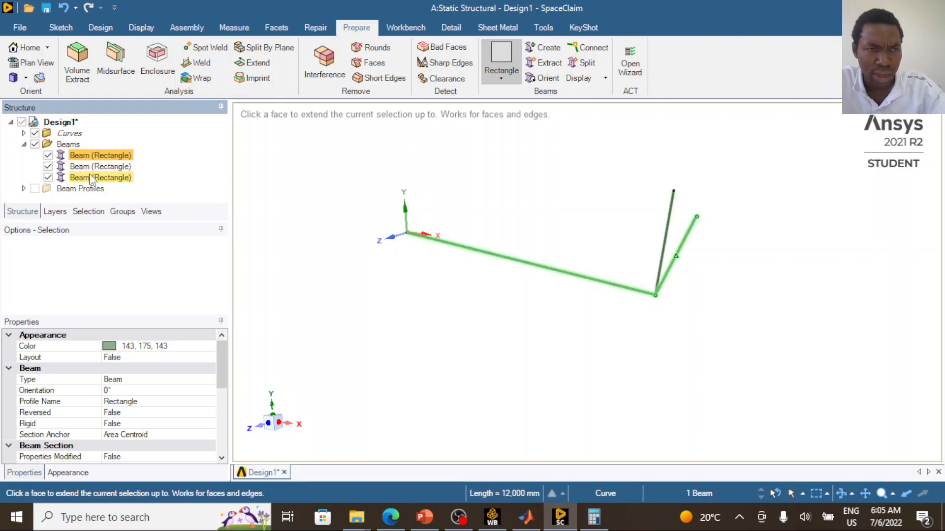
shift+click(88, 176)
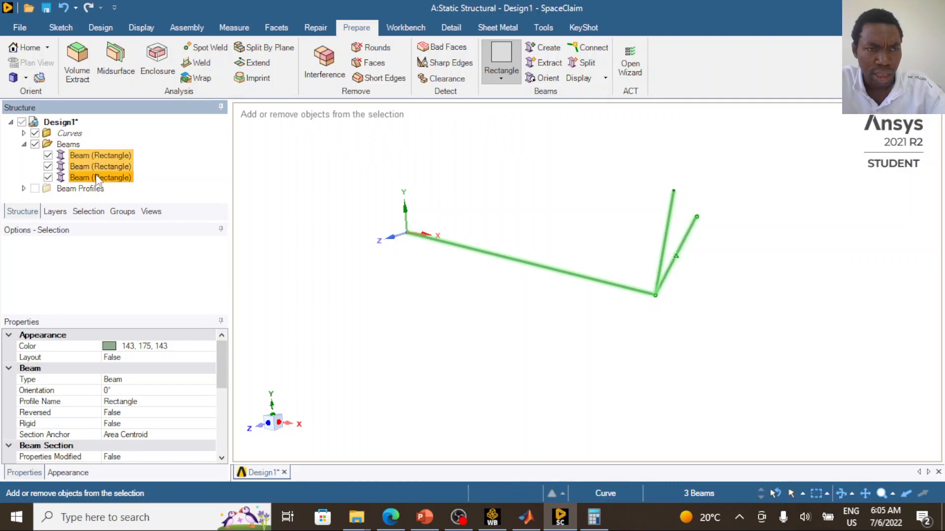
click(143, 383)
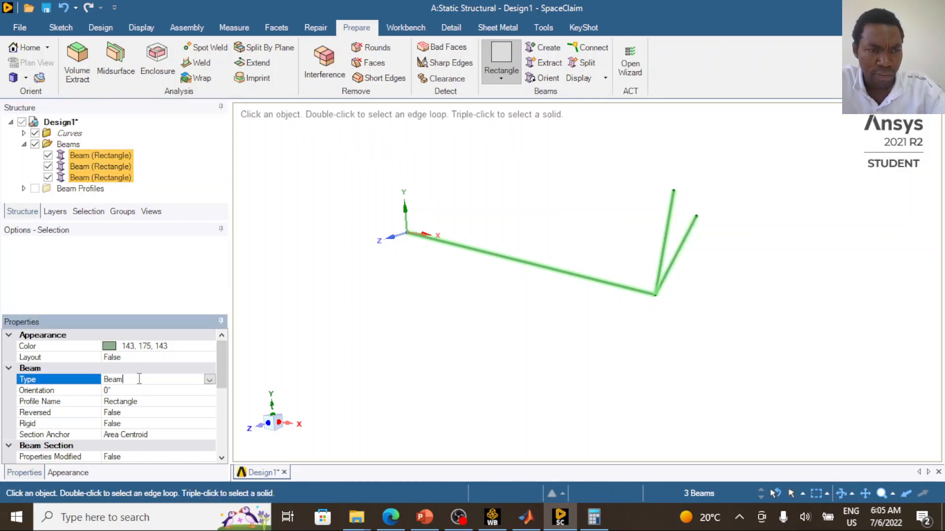
click(209, 380)
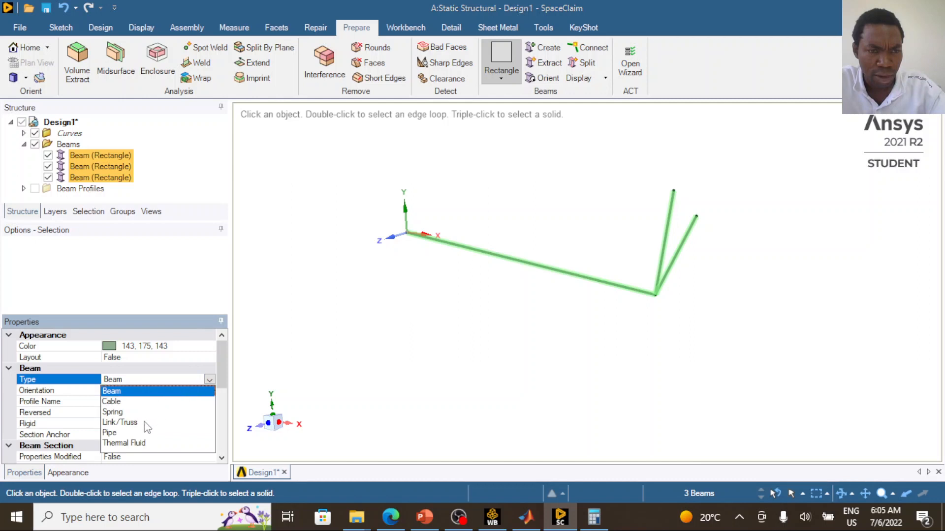
click(147, 420)
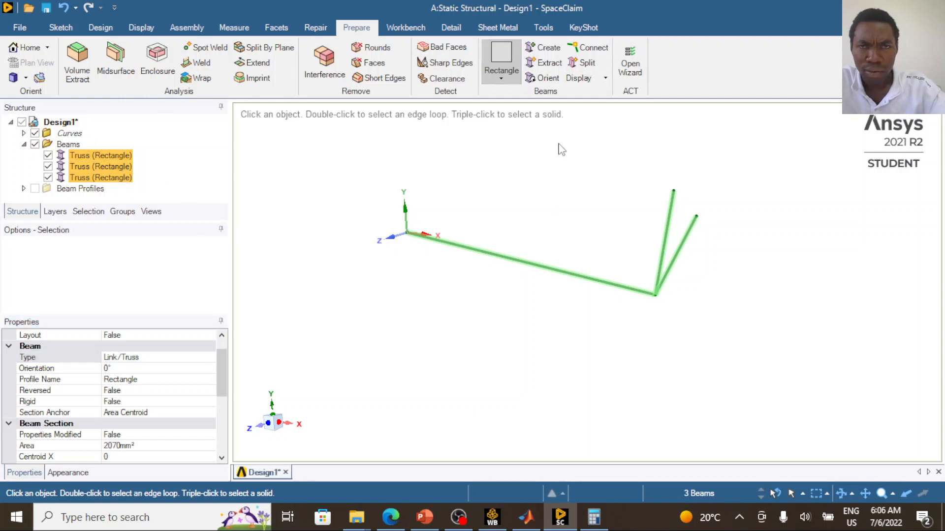
- Set Share Topology to Share for the whole Design1 part
click(60, 122)
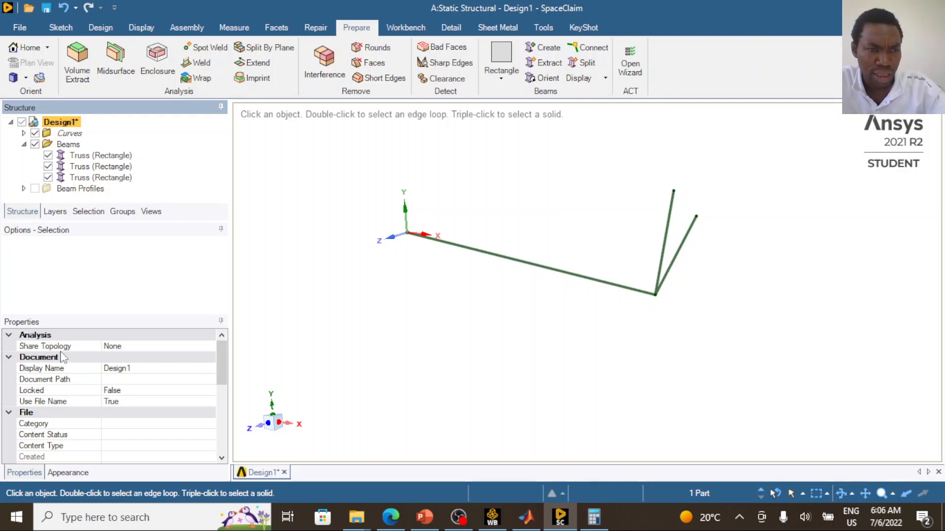
click(129, 348)
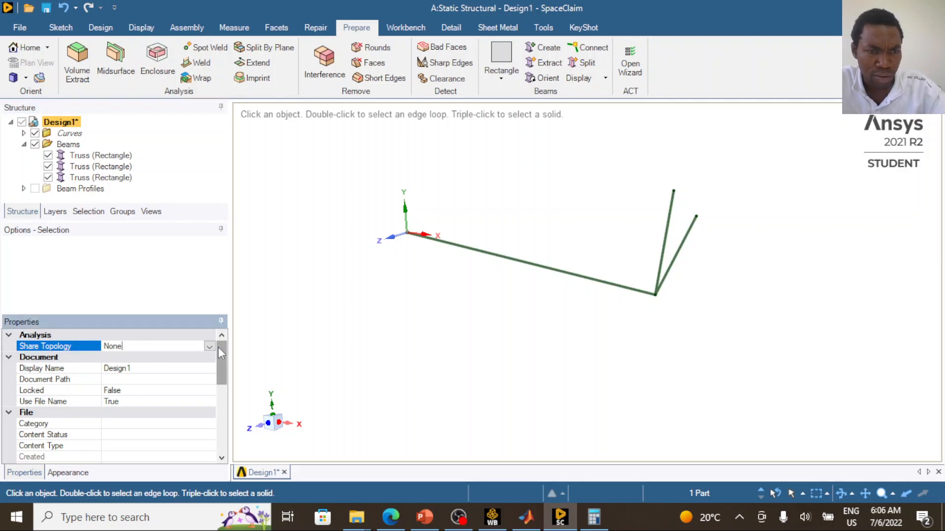
click(210, 347)
click(155, 379)
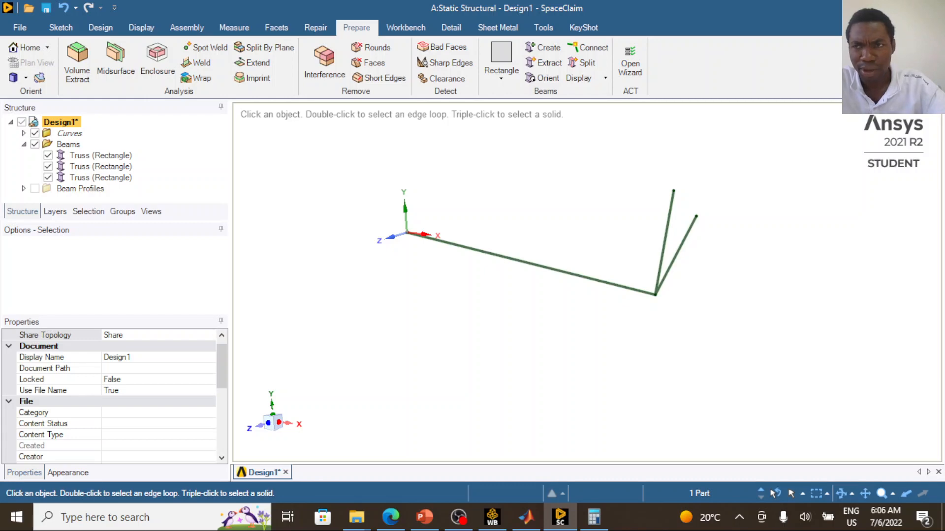
- Close SpaceClaim and open the Static Structural system's Model in Mechanical from Workbench
click(932, 7)
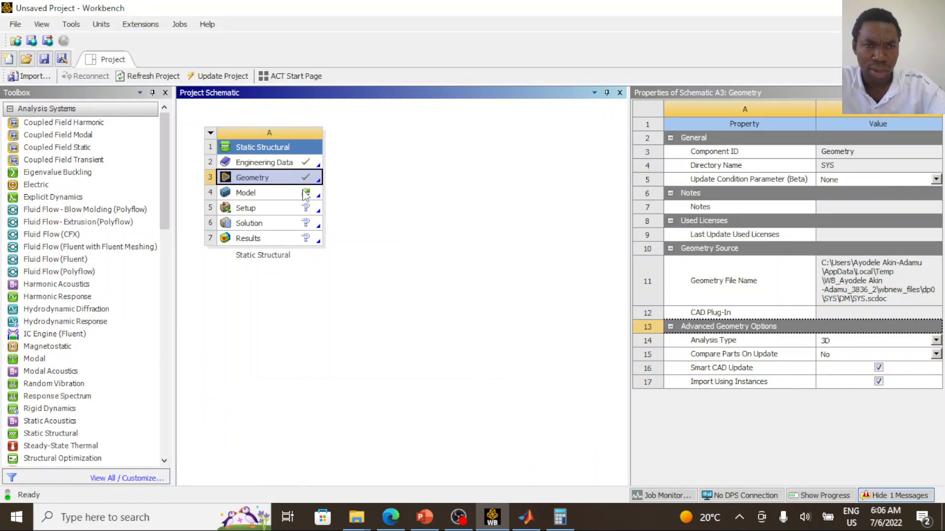
click(271, 199)
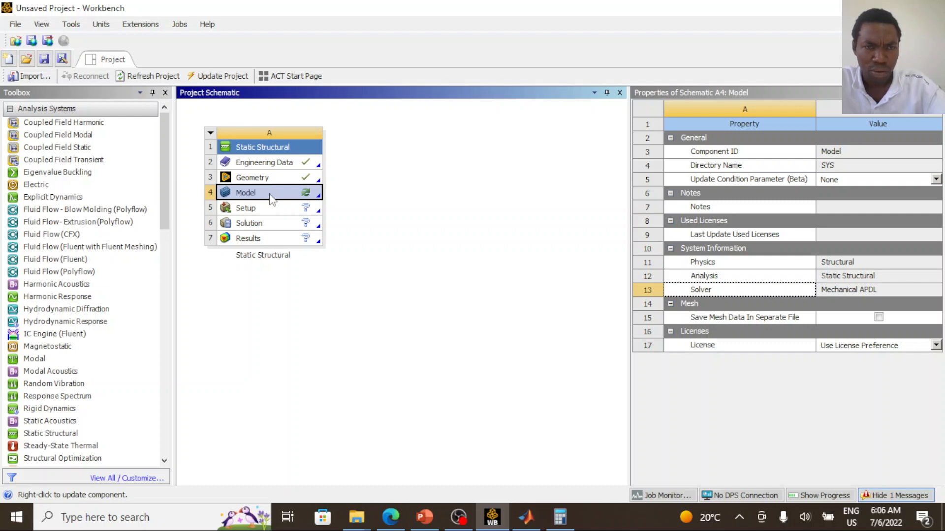
double_click(271, 197)
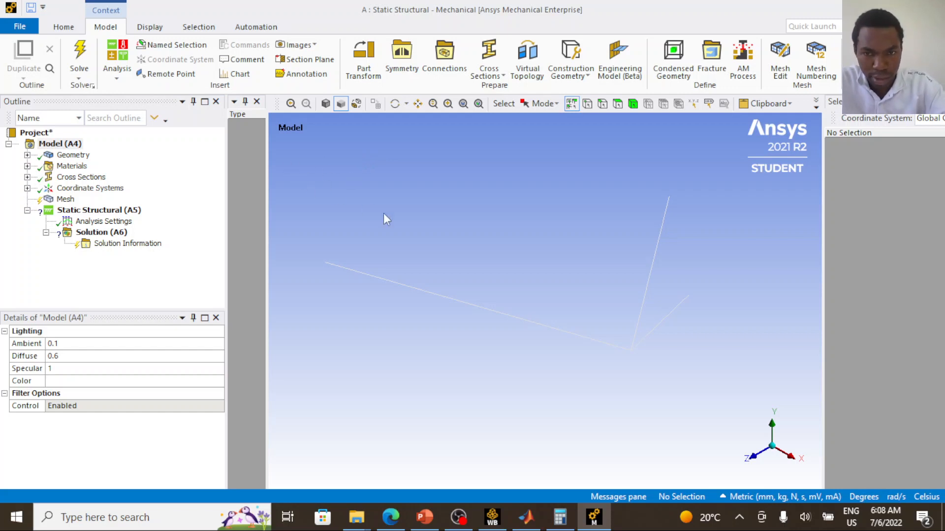
- Show the details of the Truss (Rectangle) body under Geometry and examine it in front and isometric views
scroll(568, 280, down, 2)
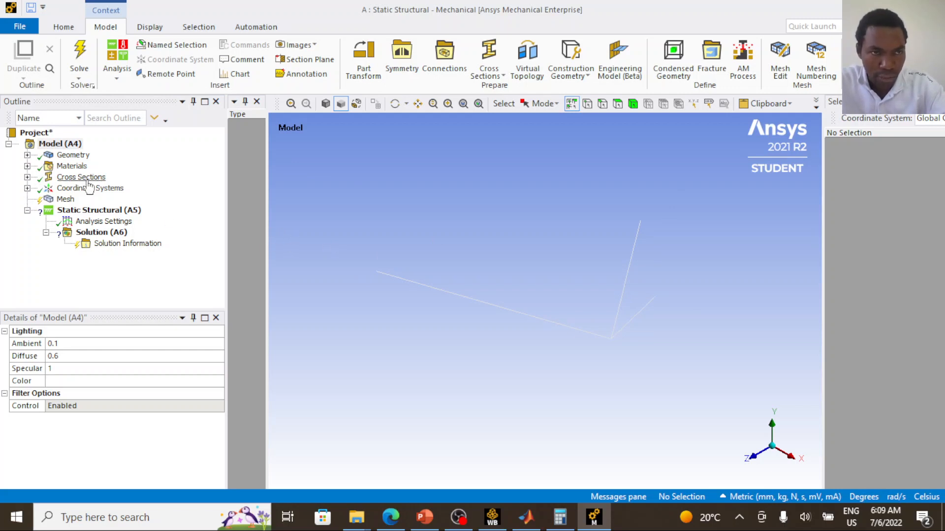
click(27, 155)
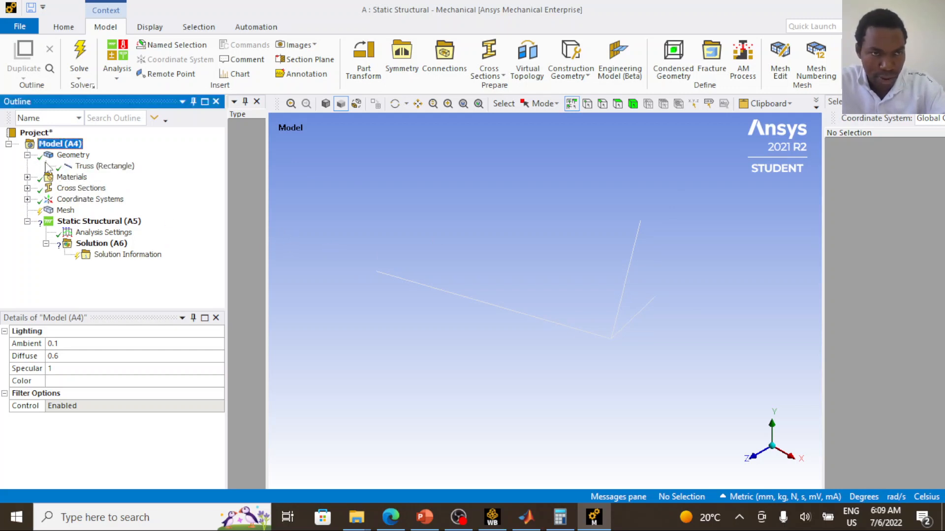
click(104, 166)
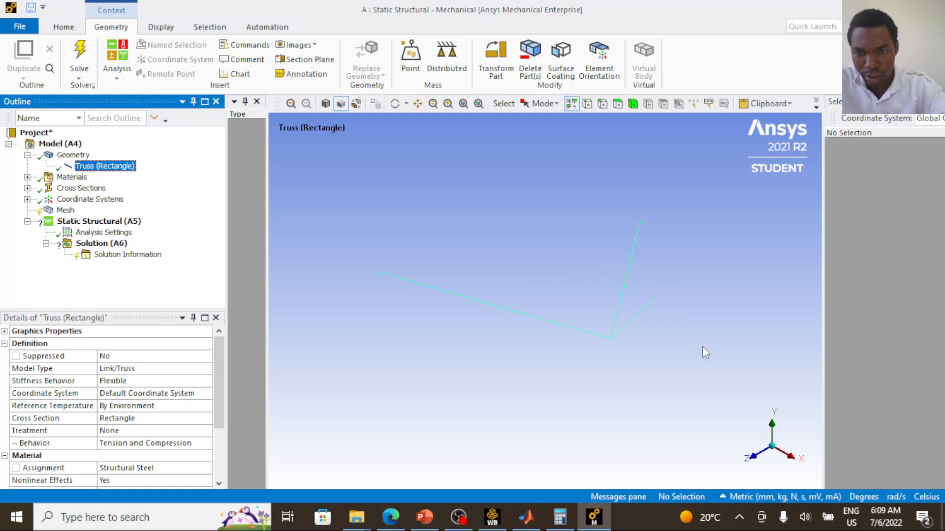
click(760, 452)
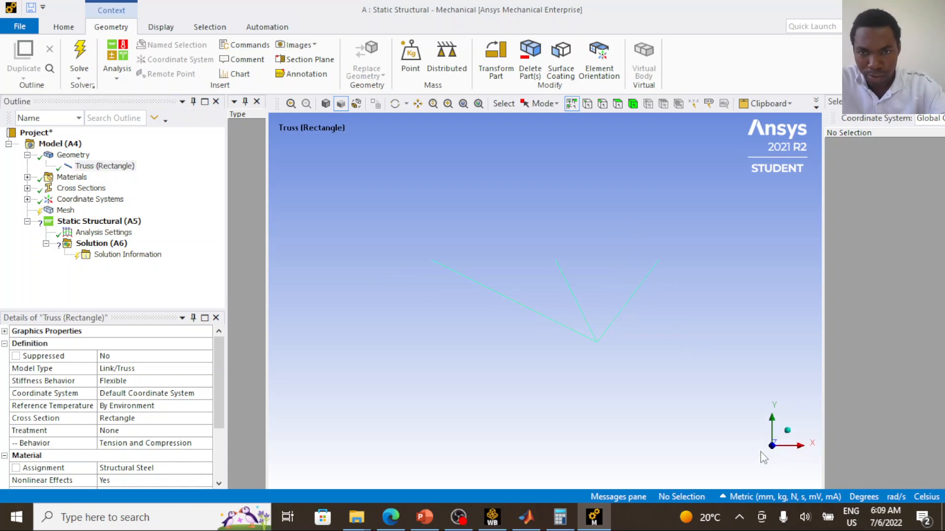
click(787, 430)
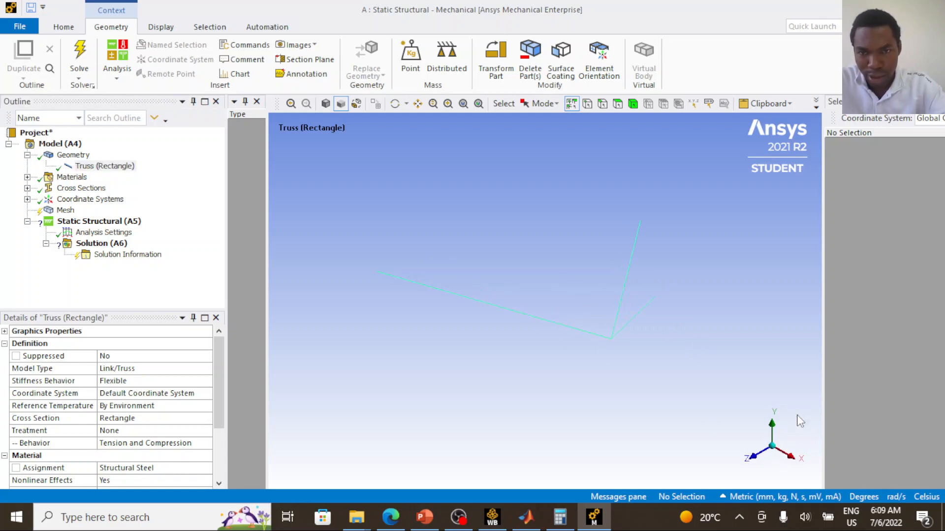
- Assign the Steel material to the Truss (Rectangle) body
click(105, 167)
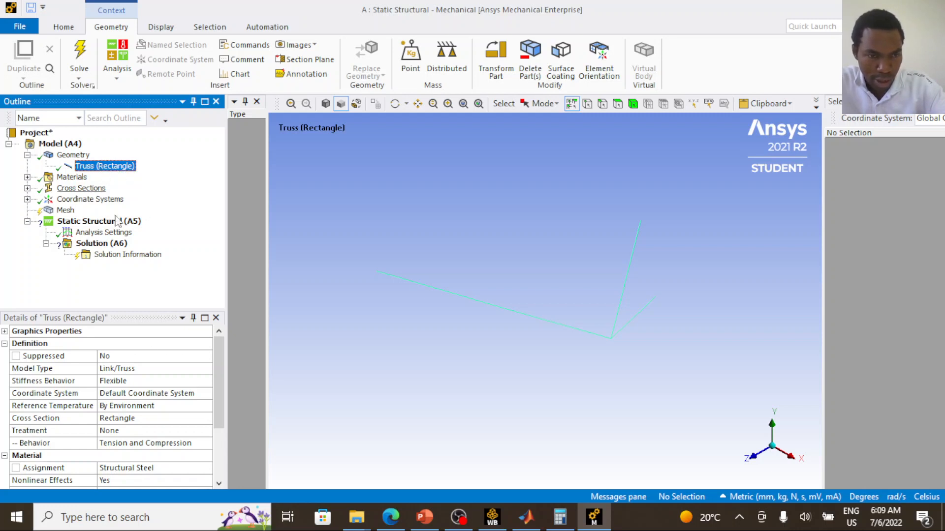
scroll(119, 463, down, 1)
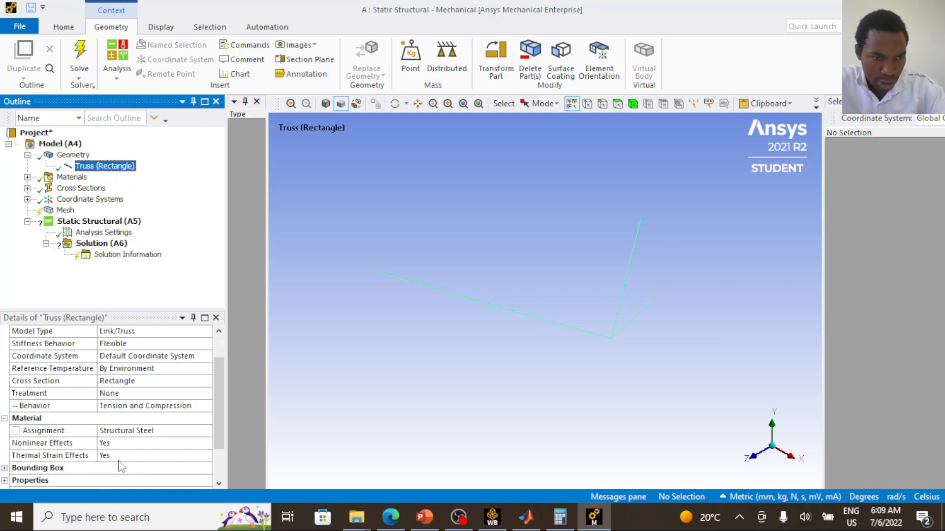
click(143, 431)
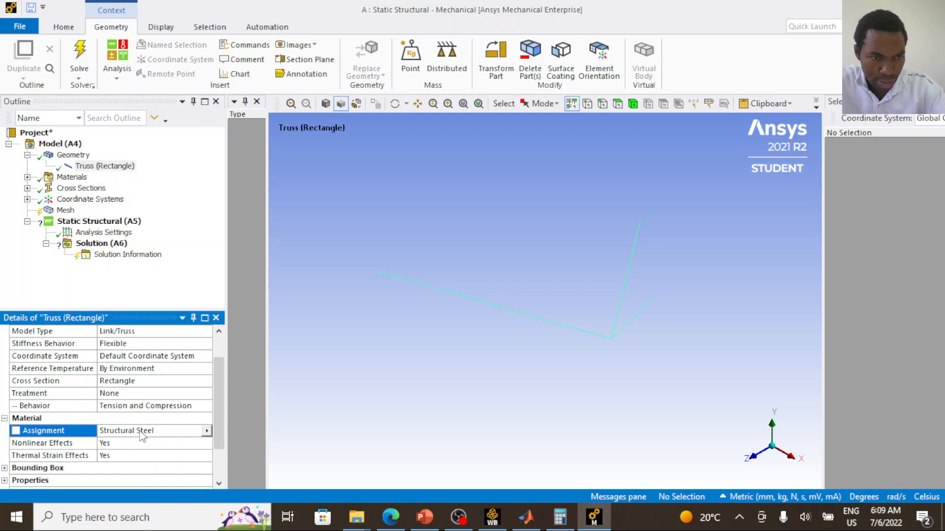
click(206, 432)
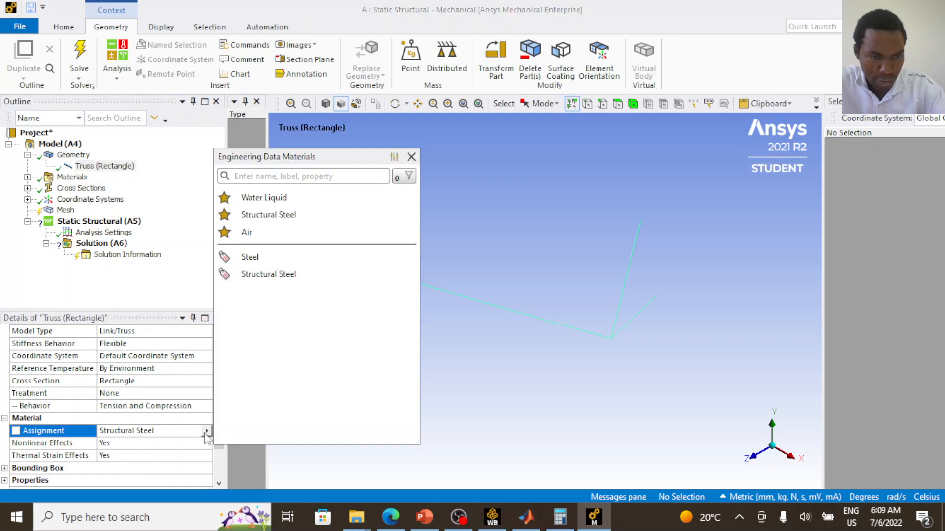
click(250, 257)
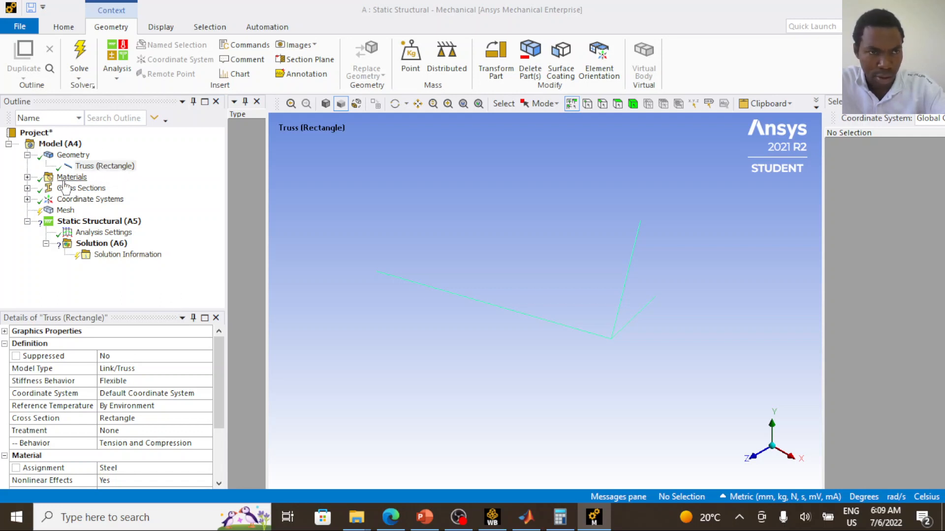
- Expand the Truss (Rectangle) body's properties and examine its volume, length and cross-section area
click(71, 211)
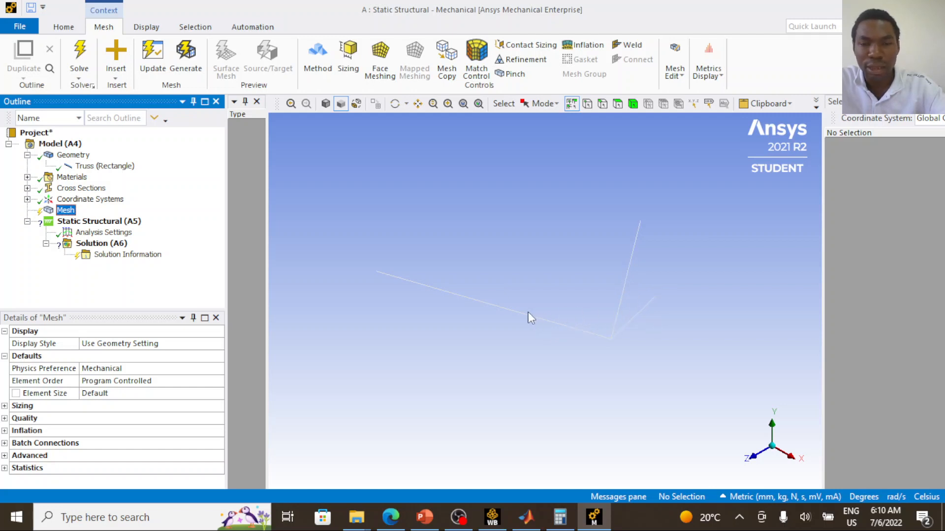
click(105, 170)
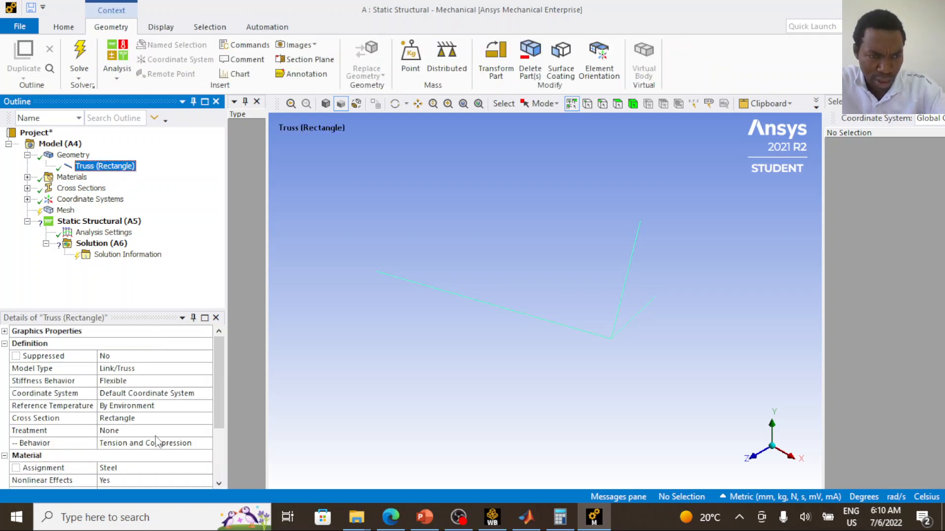
scroll(156, 440, down, 3)
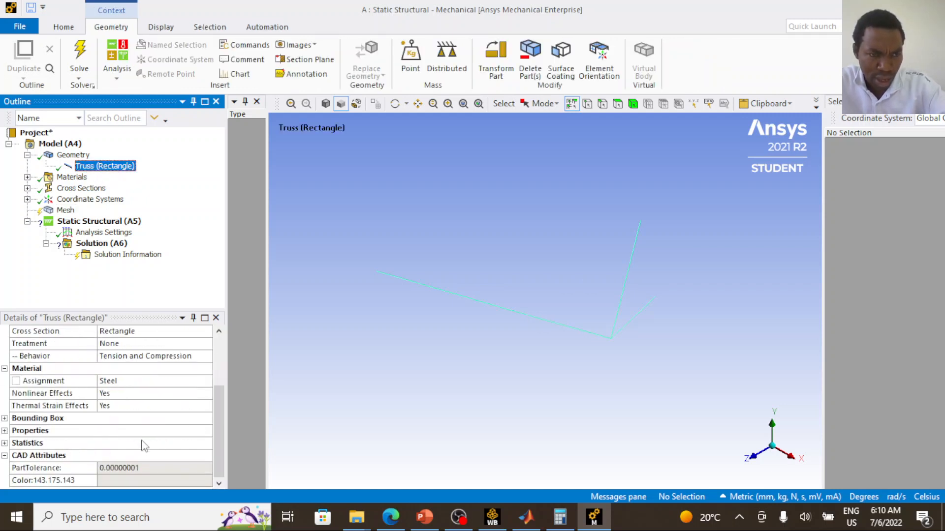
click(10, 432)
scroll(52, 445, down, 1)
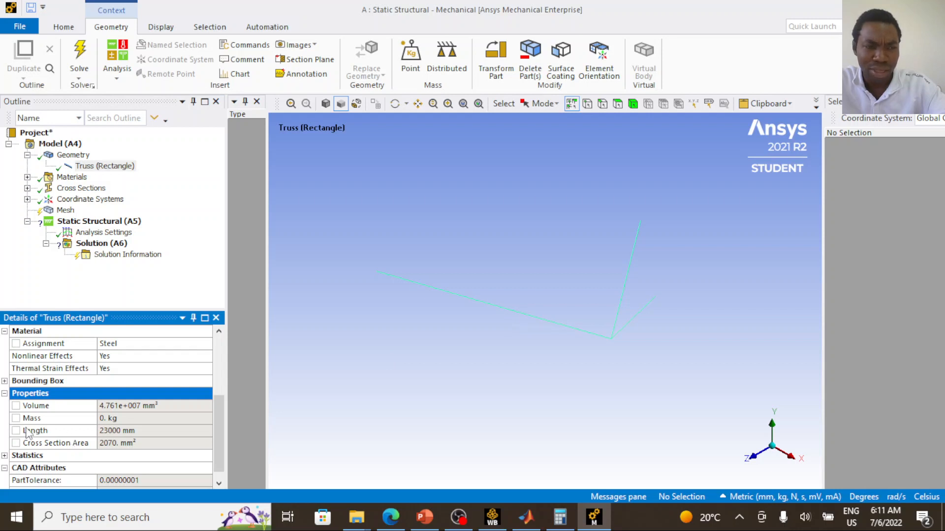
click(55, 433)
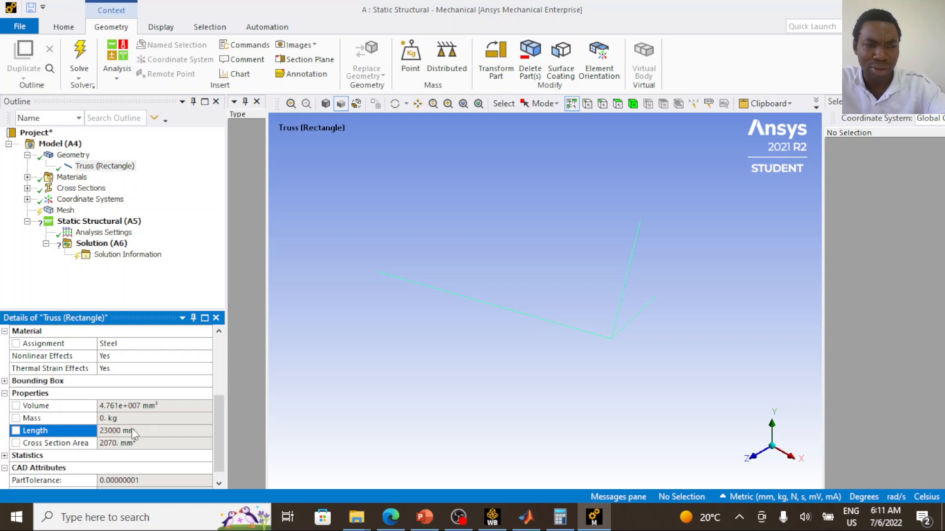
- Set the mesh element size to 13000 mm and the element order to Linear
click(65, 211)
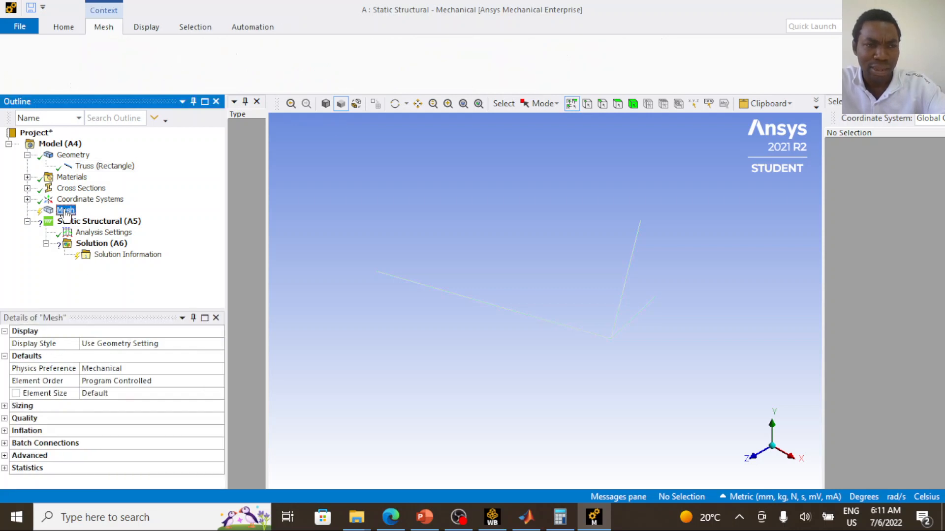
click(194, 394)
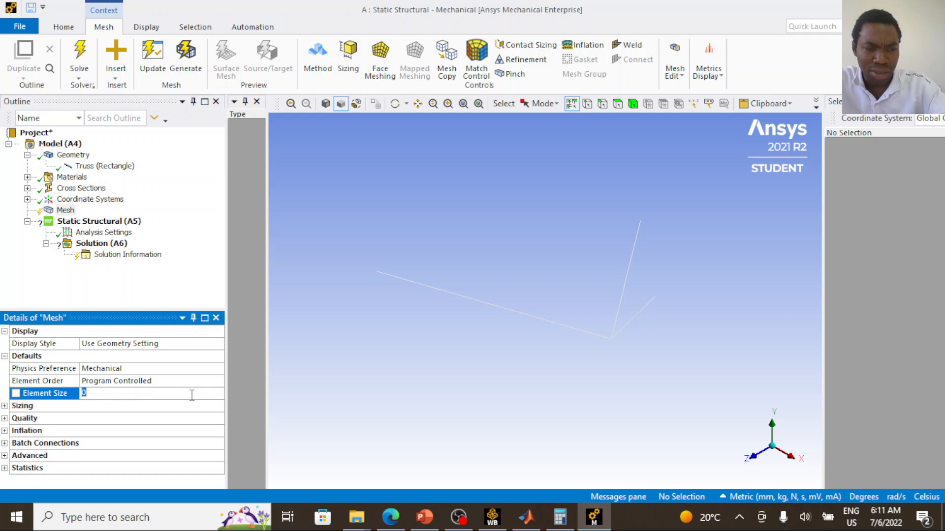
text(13000)
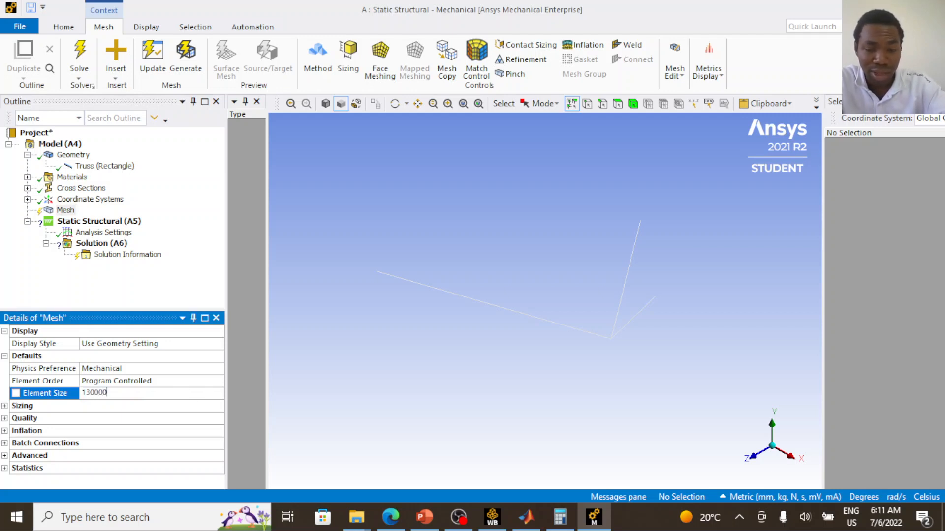
key(Return)
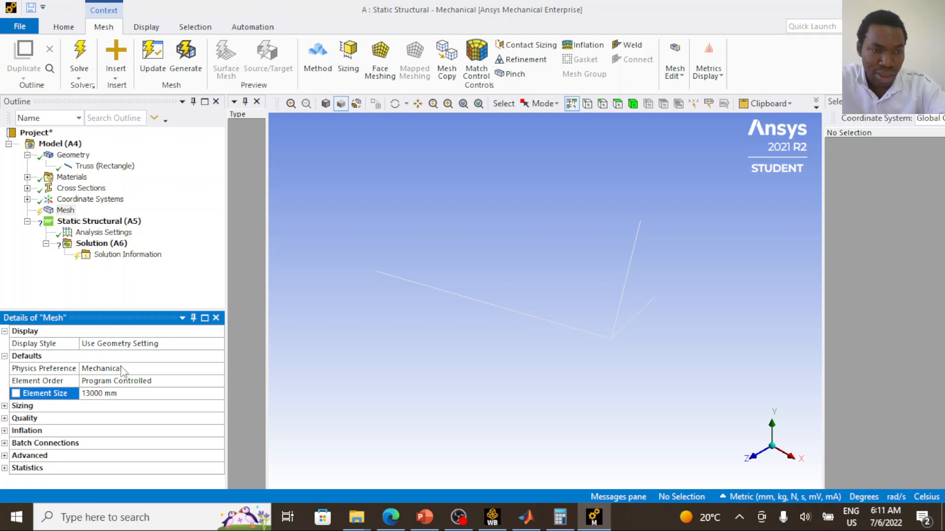
click(135, 380)
click(217, 381)
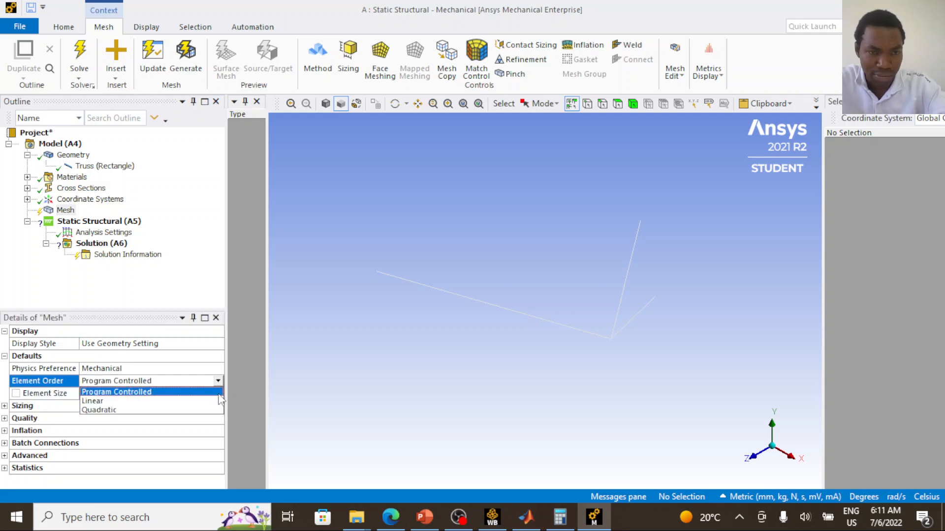
click(211, 400)
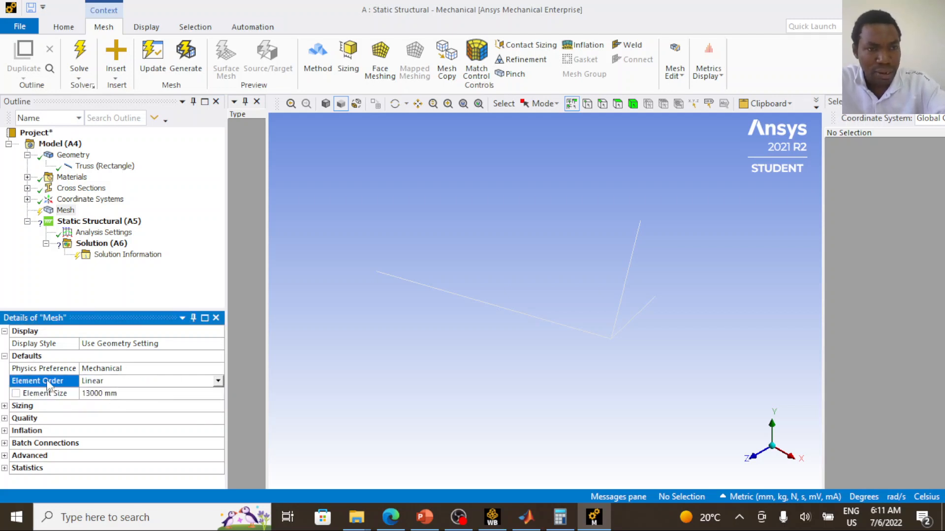
- Insert a Displacement support under Static Structural on the three outer end vertices of the truss
click(90, 223)
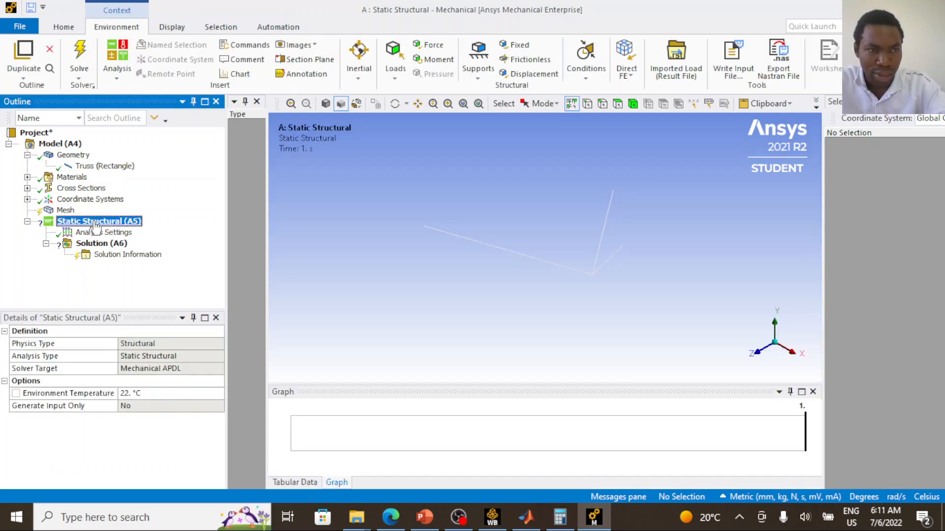
click(424, 226)
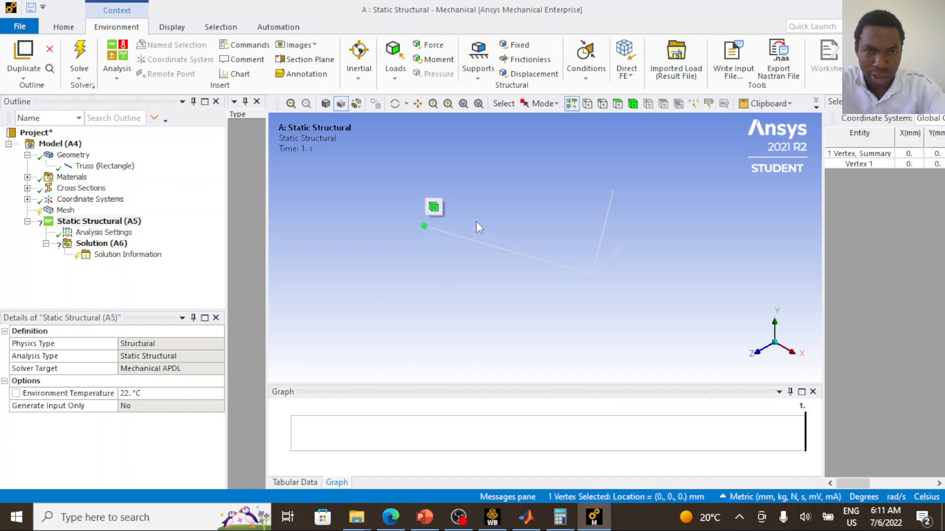
ctrl+click(613, 191)
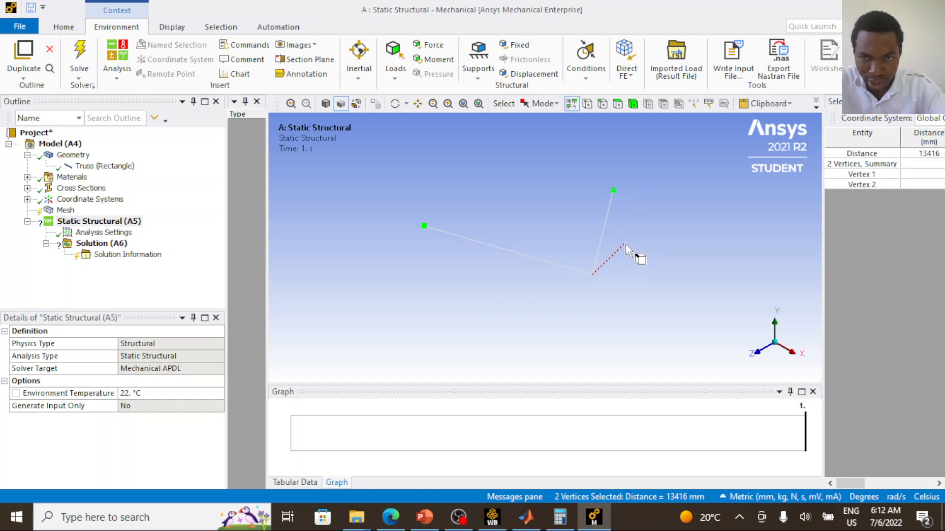
ctrl+click(625, 245)
click(123, 224)
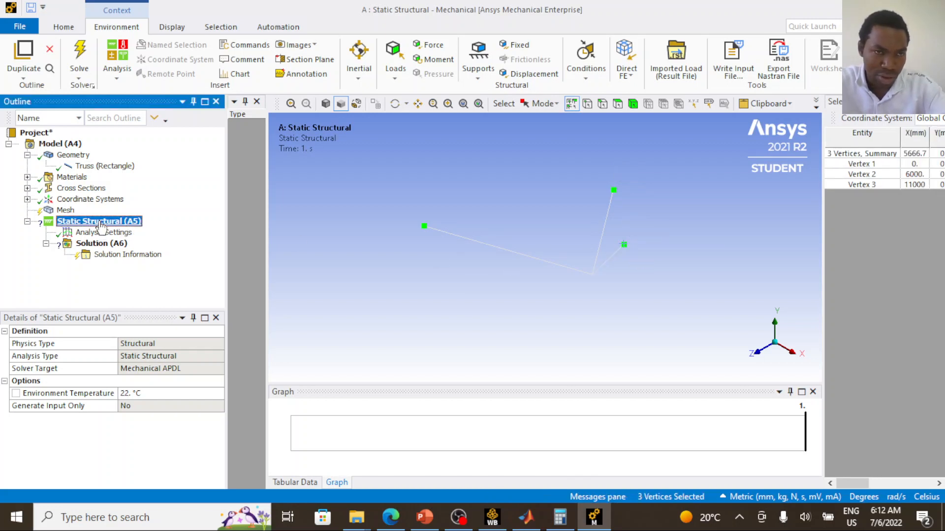
right_click(101, 224)
mouse_move(130, 230)
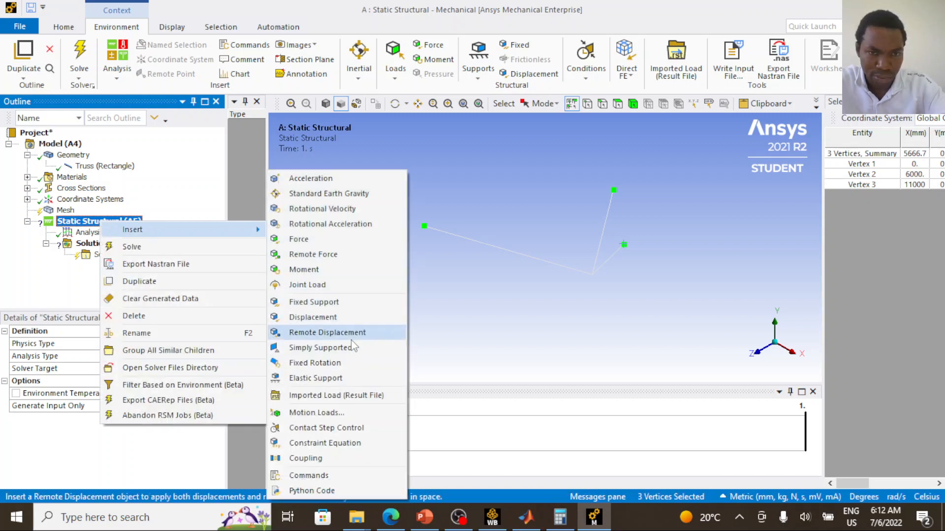
click(353, 318)
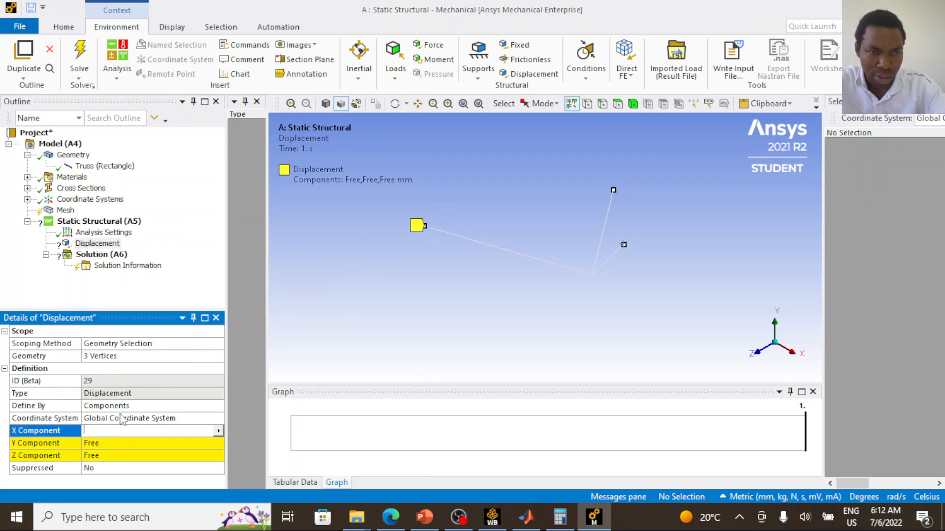
- Check the geometry scope of the Displacement support, keeping its selected vertices
click(136, 356)
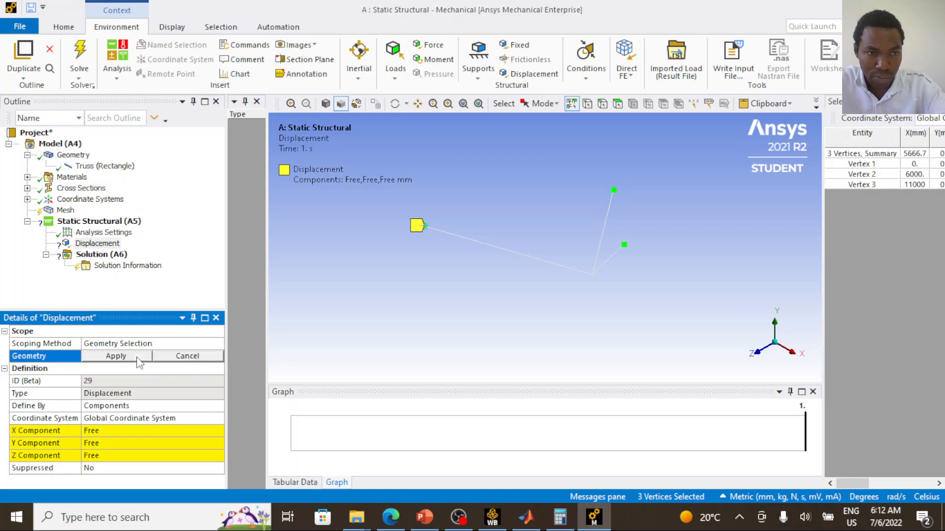
click(202, 390)
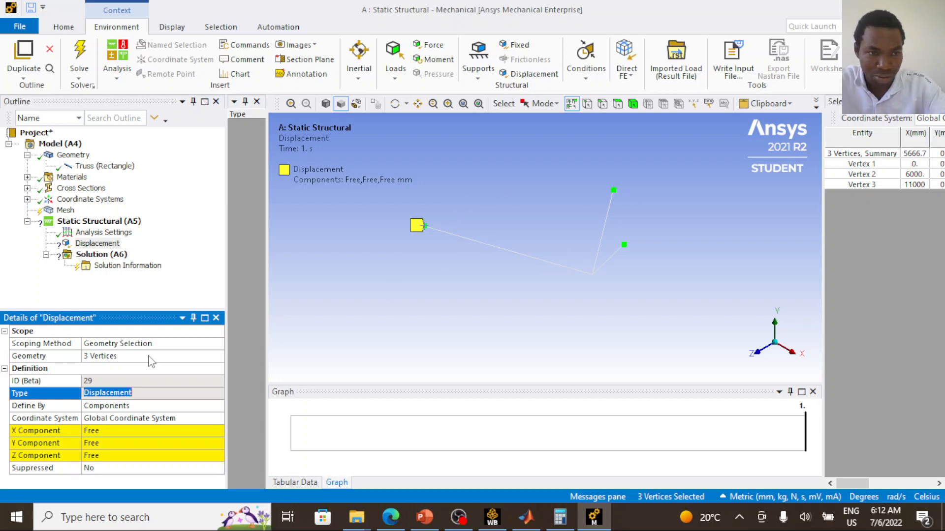
click(121, 358)
click(122, 372)
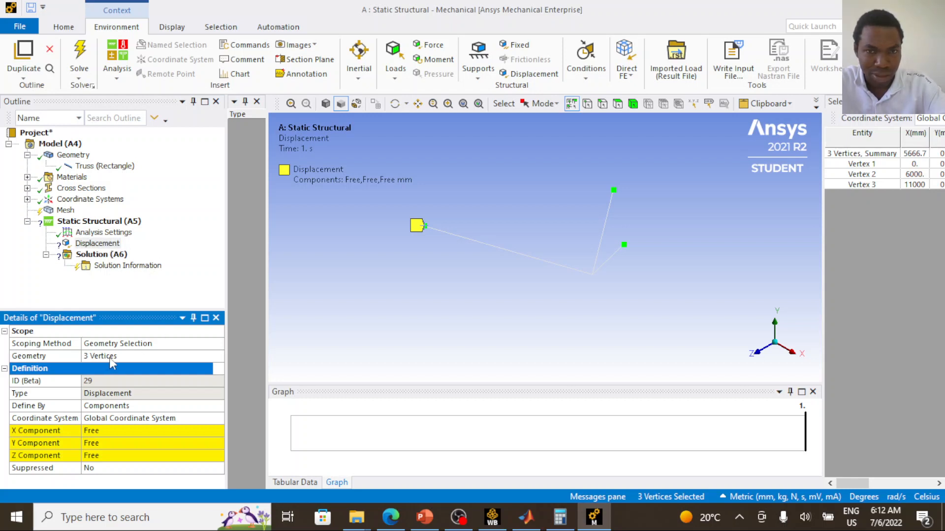
- Set the Displacement's X, Y and Z components to 0 mm
click(123, 431)
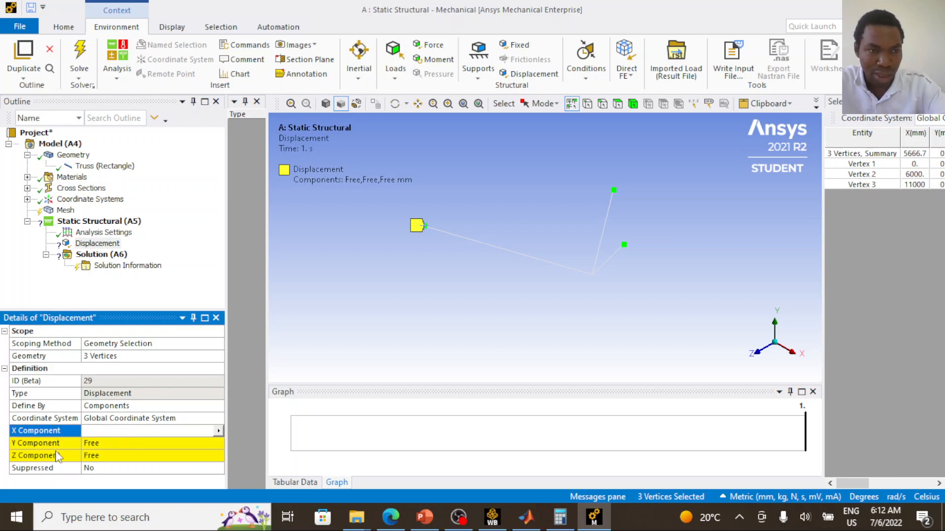
text(0)
click(106, 442)
text(0)
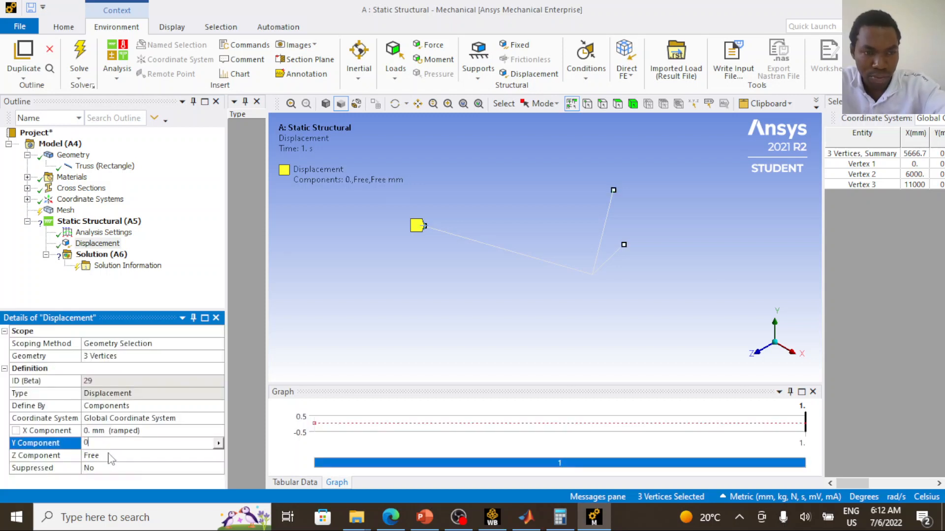
click(110, 454)
text(0)
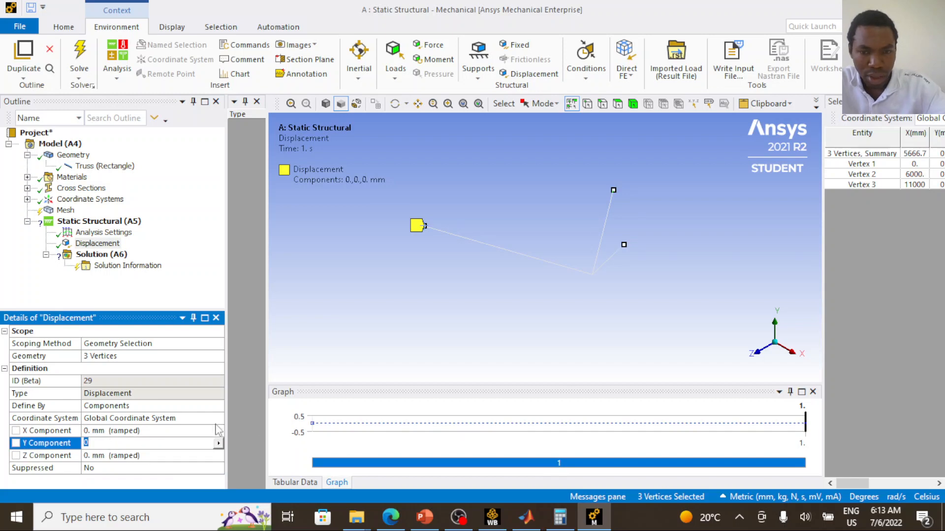
- Switch to the PowerPoint problem slide, circle the 70.0 kN load at joint D in orange ink, and return to Mechanical
click(424, 517)
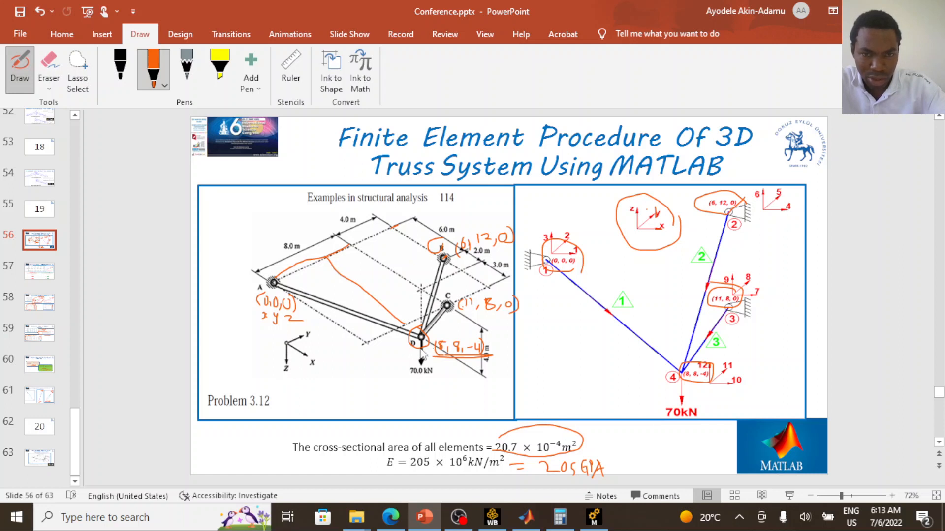
mouse_move(434, 358)
mouse_down()
mouse_move(402, 360)
mouse_move(444, 375)
mouse_move(432, 355)
mouse_up()
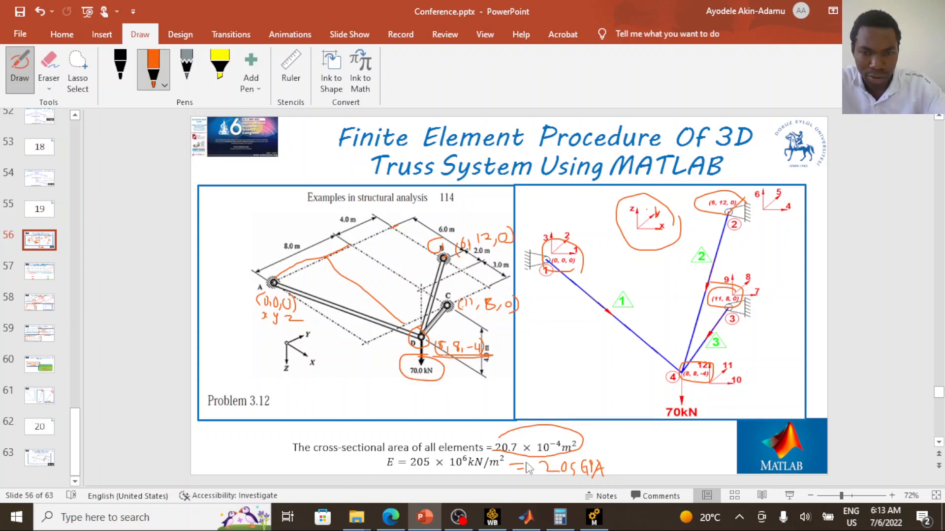
click(601, 519)
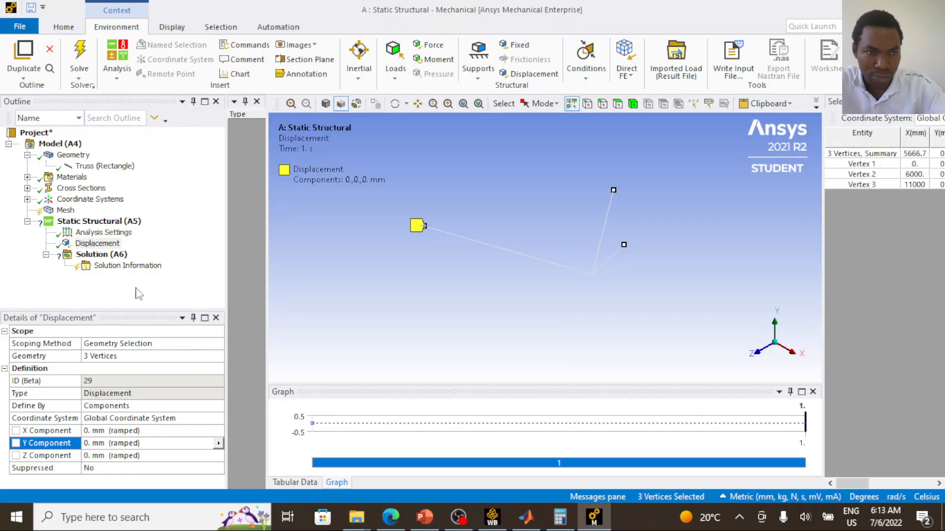
- Insert a Force under Static Structural and scope it to the single vertex where the three truss members meet
click(98, 221)
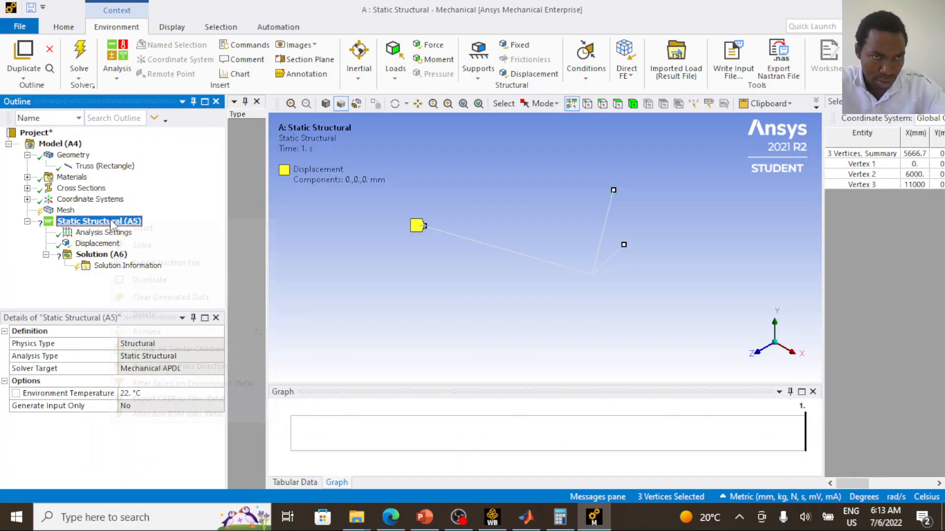
right_click(111, 223)
mouse_move(142, 229)
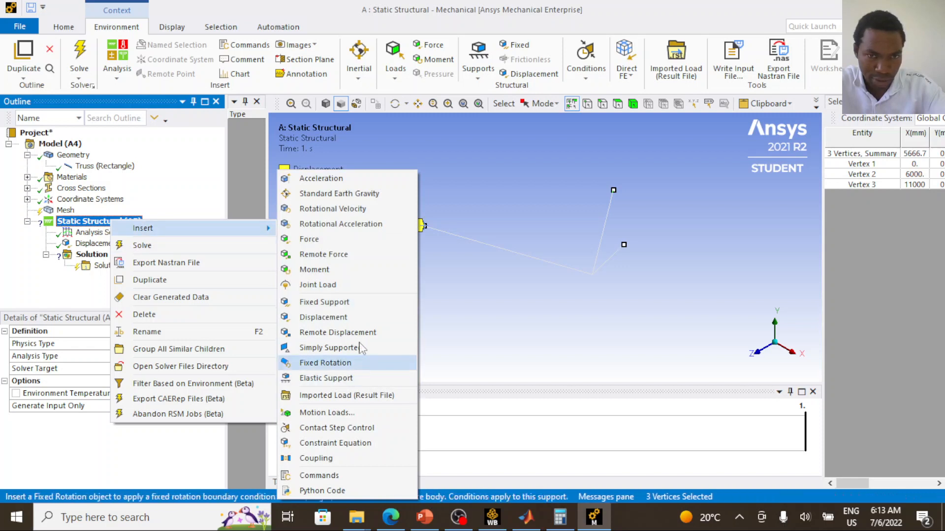
click(343, 248)
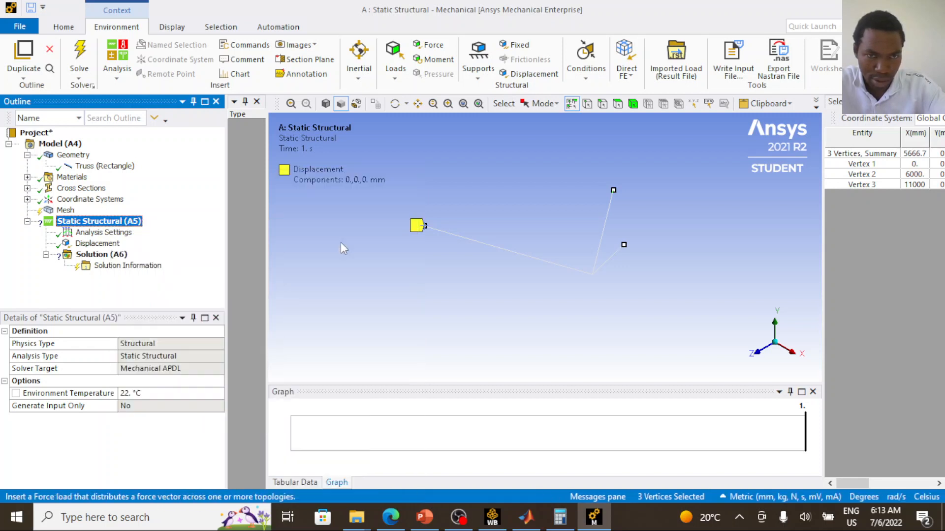
click(592, 274)
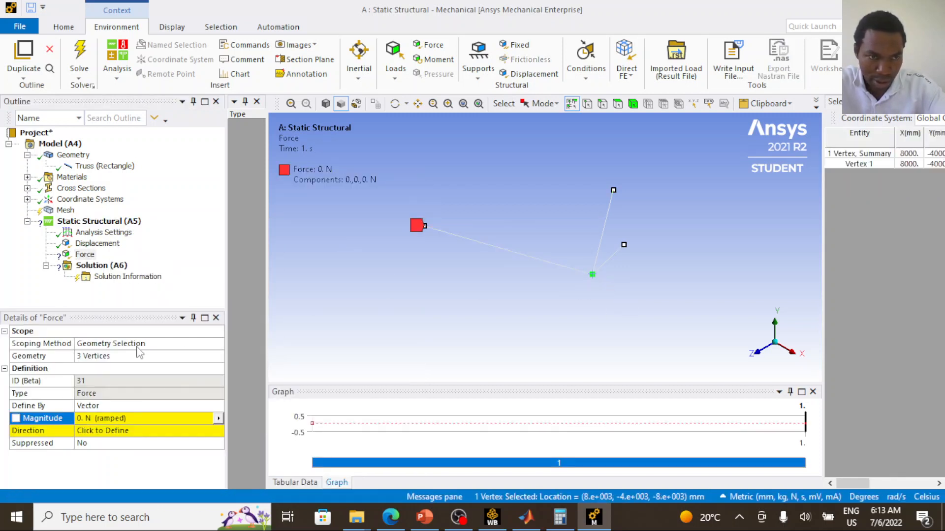
click(119, 356)
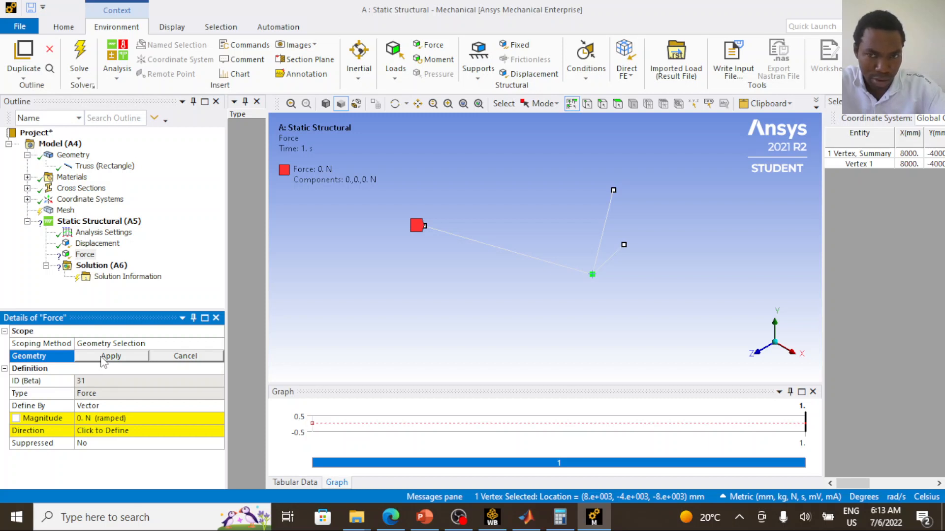
click(110, 356)
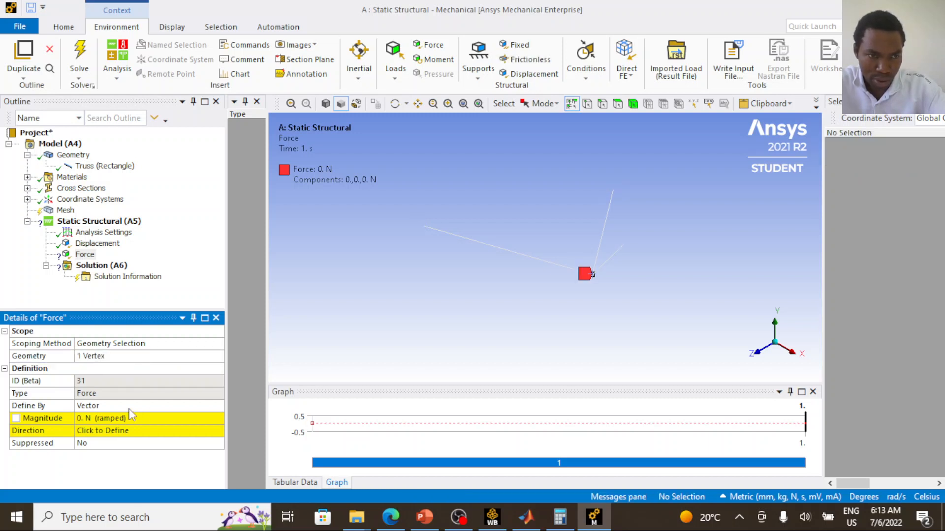
- Define the Force by components with a Y component of -70000 N, and solve the analysis
click(140, 404)
click(218, 406)
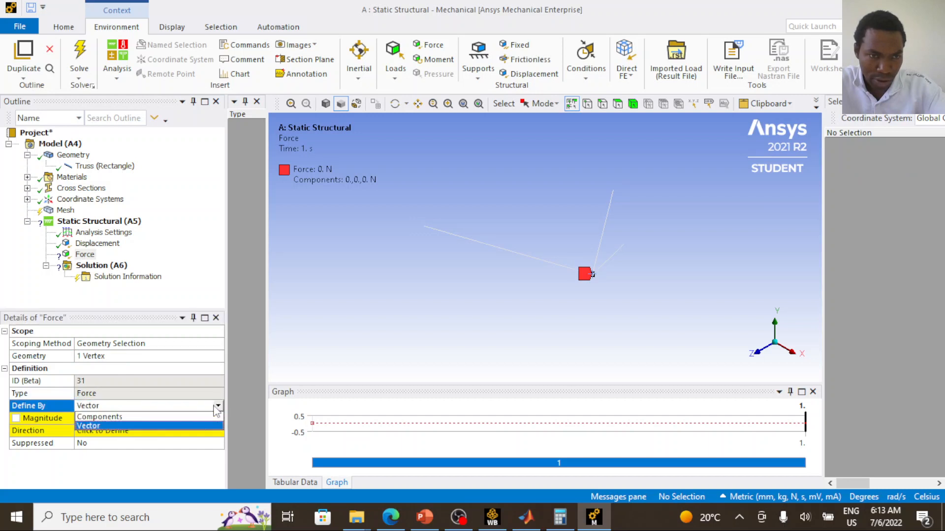
click(179, 418)
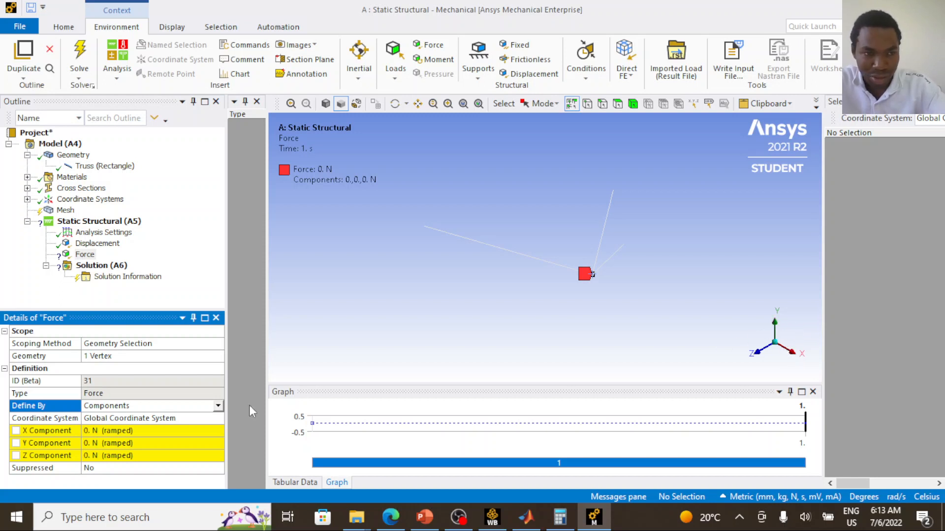
click(155, 442)
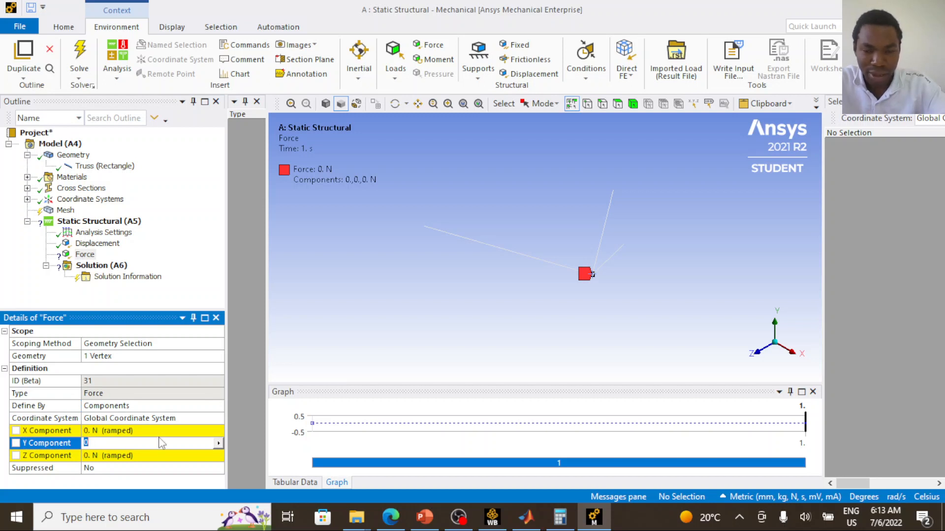
text(-700)
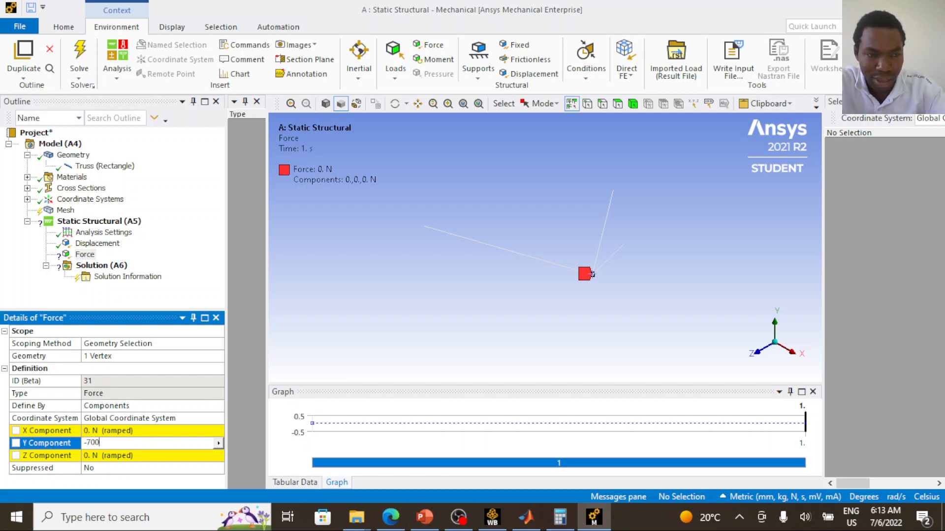
text(00)
key(Return)
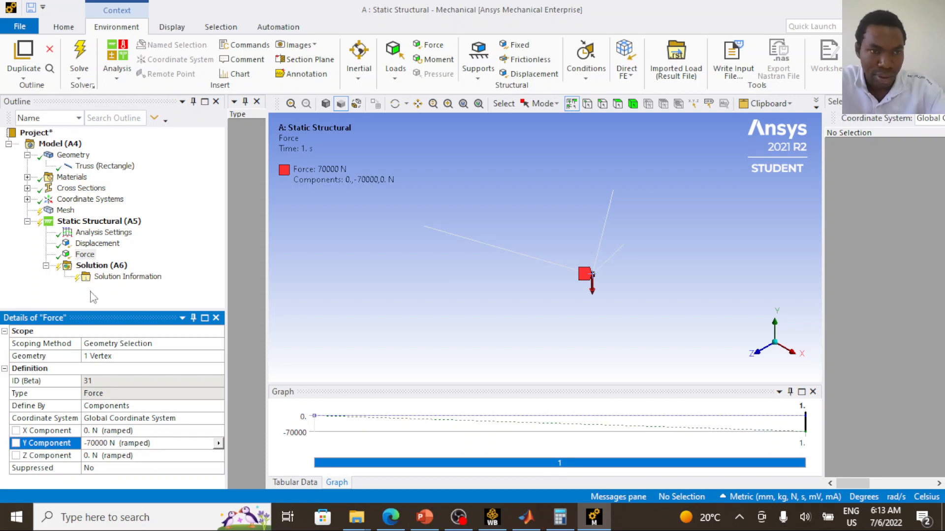
click(80, 52)
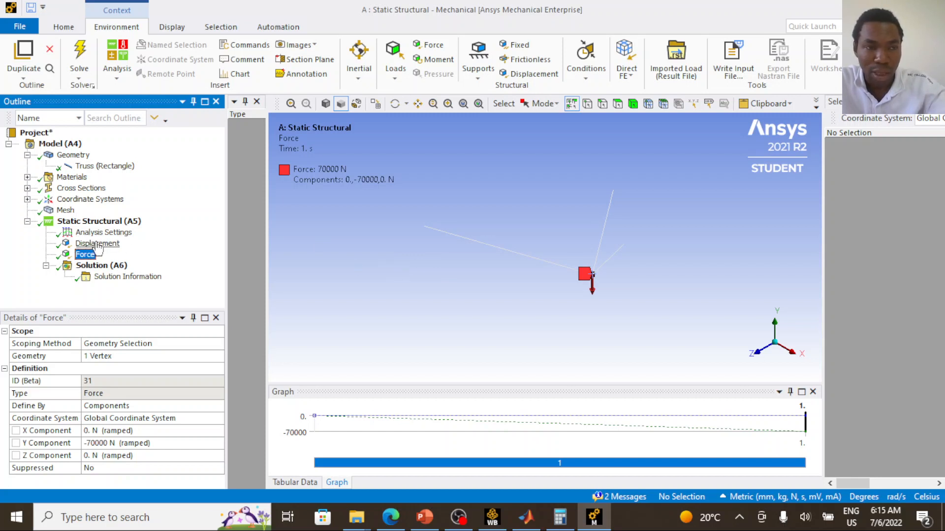
- Insert a Force Reaction probe under Solution
click(424, 226)
click(617, 201)
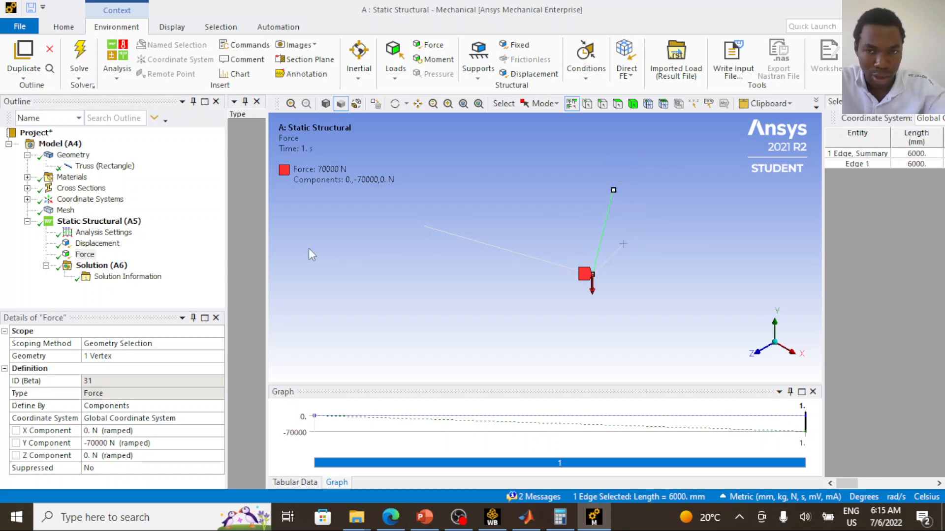
click(118, 266)
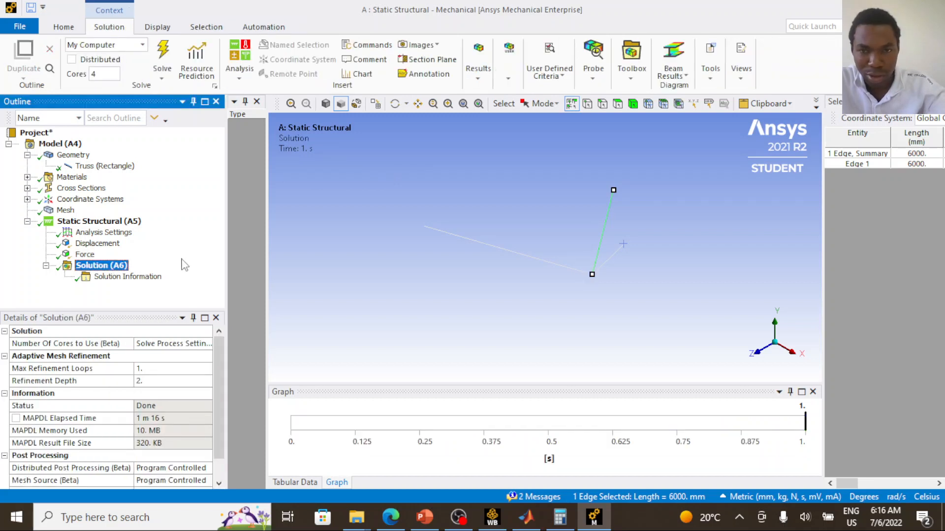
right_click(115, 261)
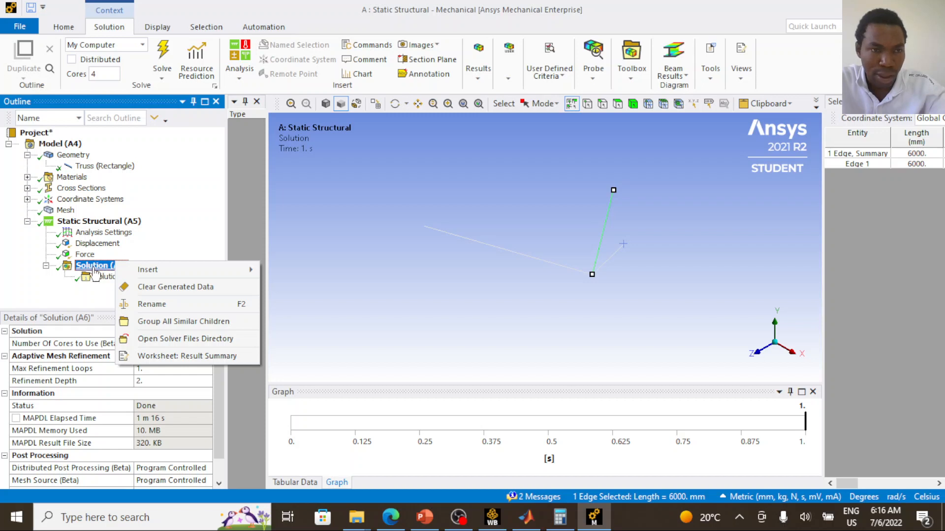
mouse_move(157, 273)
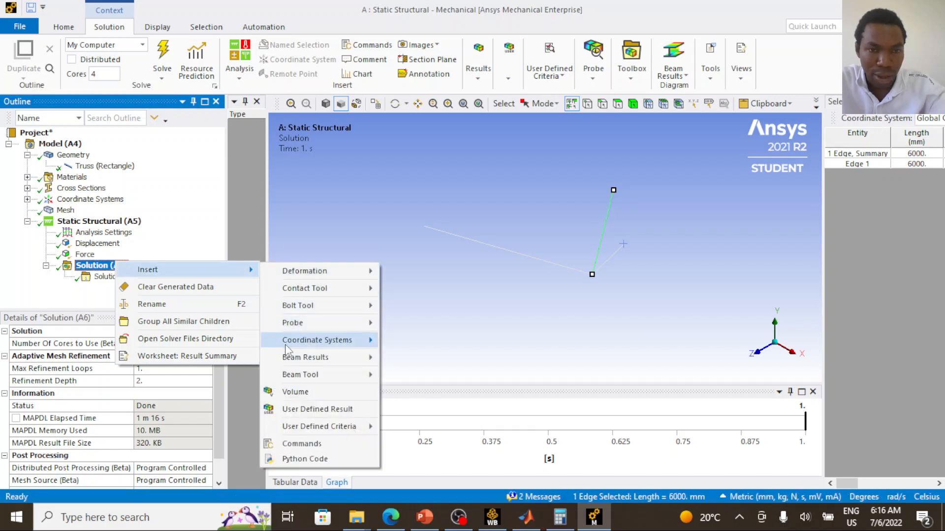
mouse_move(308, 324)
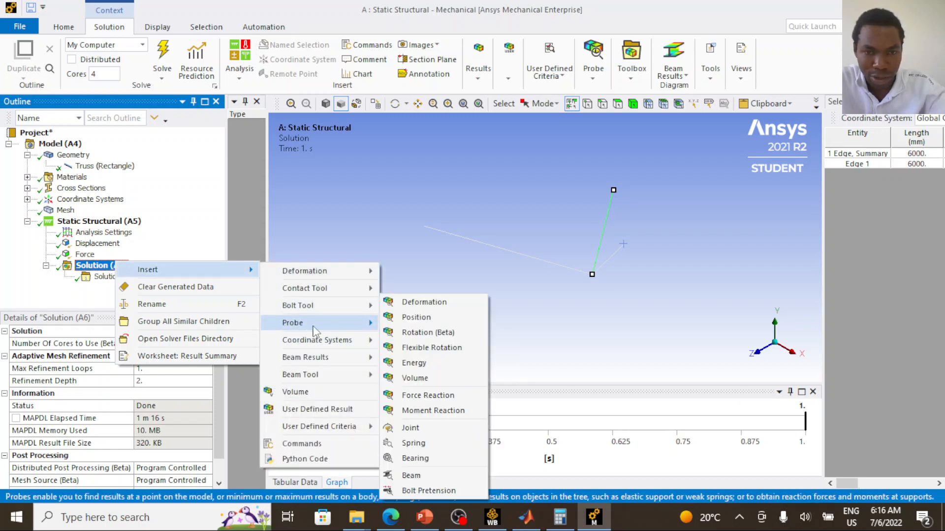
click(422, 396)
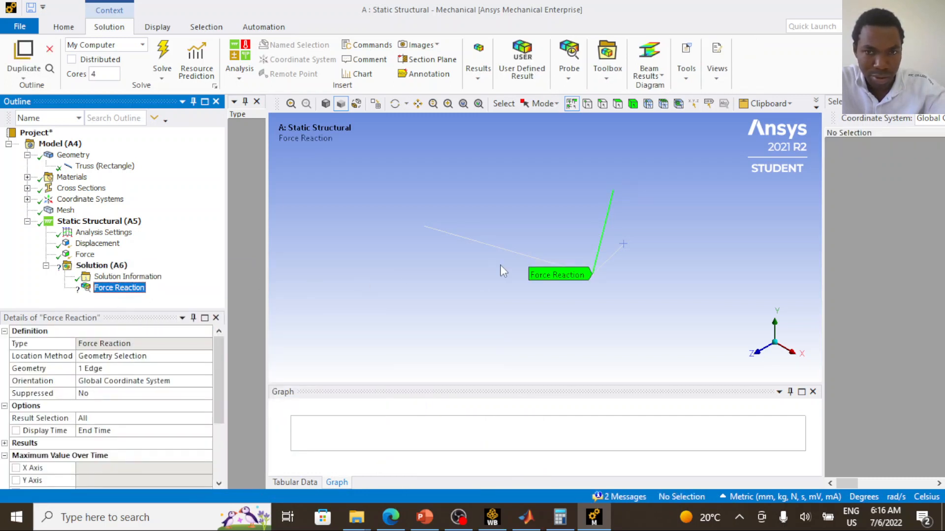
- Set the Force Reaction probe's location method to Boundary Condition and choose Displacement as its boundary condition
click(167, 359)
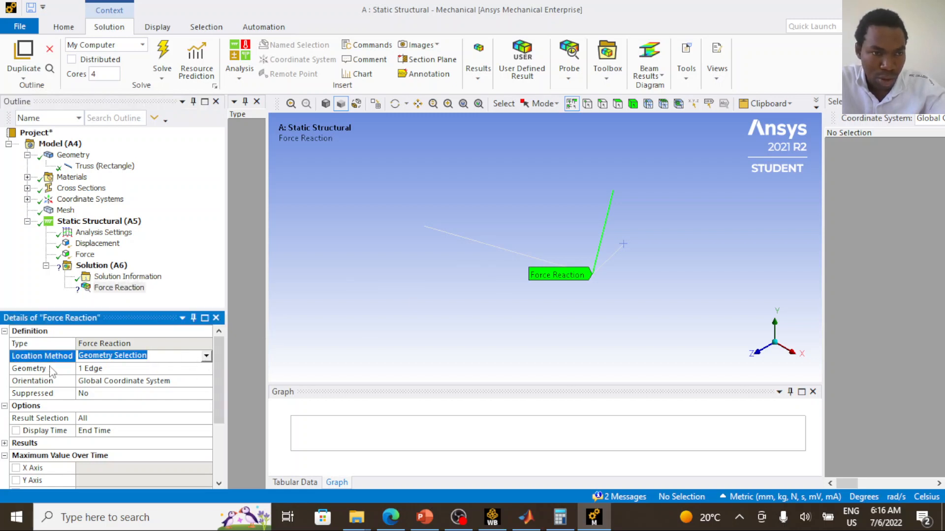
click(208, 356)
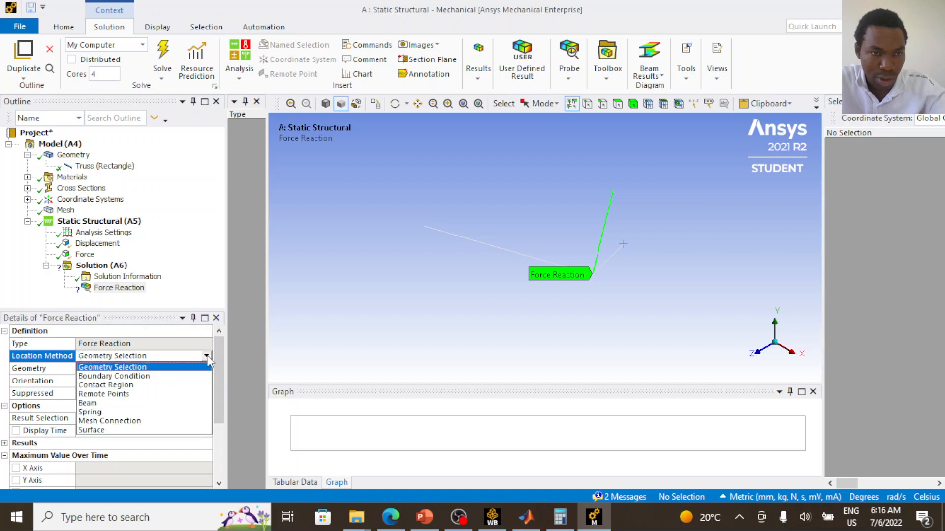
click(159, 377)
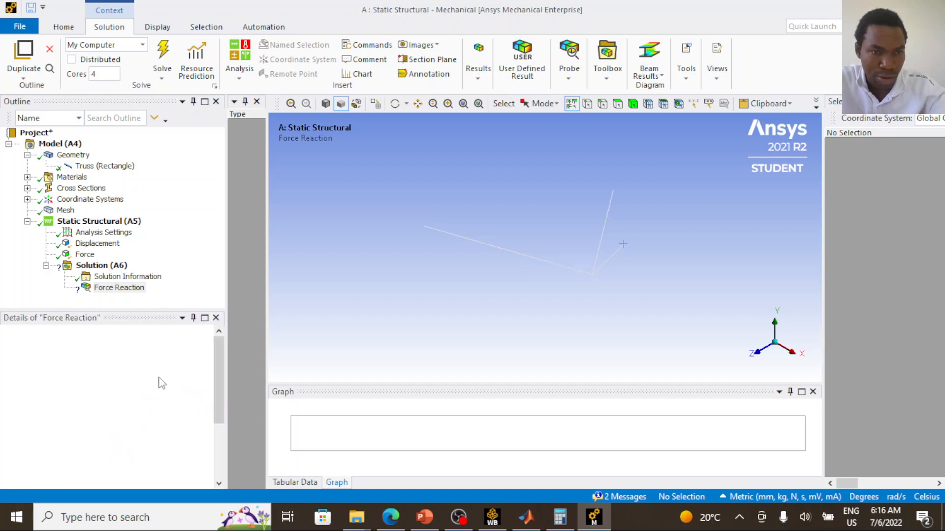
click(207, 370)
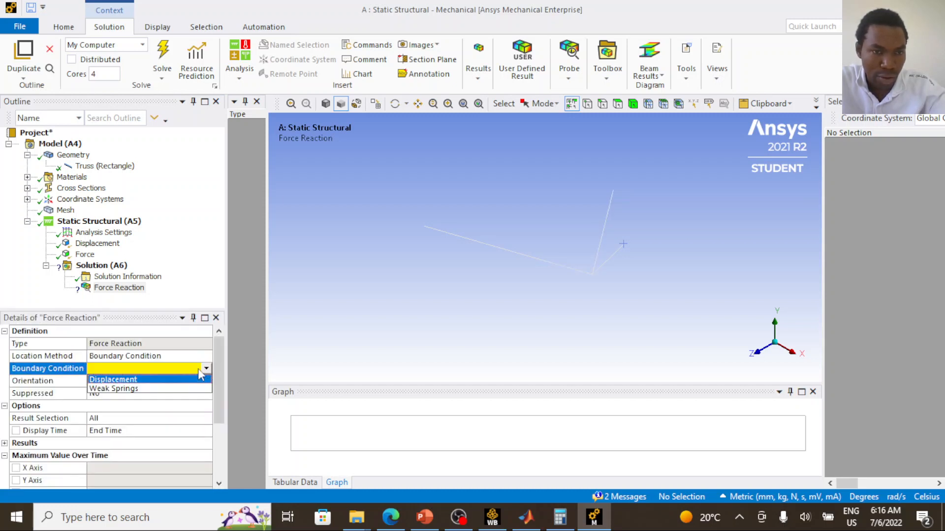
click(104, 380)
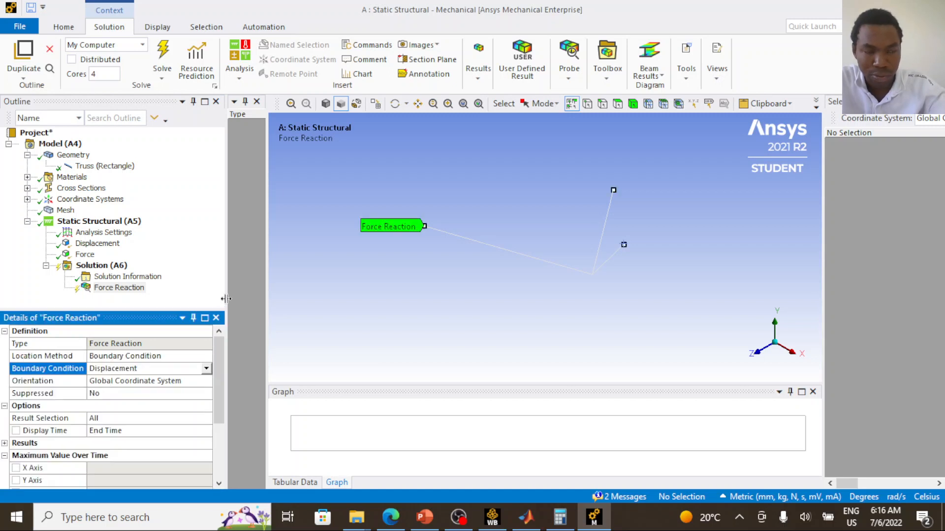
- Evaluate the Force Reaction probe and show its results as tabular data
click(163, 57)
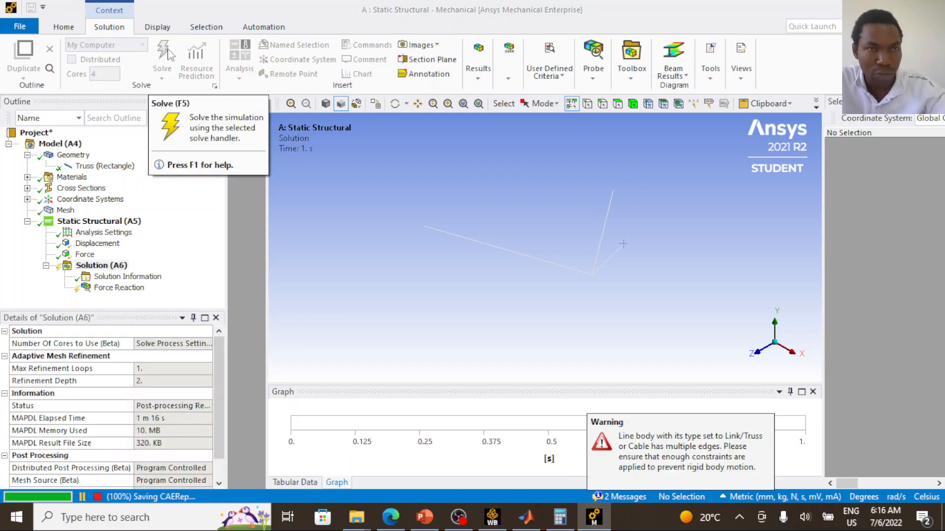
click(119, 288)
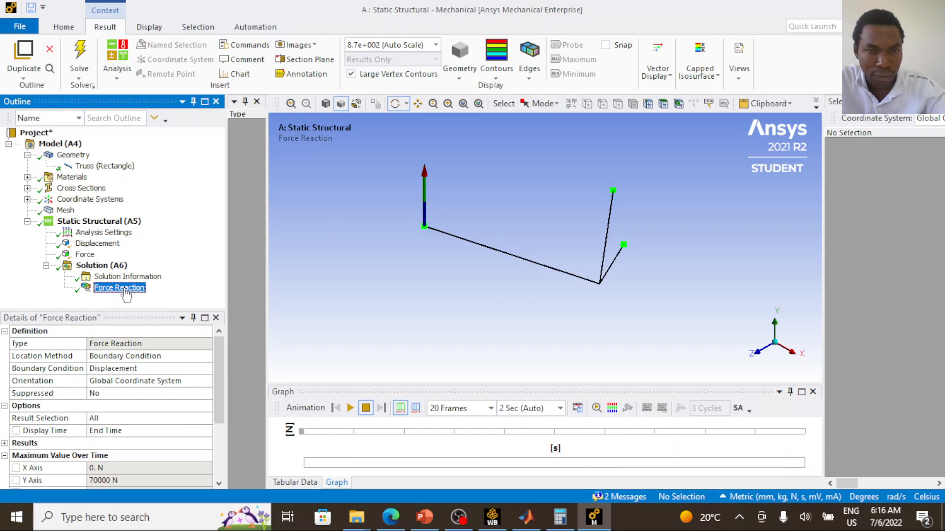
click(308, 483)
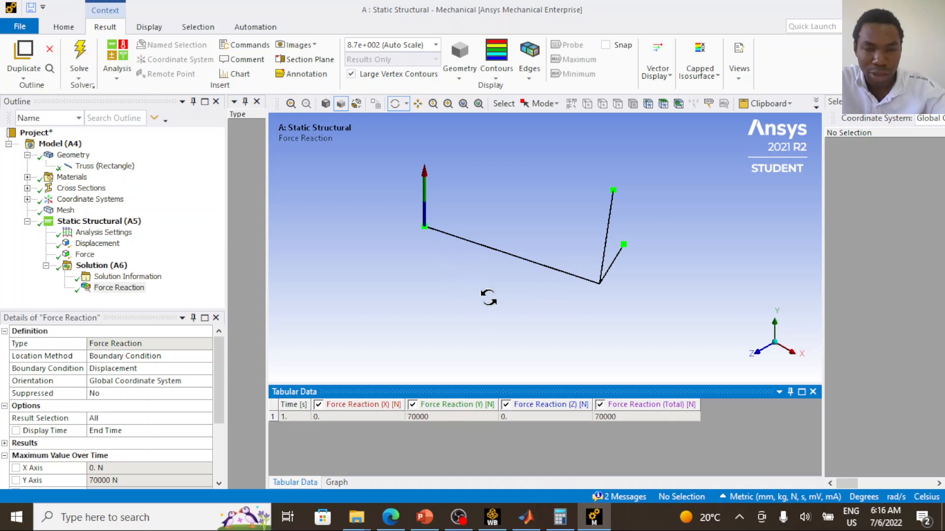
- Examine the Y and total force reaction values in the results table
click(458, 417)
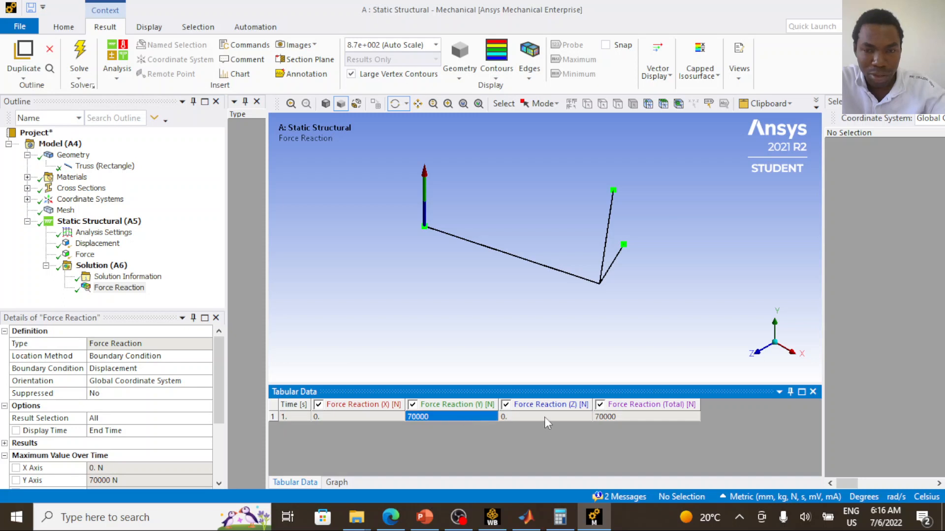
click(648, 417)
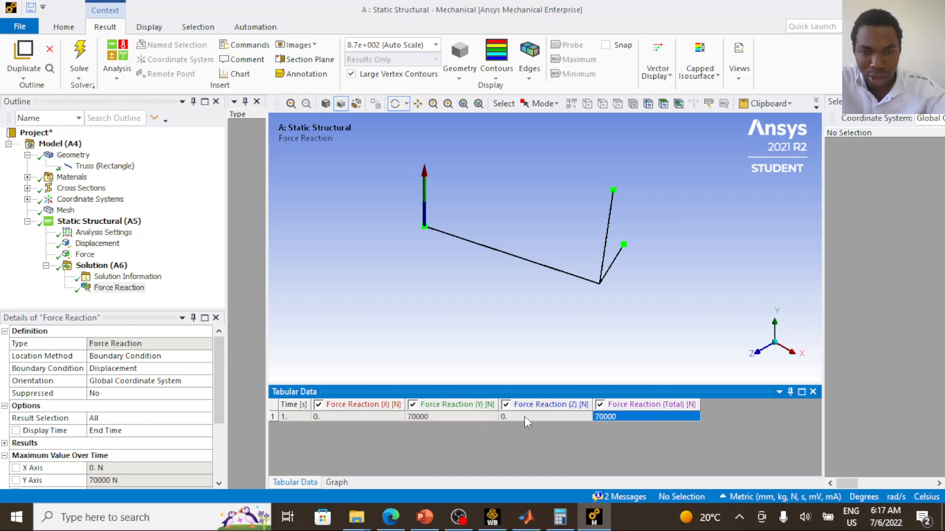
click(448, 417)
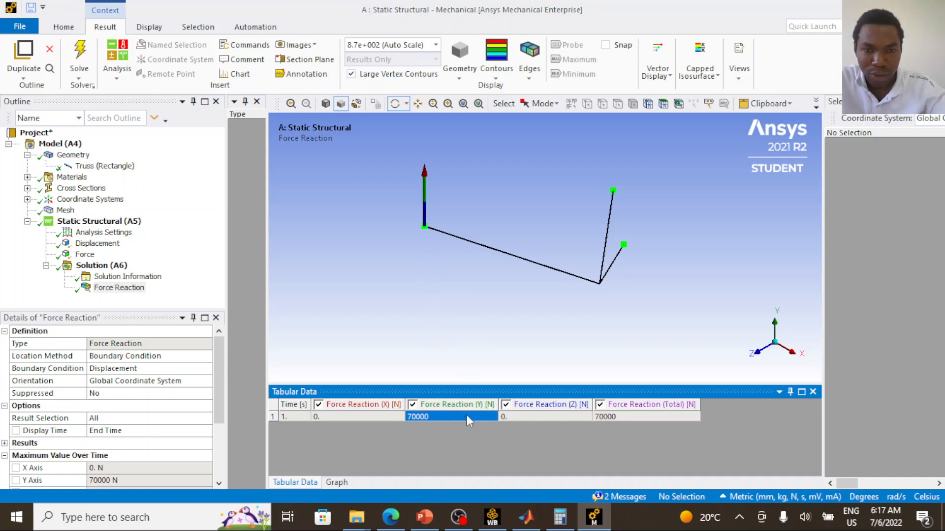
click(274, 417)
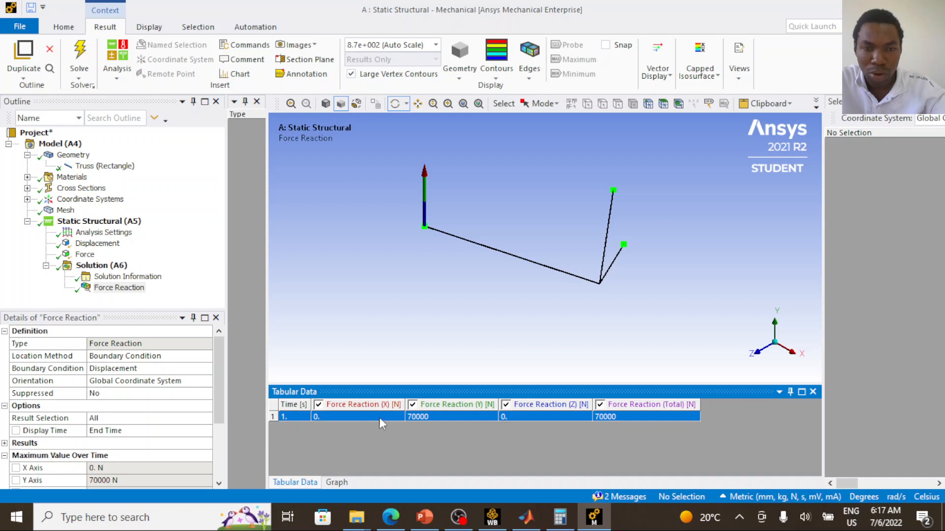
double_click(417, 417)
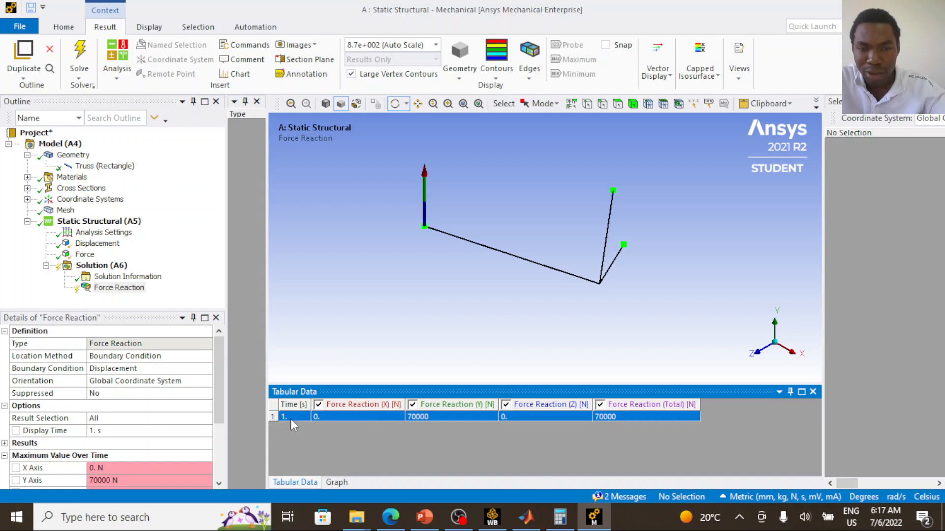
- Duplicate the Displacement support twice so that three displacement supports exist under Static Structural
click(98, 246)
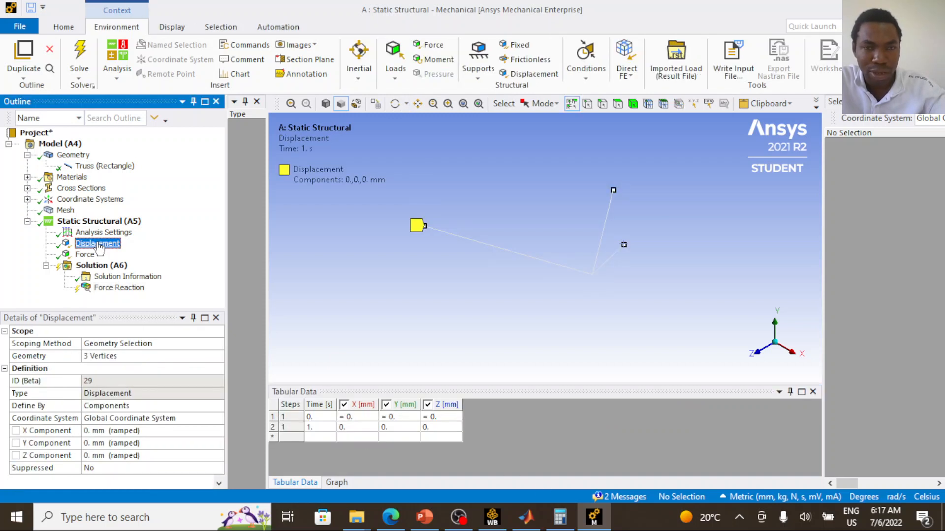
right_click(100, 251)
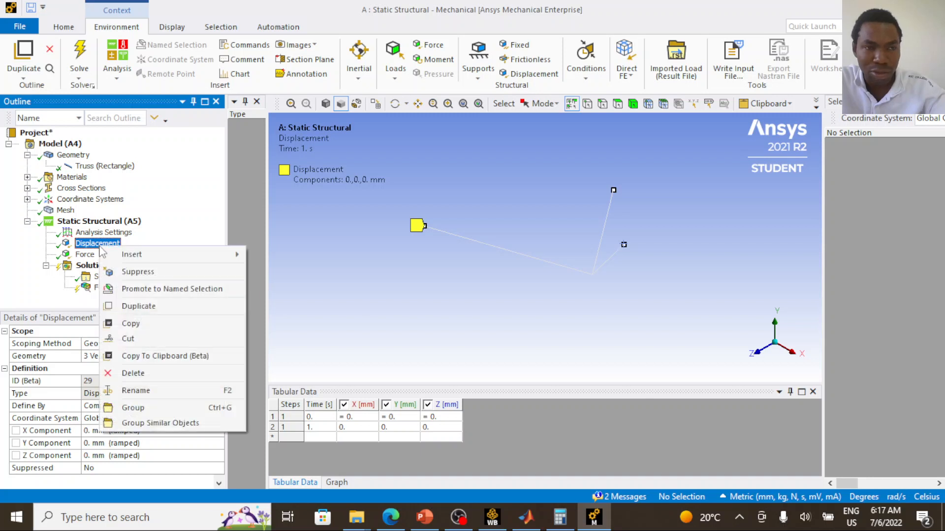
click(159, 307)
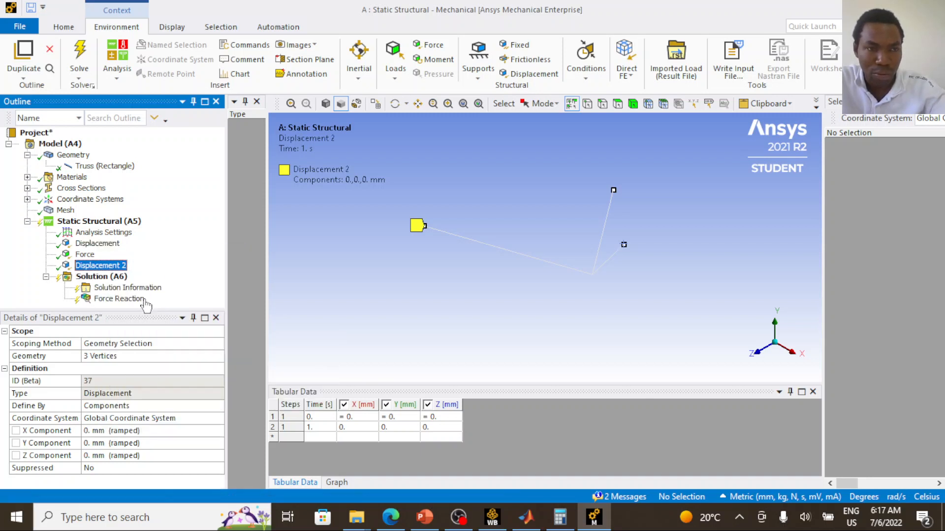
right_click(107, 266)
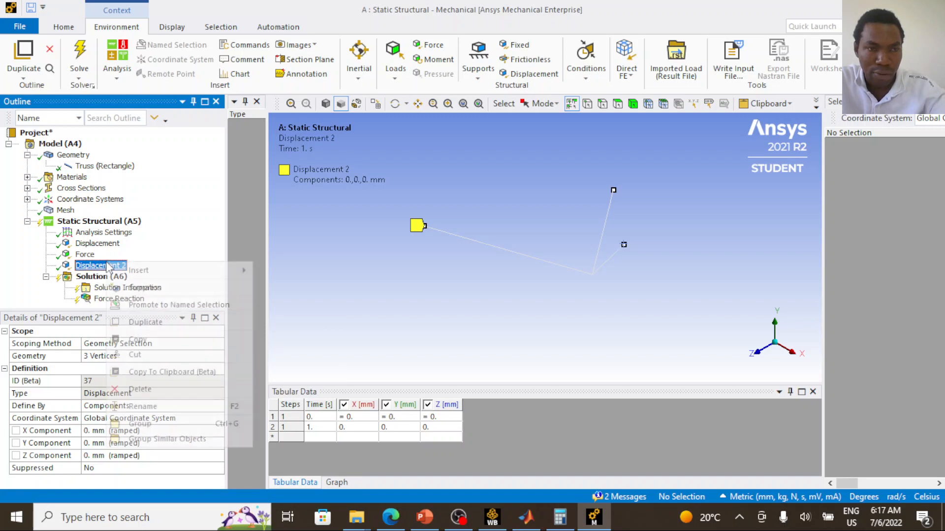
click(158, 323)
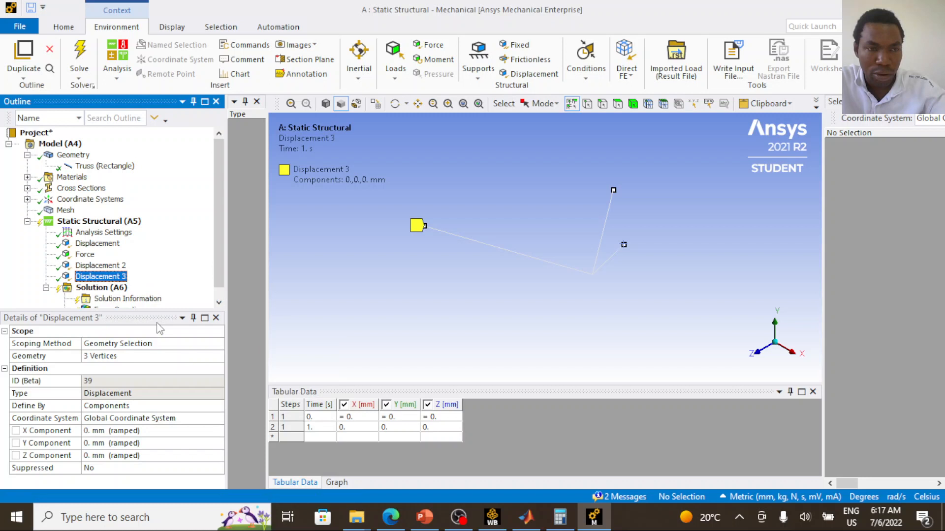
- Rescope the original Displacement support to only the truss vertex at the origin
click(98, 245)
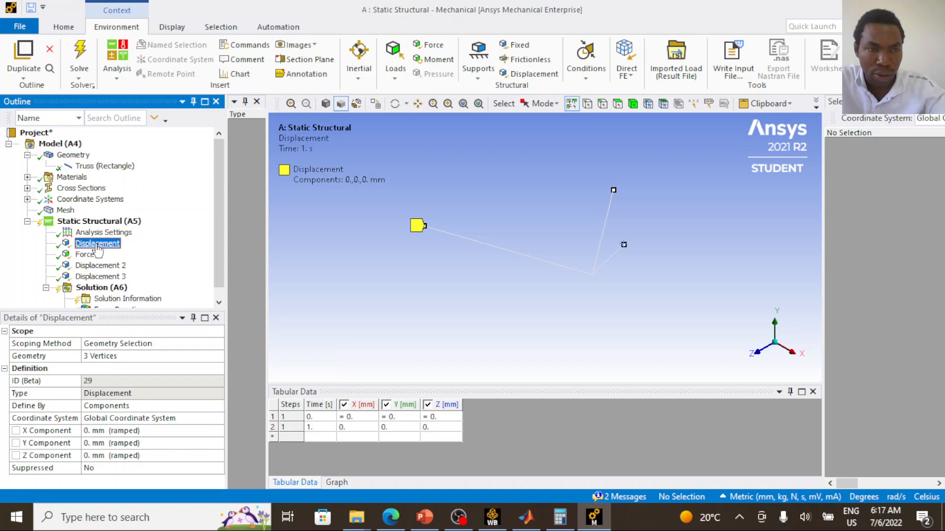
click(422, 228)
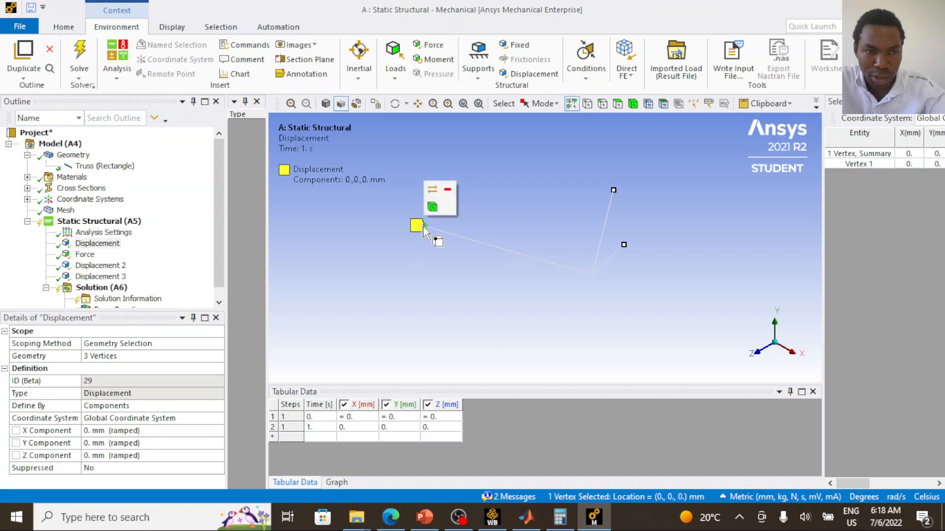
click(103, 358)
click(104, 356)
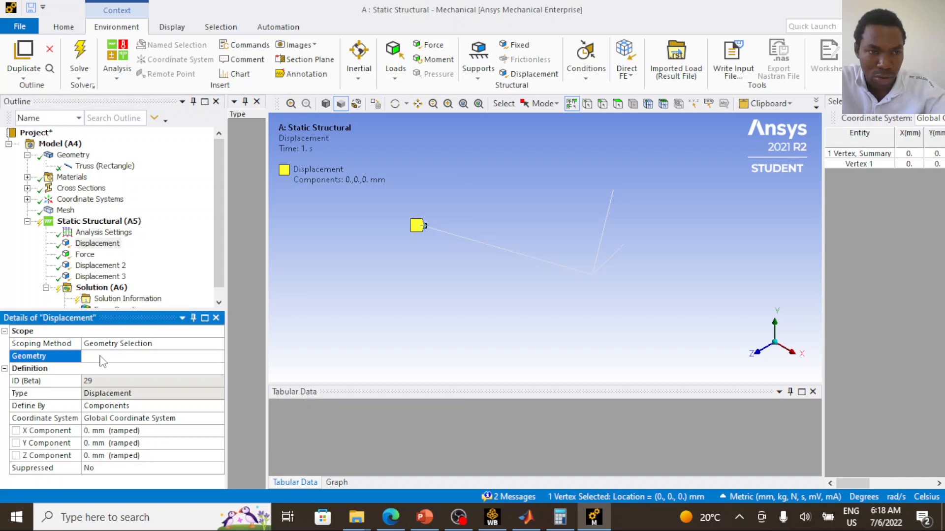
- Rescope Displacement 2 to only the support vertex at X 6000, Y 0, Z -12000 mm
click(101, 266)
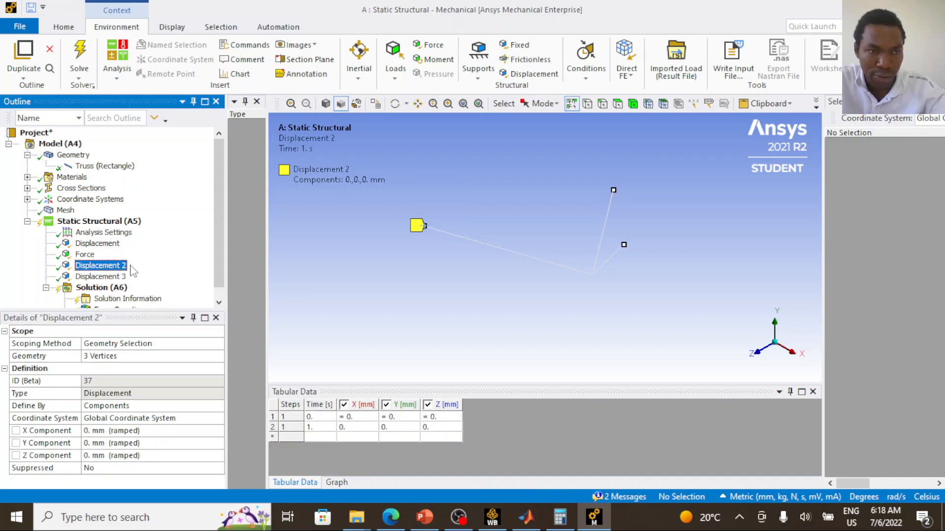
click(613, 191)
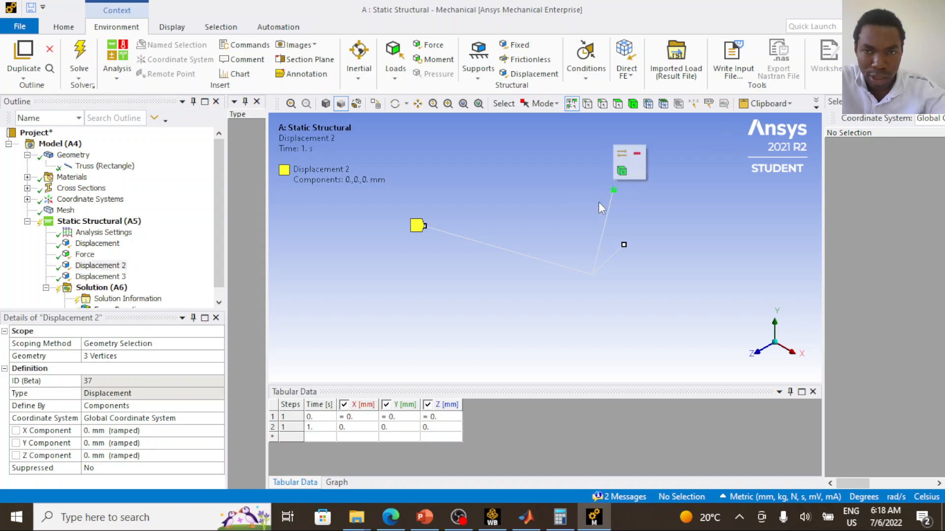
click(129, 358)
click(127, 357)
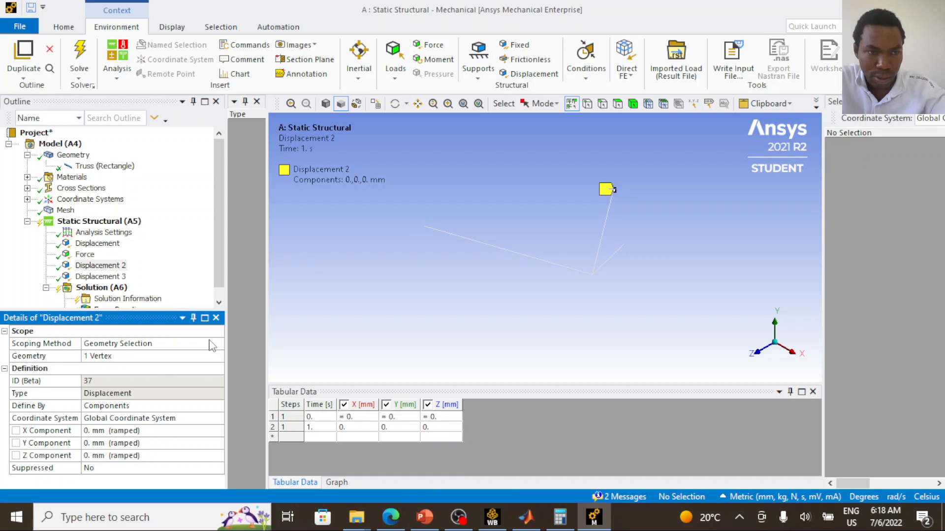
- Rescope Displacement 3 to only the support vertex at X 11000, Y 0, Z -8000 mm and check its X, Y and Z components
click(101, 277)
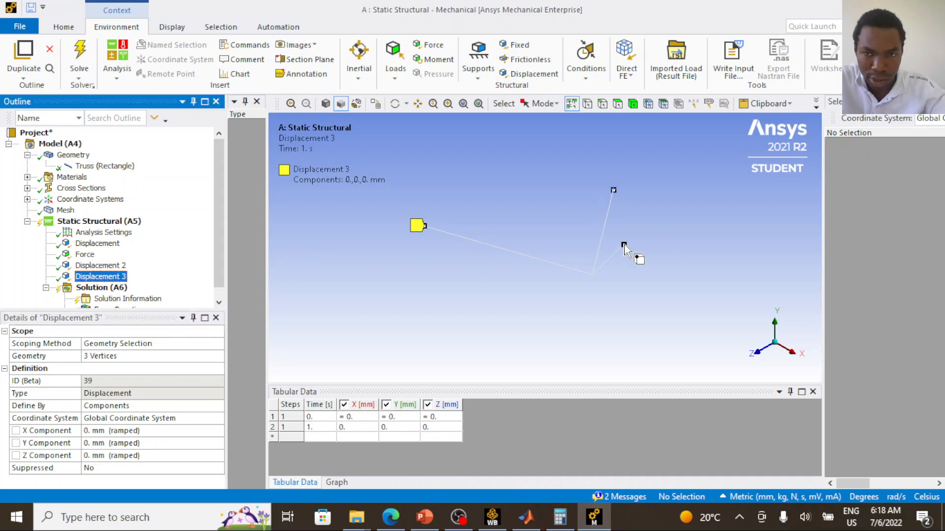
click(624, 245)
click(102, 277)
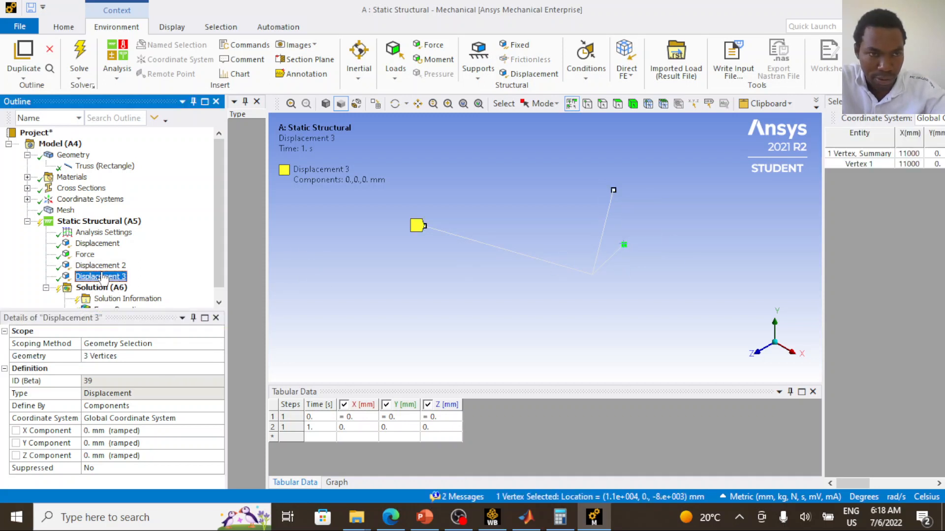
click(112, 357)
click(113, 356)
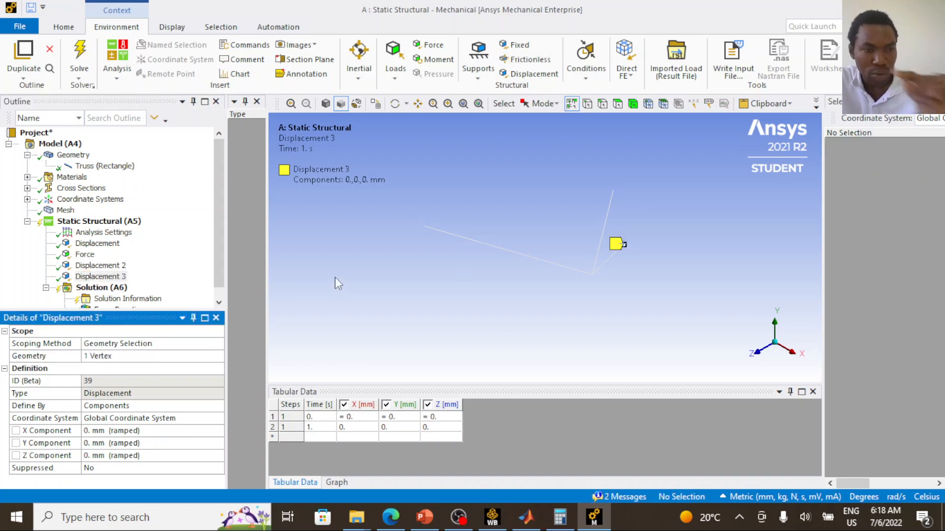
click(99, 433)
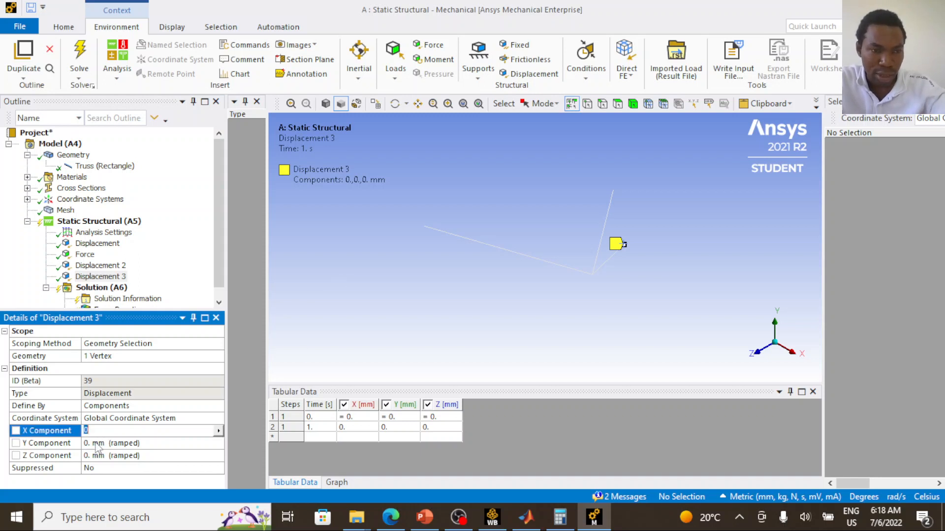
click(97, 444)
click(99, 455)
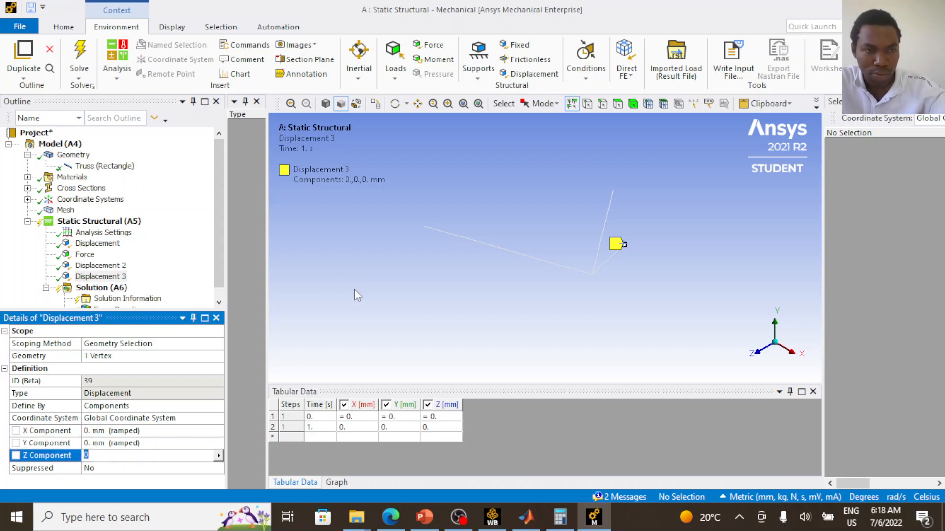
- Insert a Directional Deformation result under Solution
scroll(118, 300, down, 1)
click(120, 300)
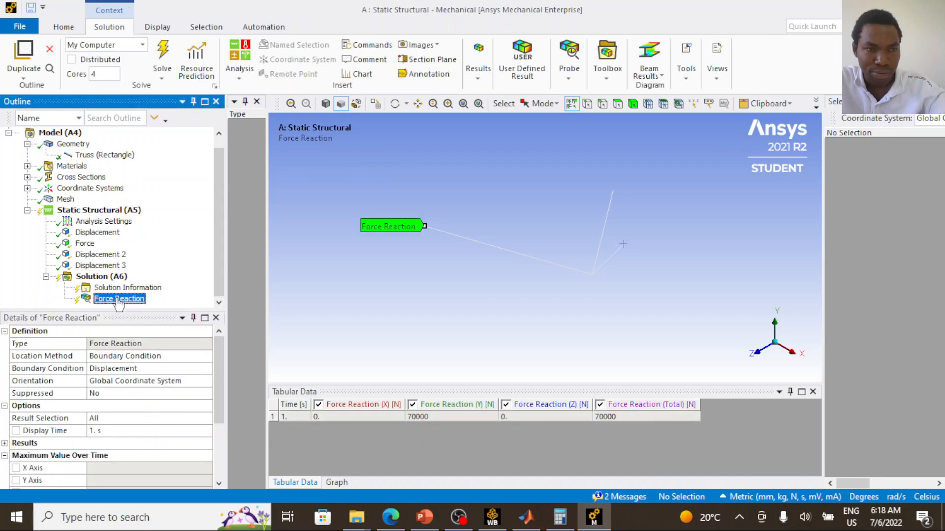
click(101, 276)
right_click(107, 277)
mouse_move(156, 286)
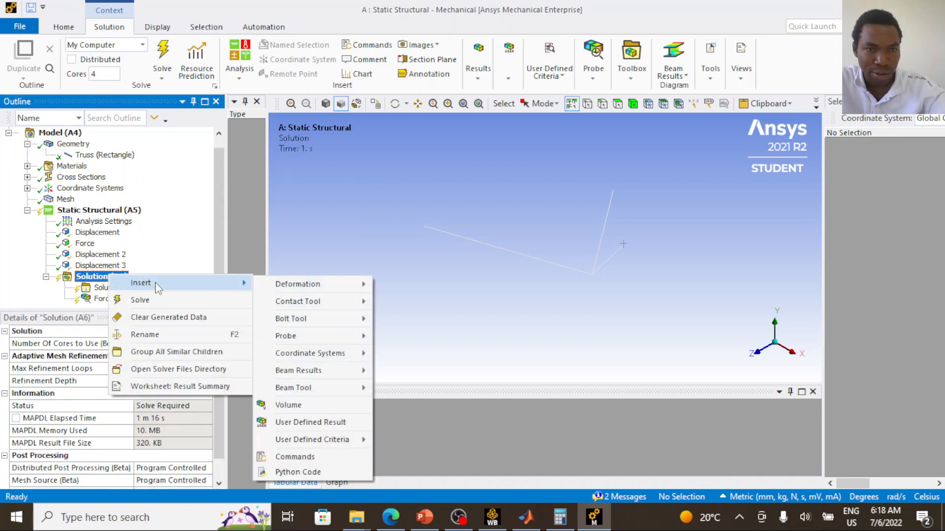
mouse_move(348, 290)
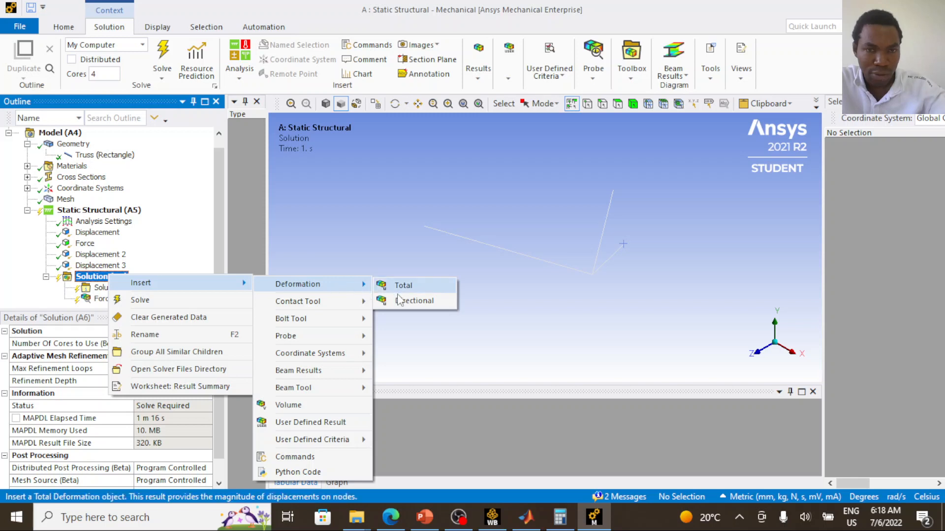
click(409, 304)
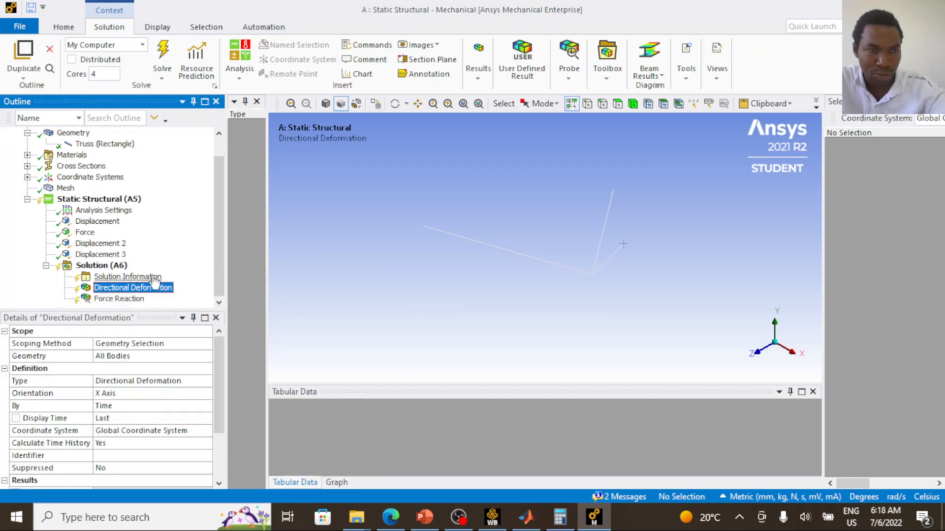
- Rename the Directional Deformation result as Directional Deformation_X
right_click(159, 288)
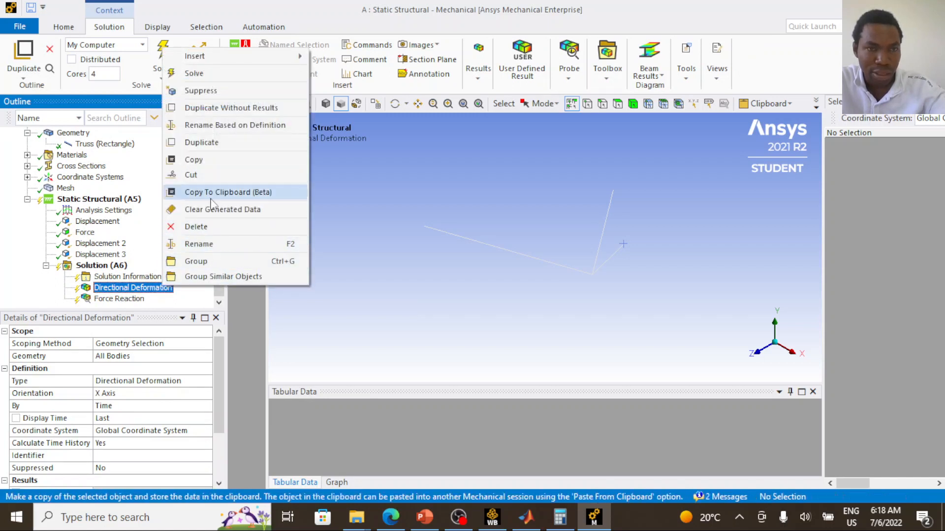
click(207, 244)
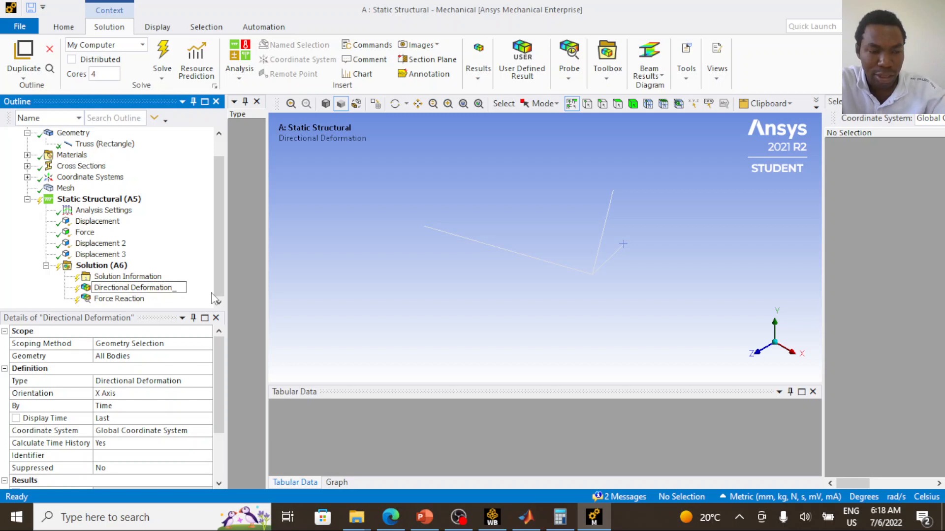
click(145, 299)
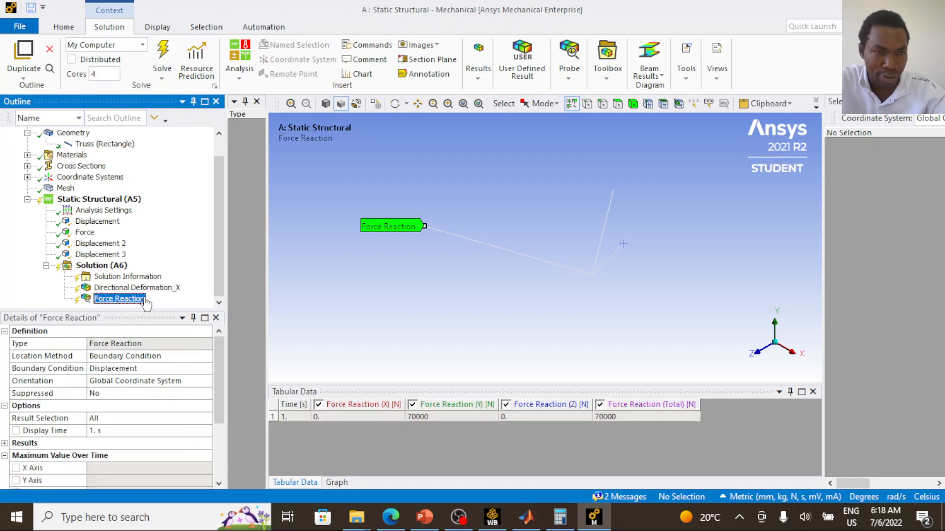
- Duplicate the Directional Deformation_X result and set the copy's orientation to Y Axis
click(153, 288)
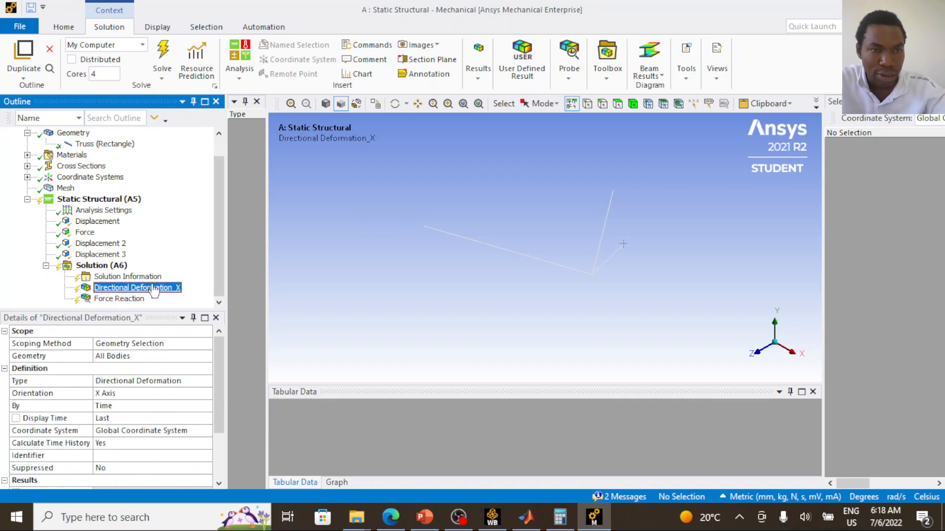
right_click(154, 289)
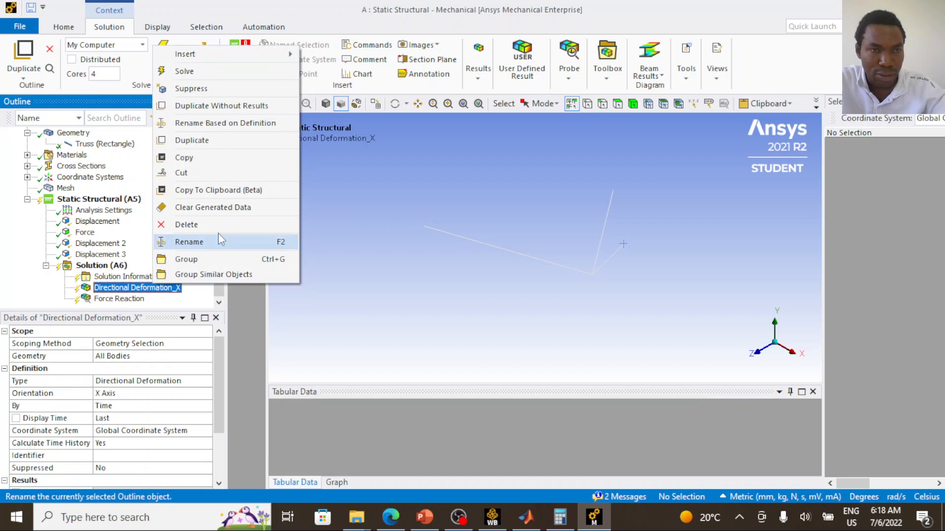
click(214, 140)
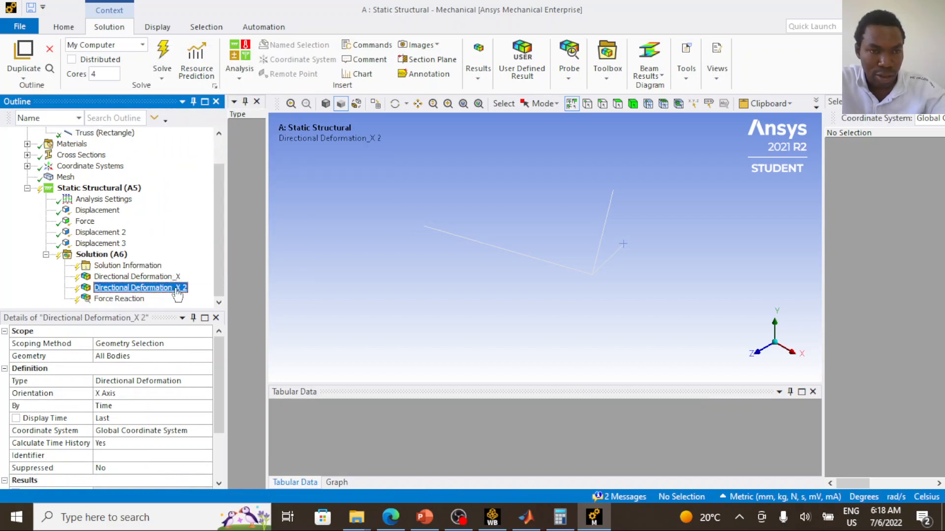
click(126, 356)
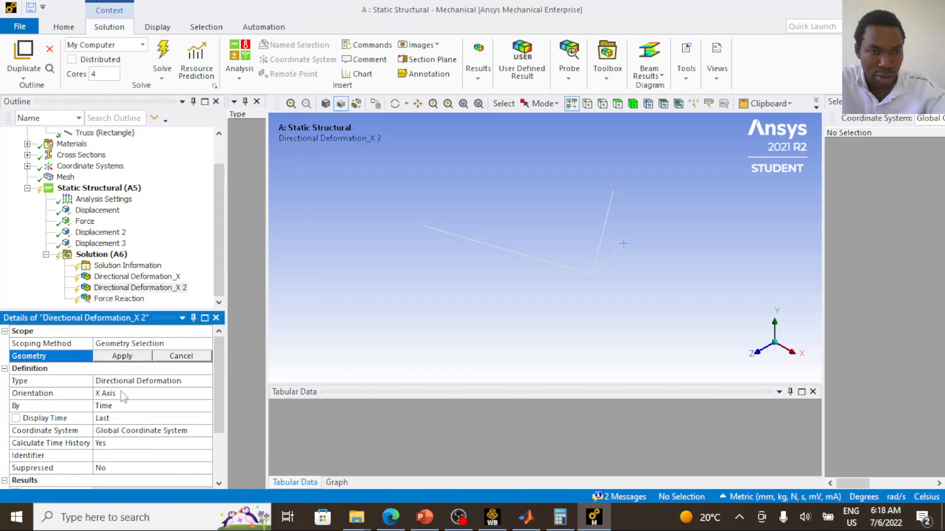
click(107, 393)
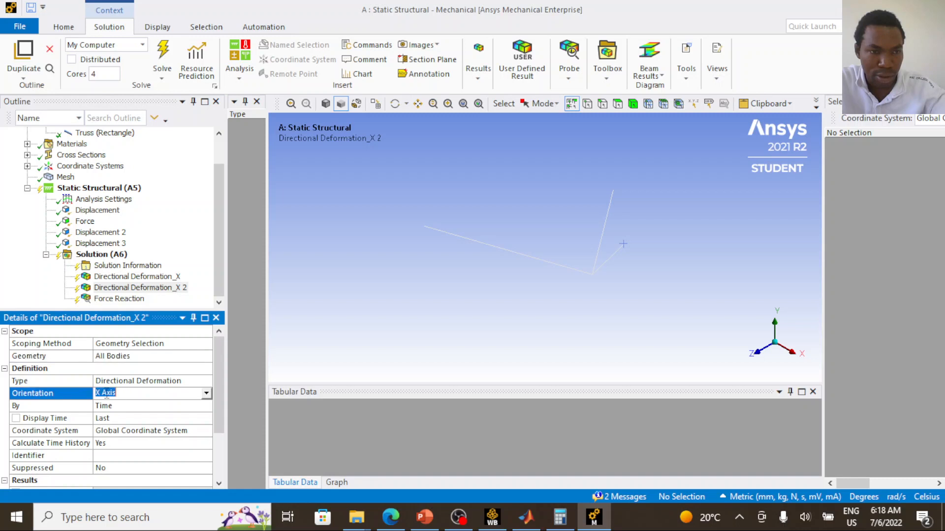
click(206, 394)
click(162, 412)
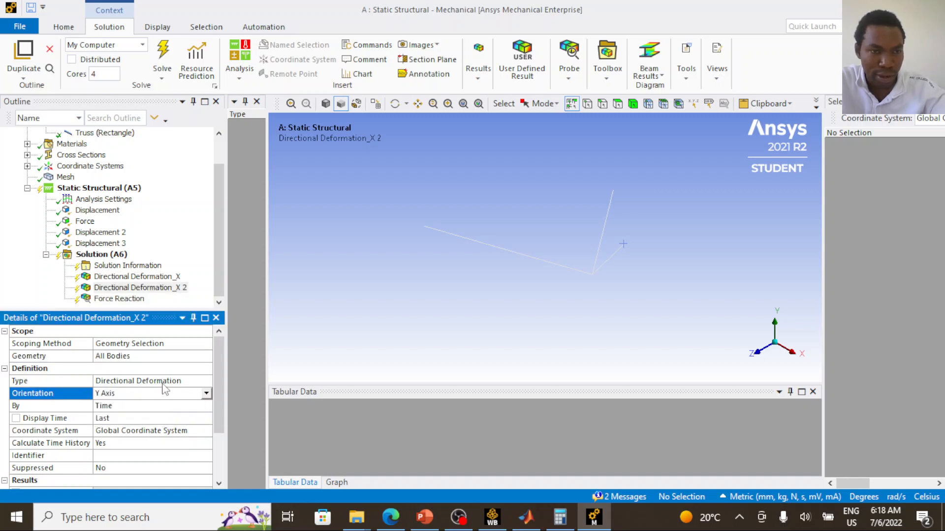
- Rename the Y Axis deformation result as Directional Deformation_Y
right_click(181, 288)
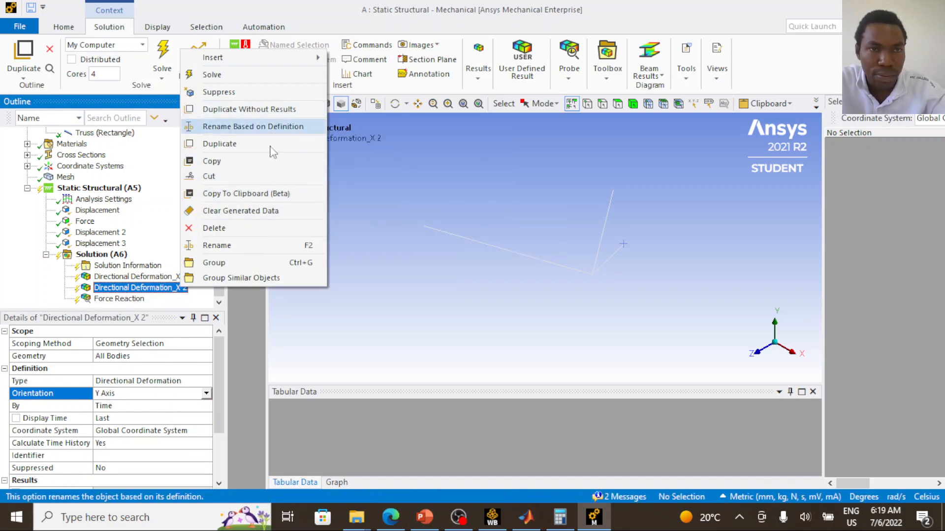
click(258, 246)
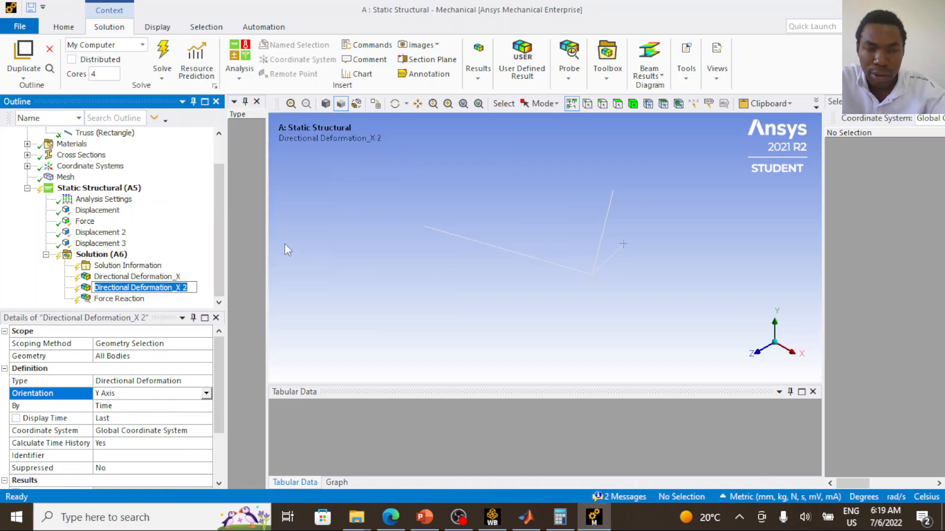
key(End)
key(BackSpace)
key(BackSpace)
key(BackSpace)
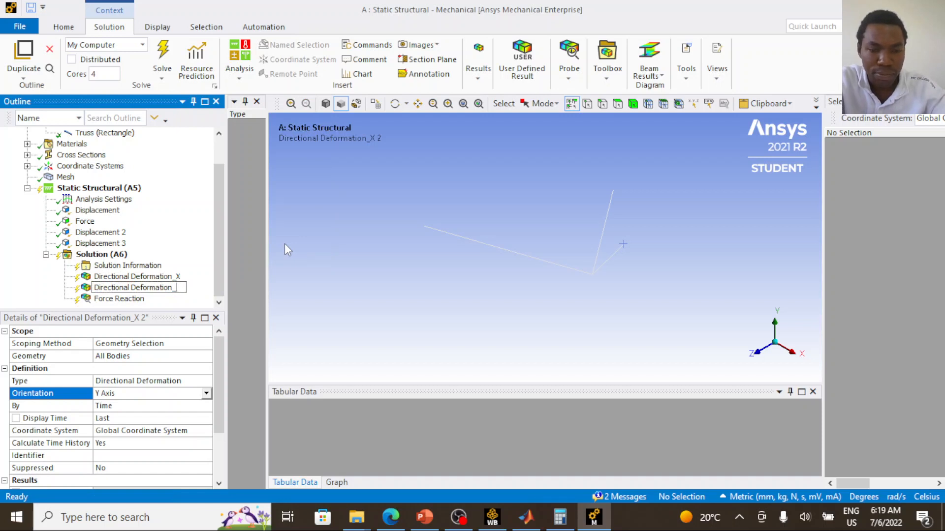
text(Y)
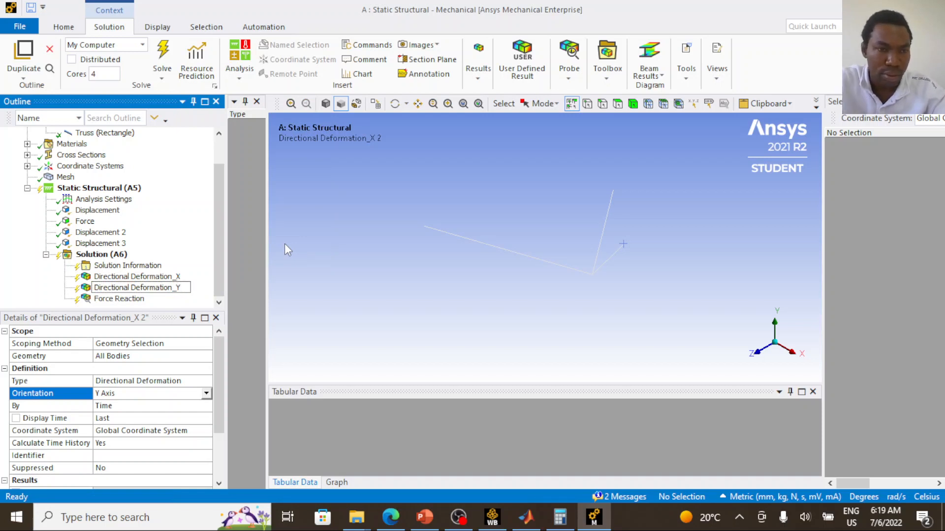
click(155, 277)
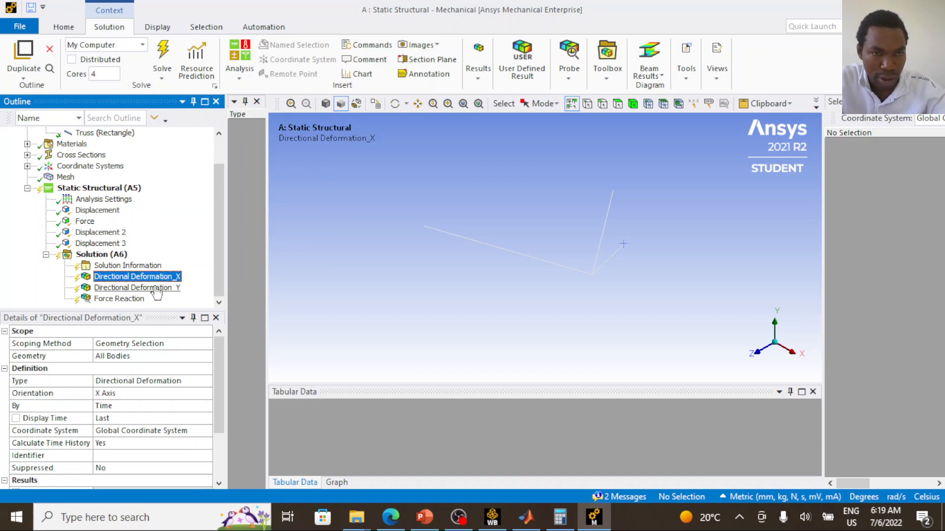
- Duplicate the Directional Deformation_Y result and set the copy's orientation to Z Axis
right_click(155, 293)
click(226, 140)
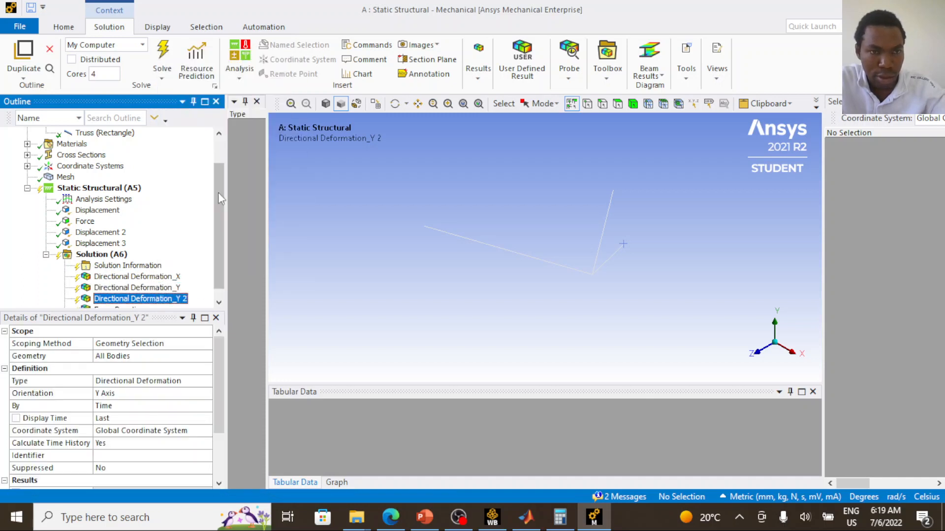
click(145, 394)
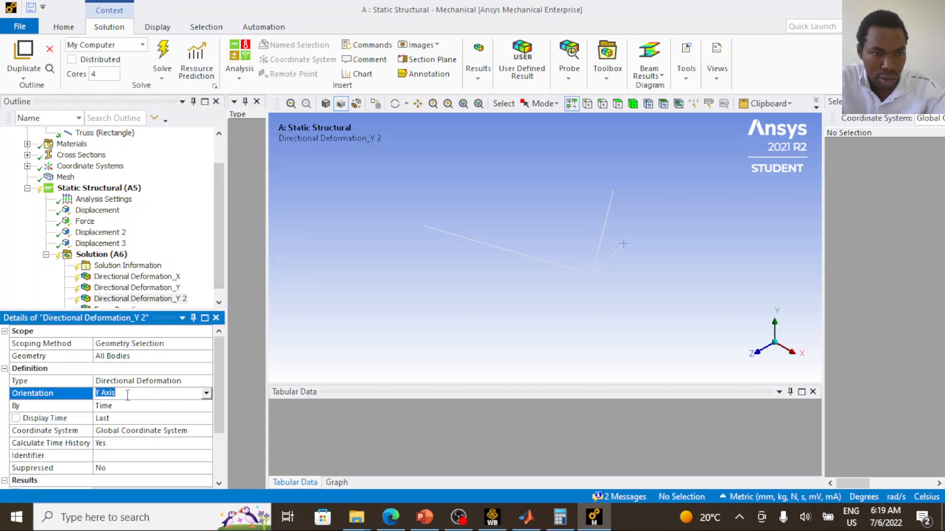
click(206, 394)
click(178, 422)
- Rename the Z Axis deformation result as Directional Deformation_Z
click(180, 301)
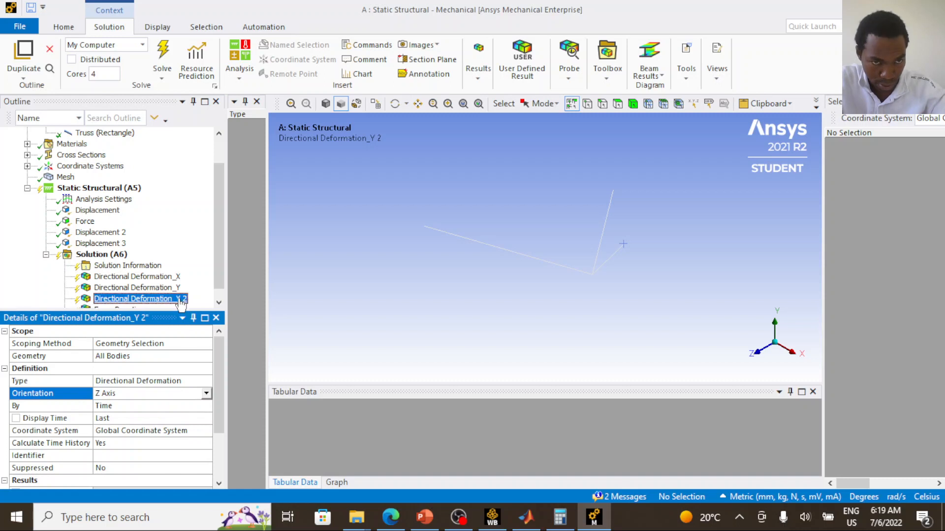
right_click(180, 301)
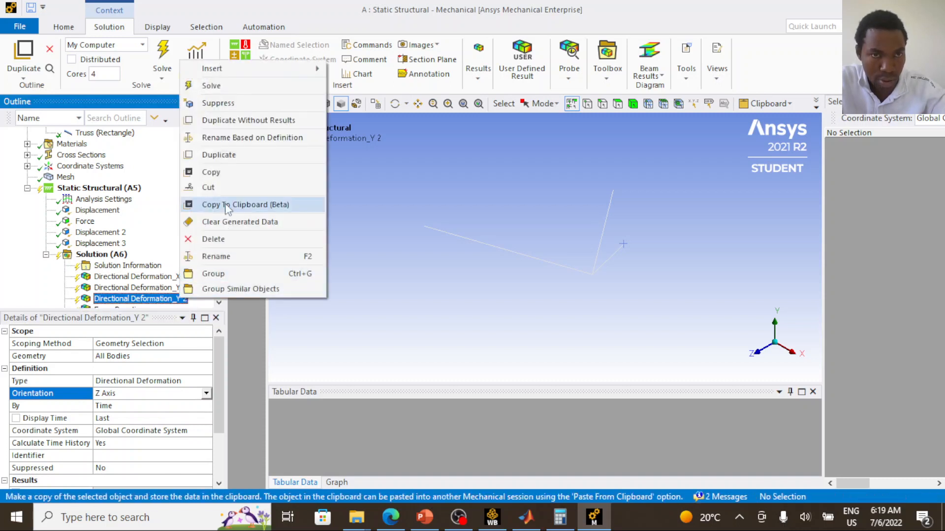
click(224, 256)
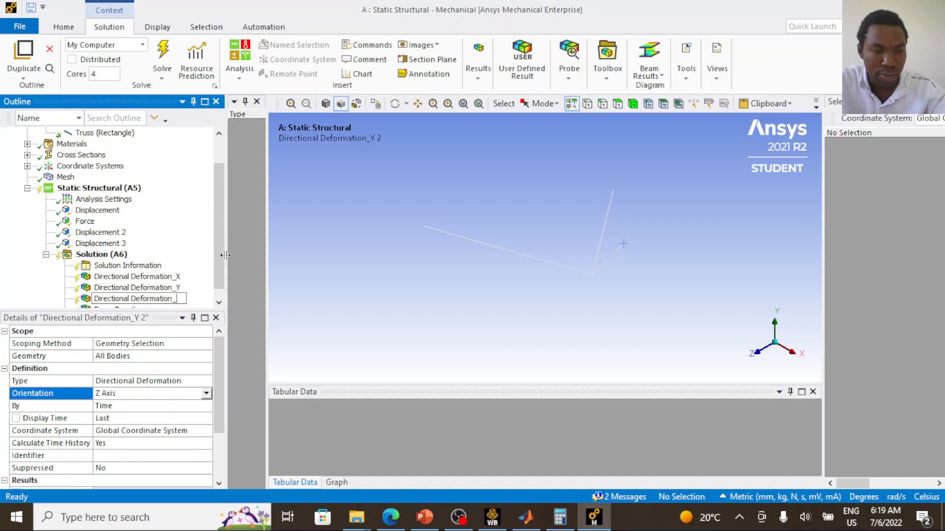
text(Z)
click(148, 277)
scroll(167, 254, down, 1)
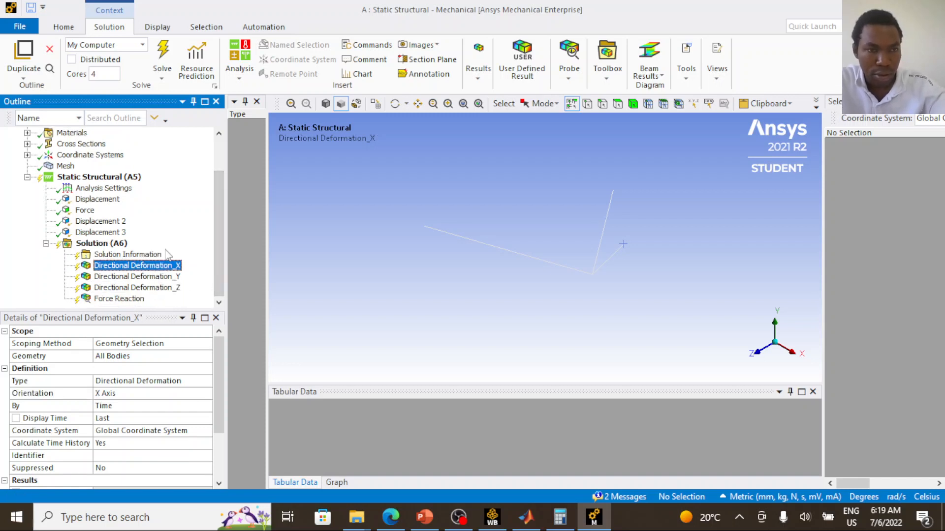
click(161, 290)
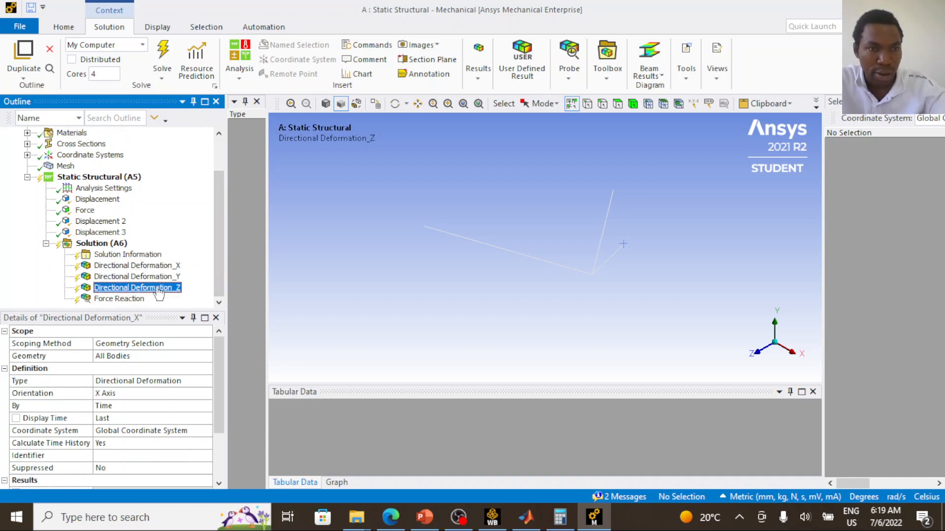
- Insert an Axial Force beam result under Solution for all line bodies
right_click(111, 246)
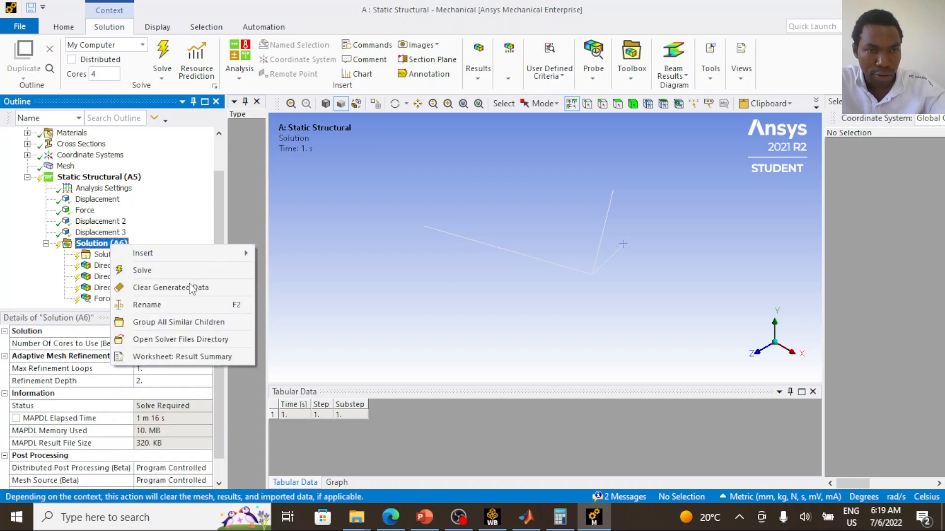
mouse_move(241, 253)
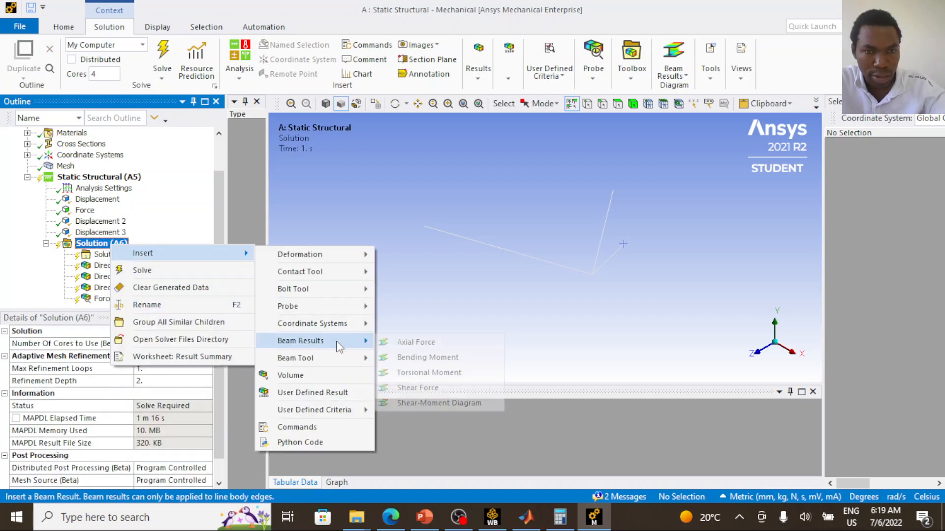
mouse_move(339, 340)
click(414, 342)
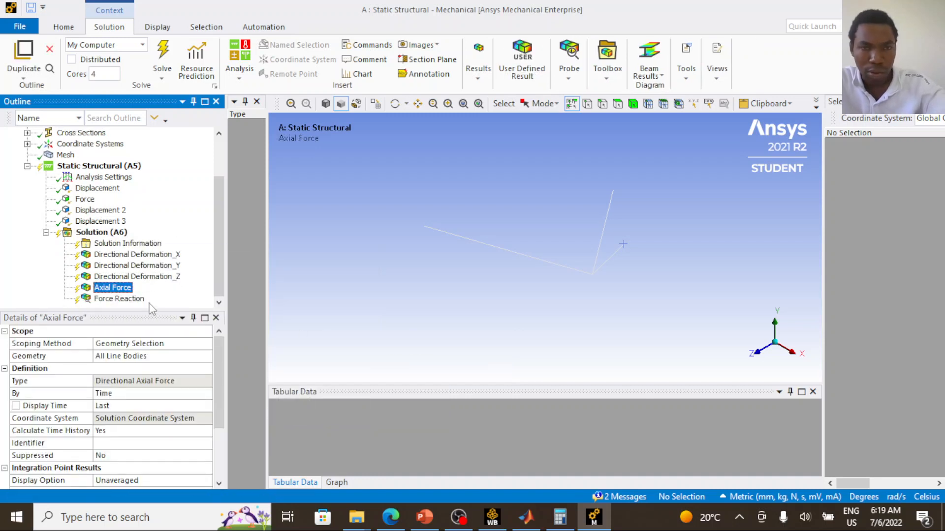
- Duplicate the Force Reaction probe twice so that there is one probe for each of the three supports
click(127, 300)
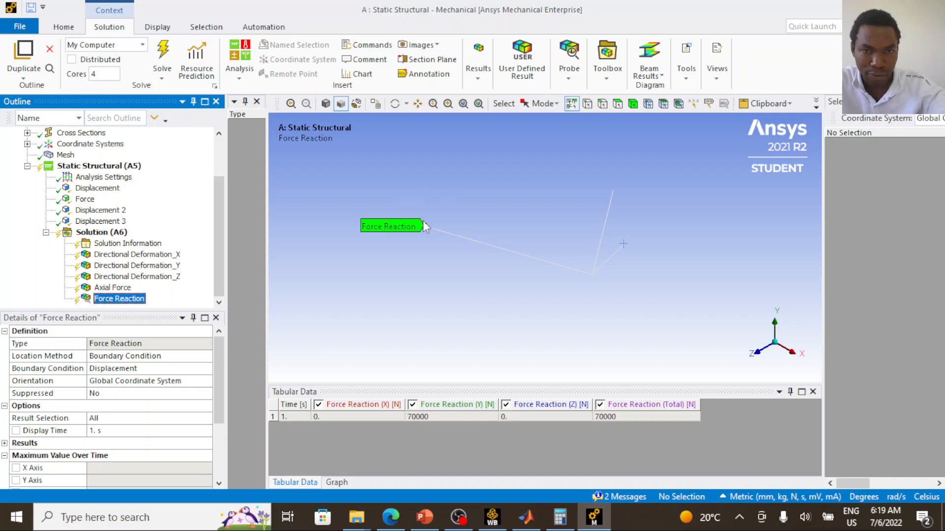
right_click(130, 301)
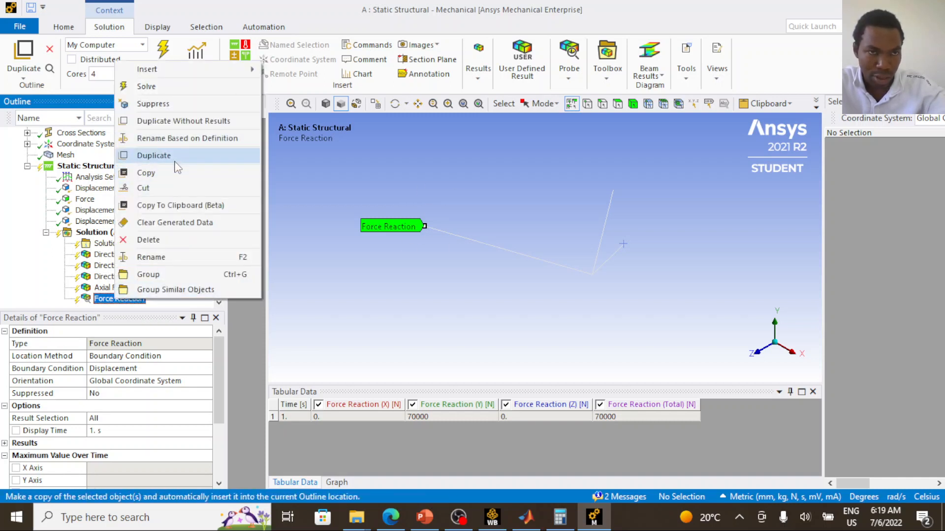
click(173, 156)
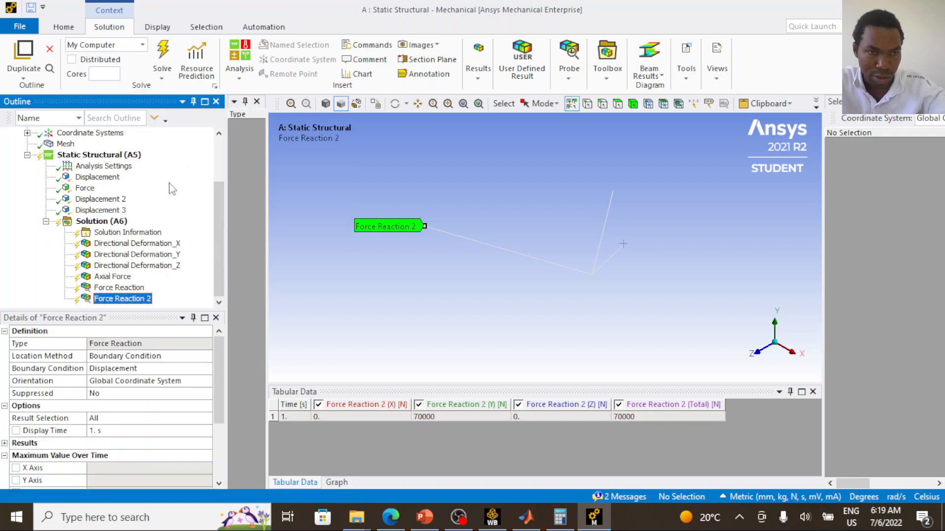
right_click(125, 299)
click(194, 157)
- Set the boundary condition of Force Reaction 2 to Displacement 2
click(143, 288)
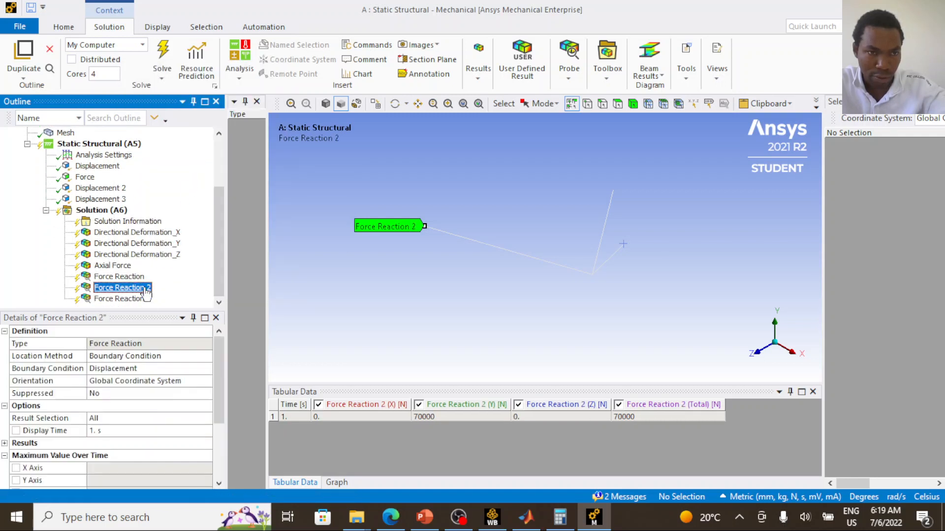
click(149, 368)
click(206, 369)
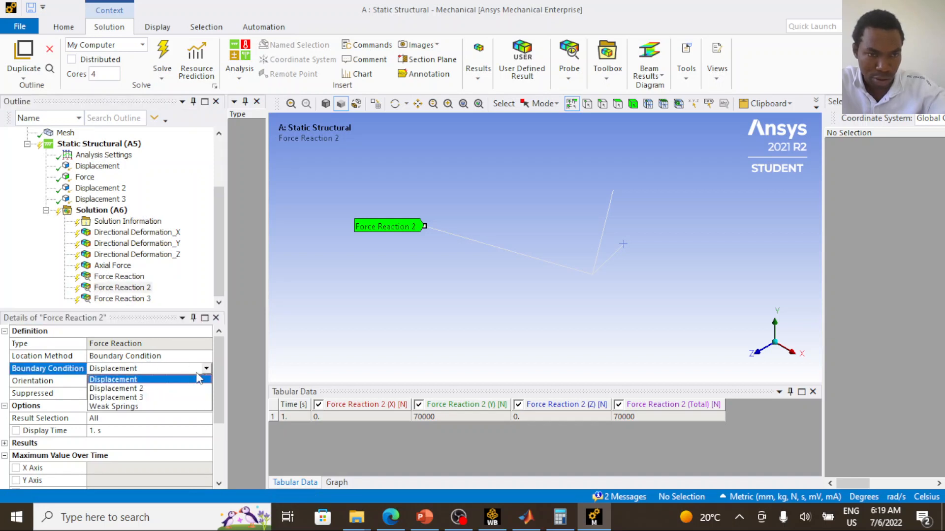
click(170, 389)
- Set the boundary condition of Force Reaction 3 to Displacement 3 and solve the analysis
click(122, 299)
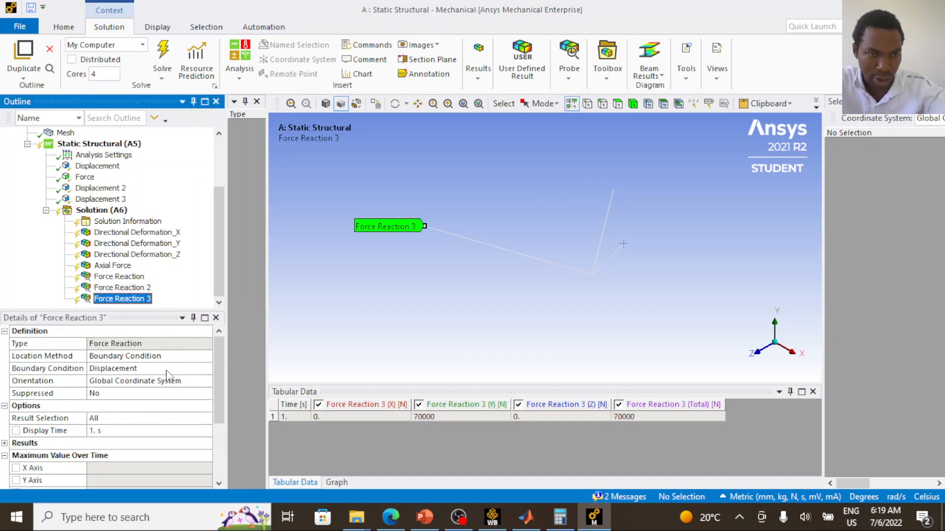
click(168, 369)
click(205, 369)
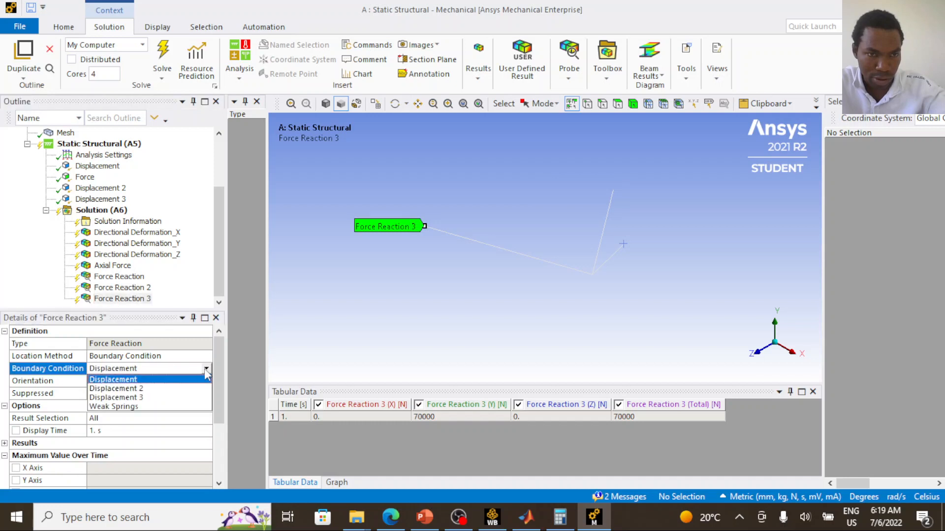
click(178, 403)
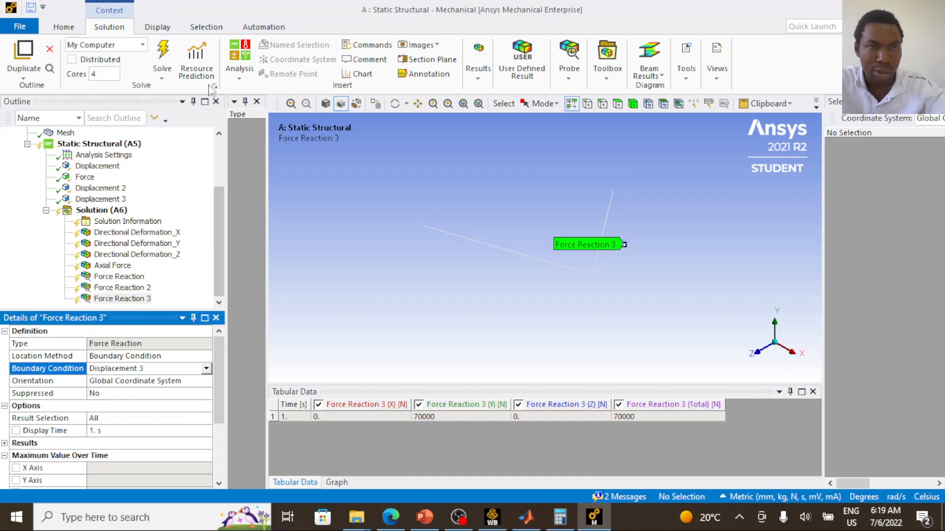
click(162, 55)
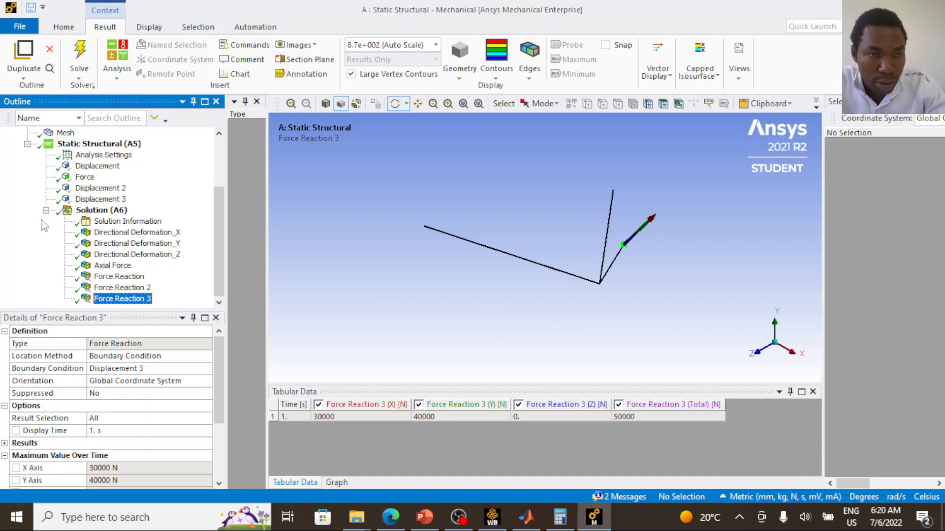
- Display the Directional Deformation_X result together with its animation graph
click(132, 236)
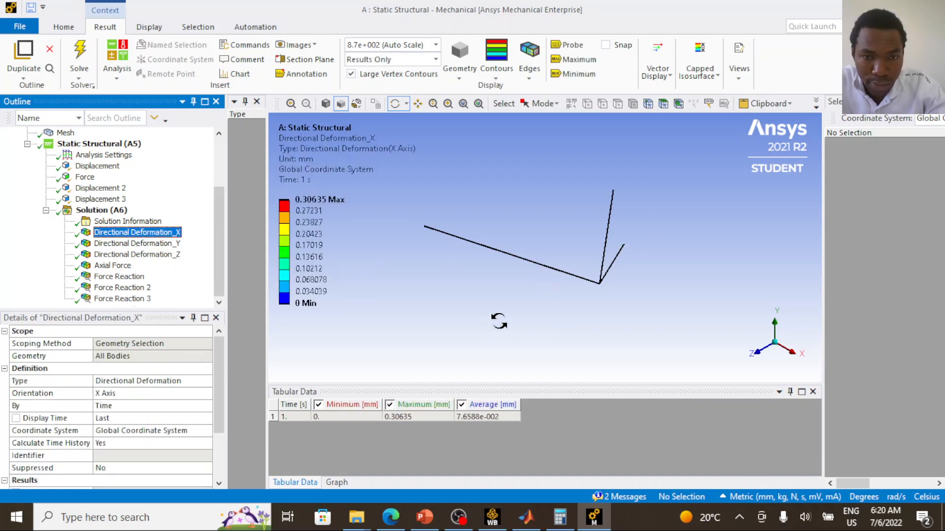
click(336, 483)
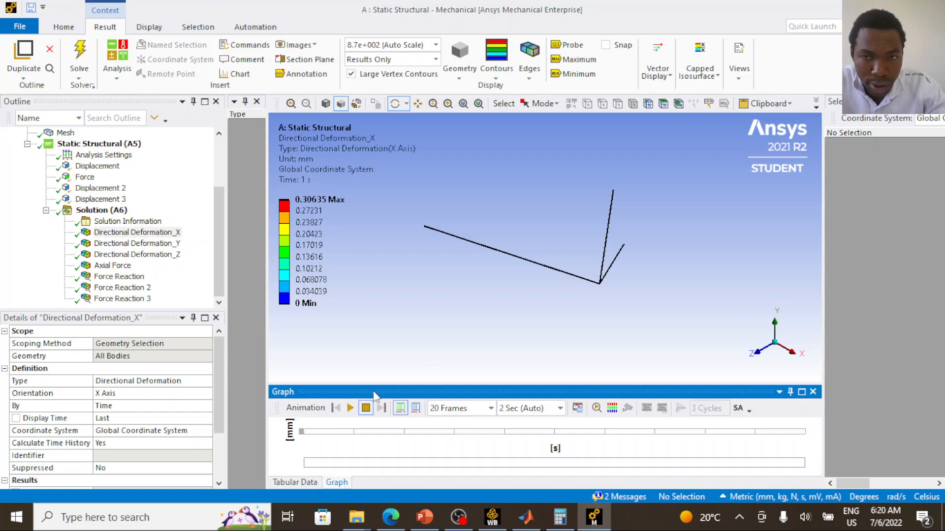
scroll(592, 288, up, 3)
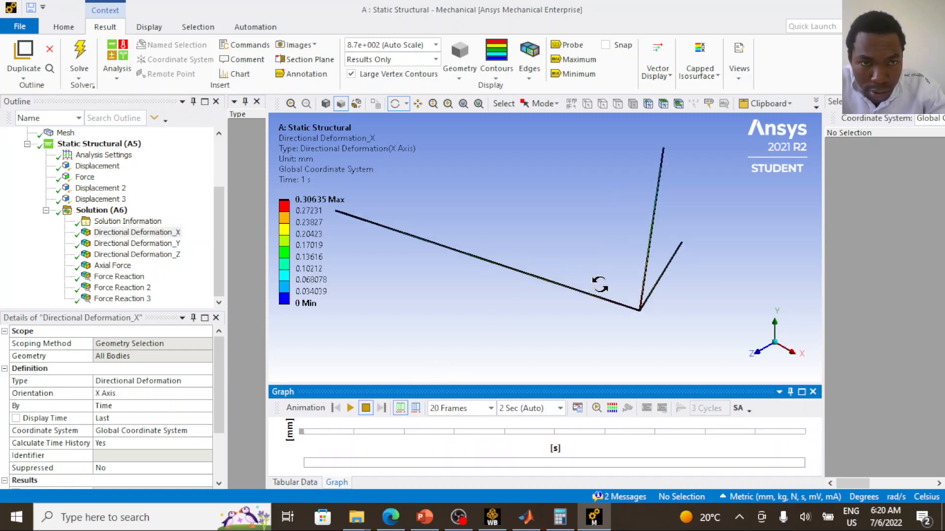
scroll(598, 288, down, 1)
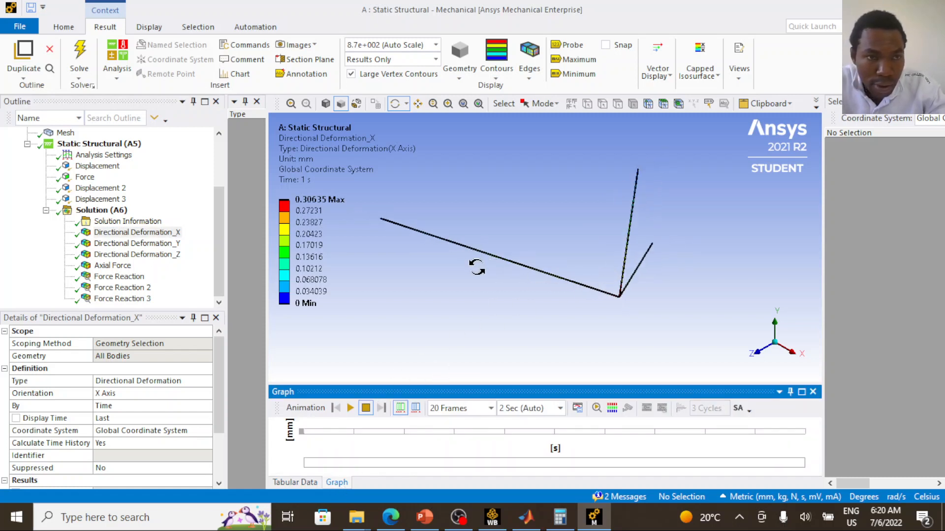
- Probe the X deformation with Snap enabled at the shared joint and the three outer member ends, and play the deformation animation
click(568, 45)
click(606, 45)
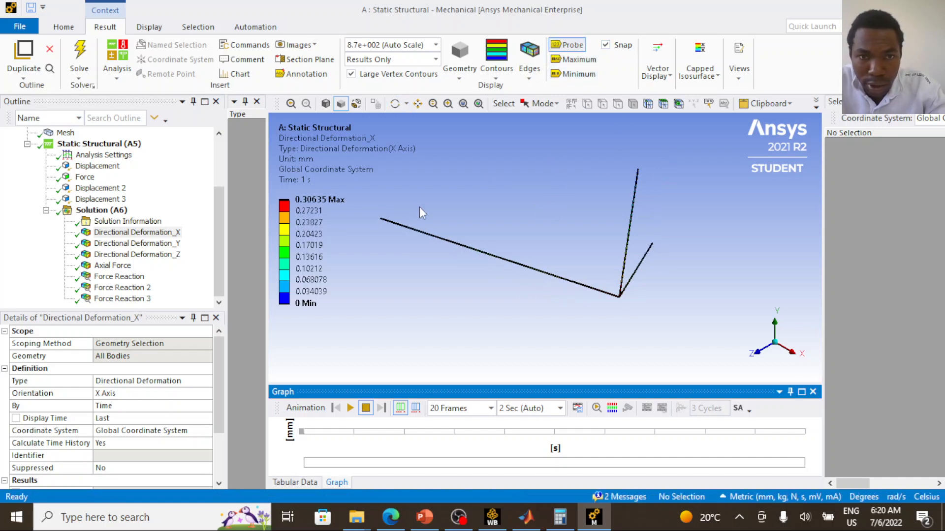
click(618, 298)
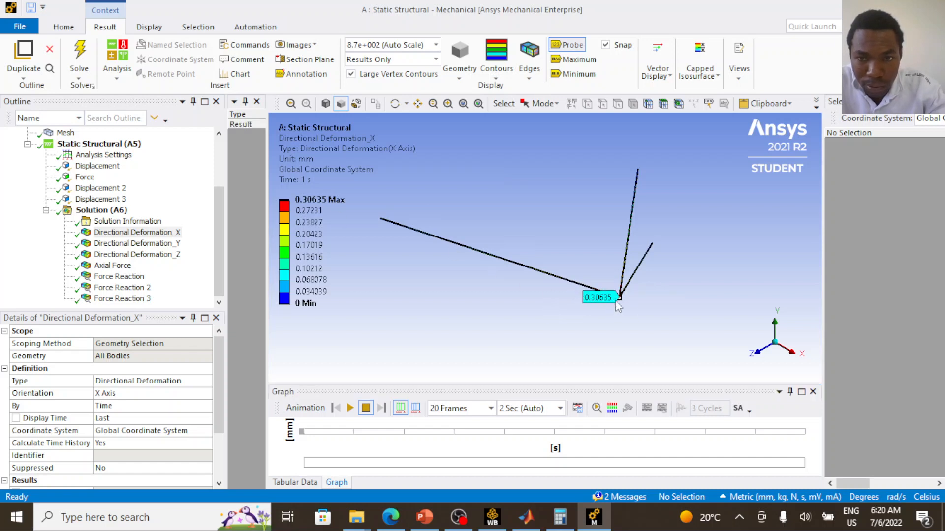
click(381, 218)
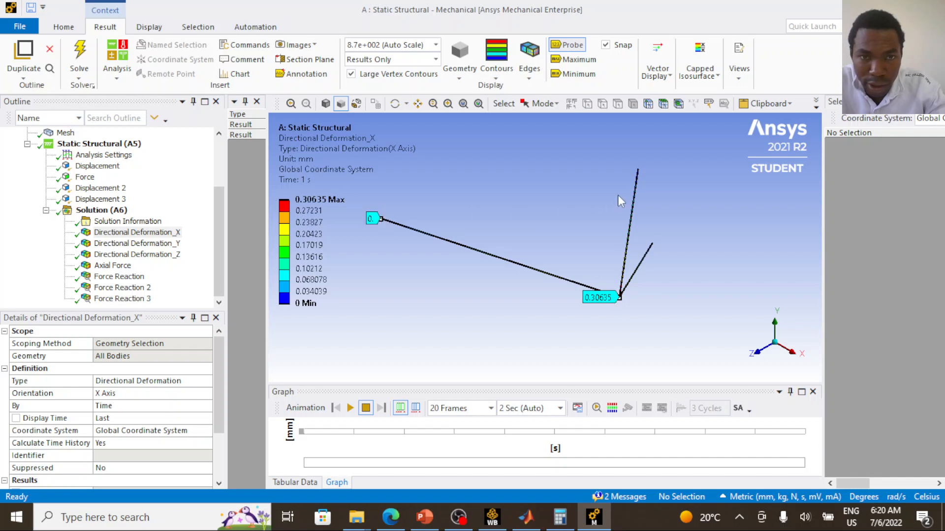
click(638, 171)
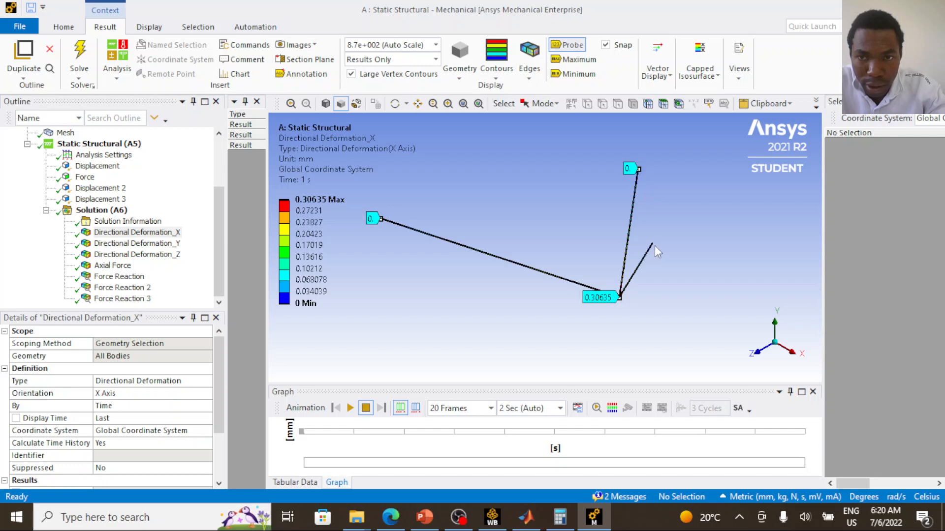
click(653, 245)
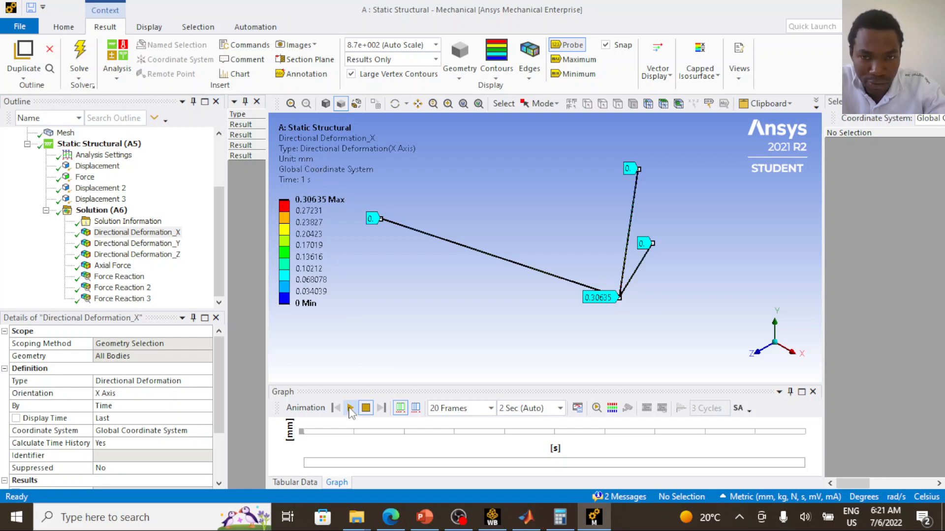
click(350, 408)
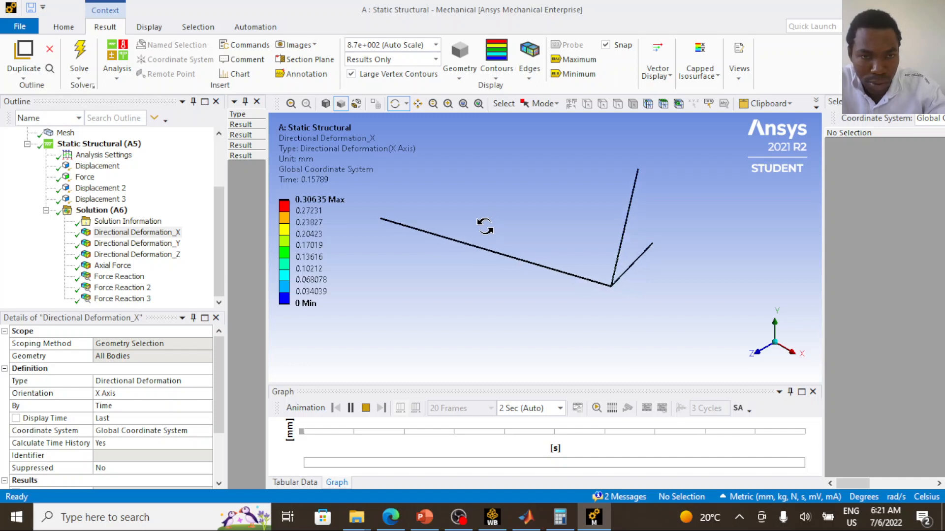
click(366, 408)
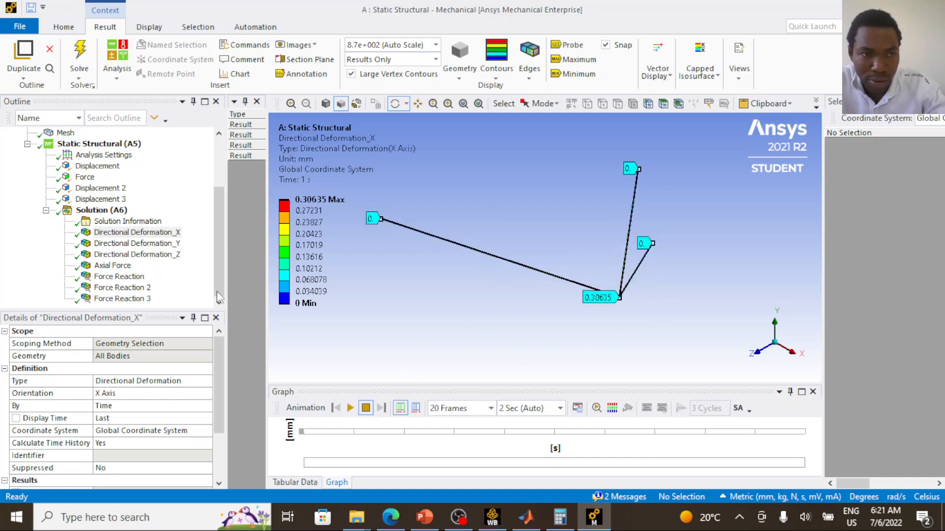
- Display the Directional Deformation_Y result and probe it at the shared joint and the three outer member ends
click(165, 243)
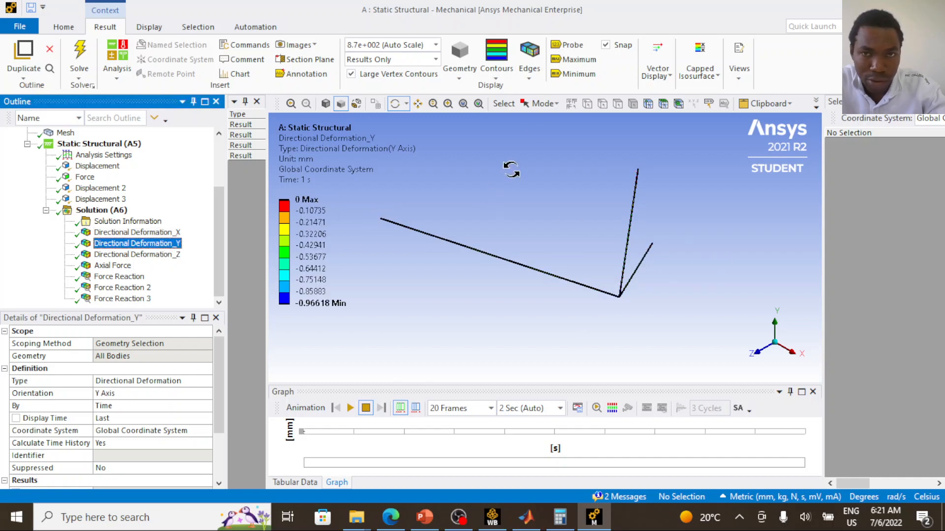
click(570, 45)
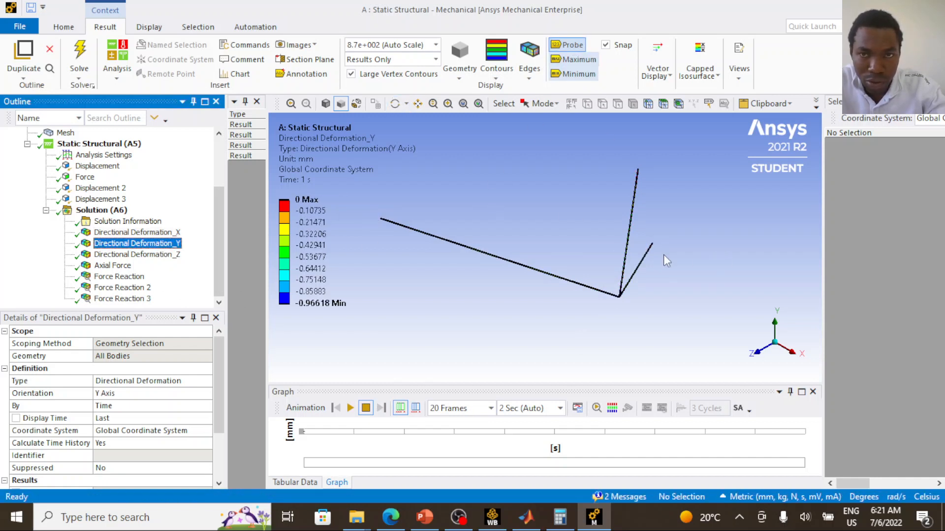
click(619, 297)
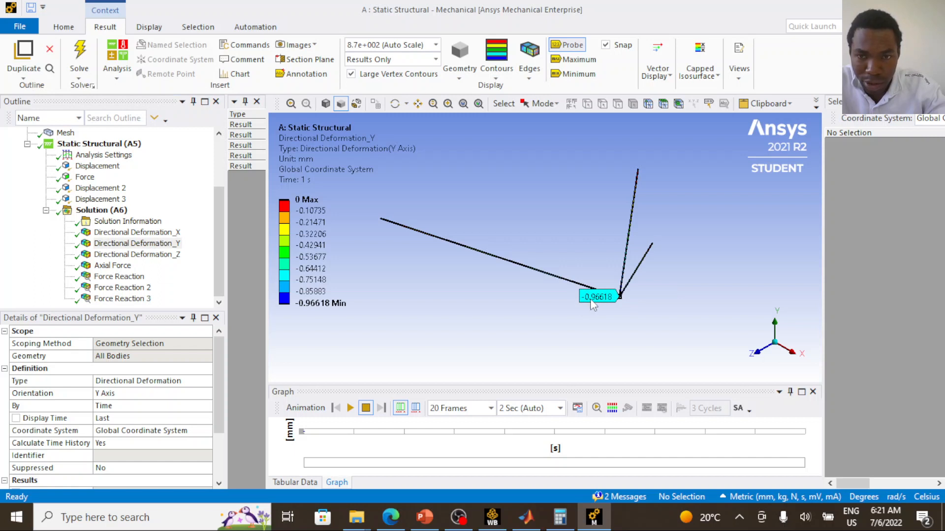
click(652, 246)
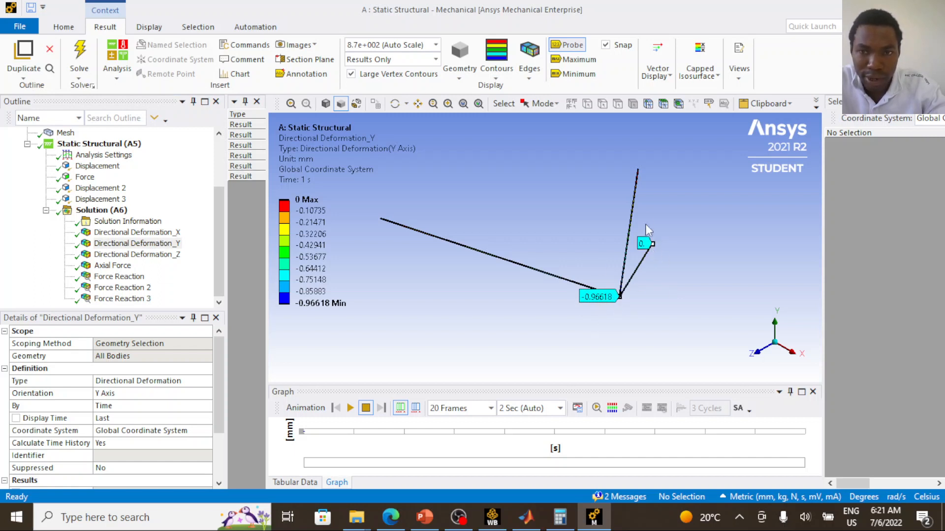
click(638, 170)
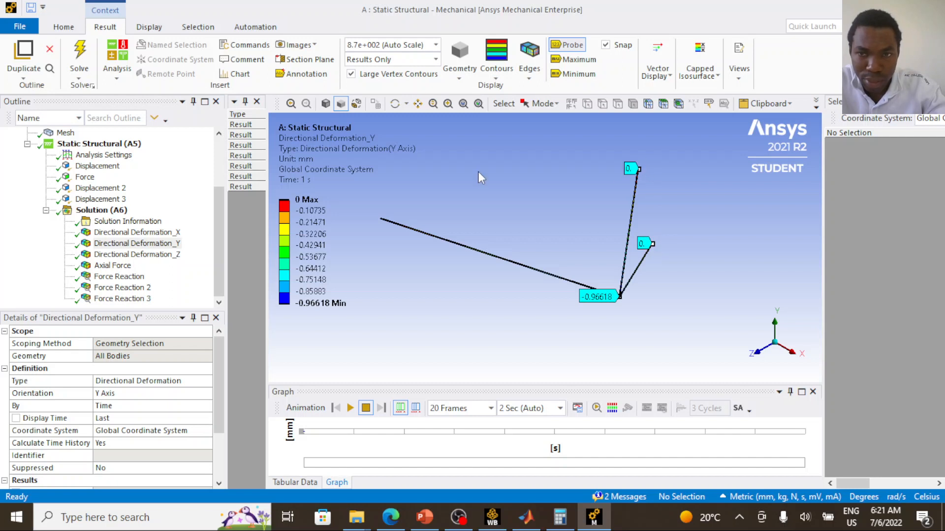
click(383, 220)
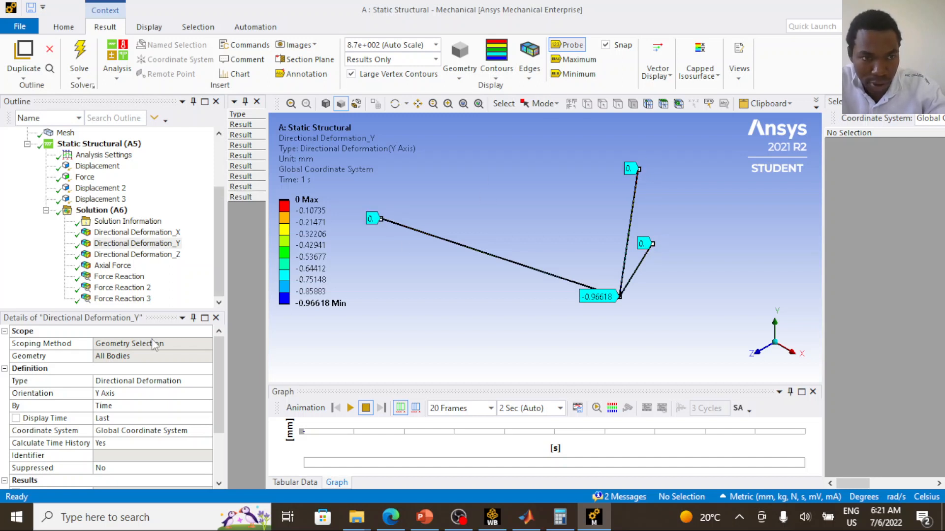
- Display the Directional Deformation_Z result and probe it at the shared joint and the three outer member ends
click(158, 255)
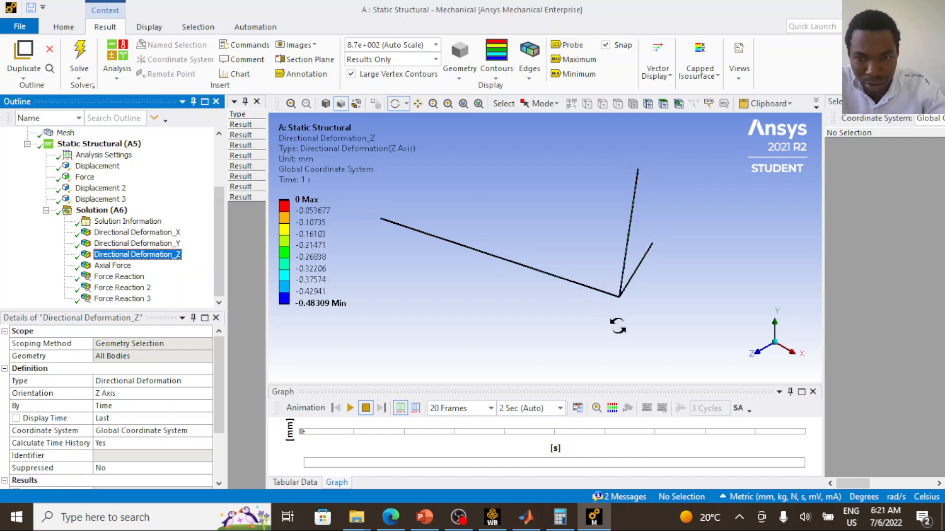
click(575, 46)
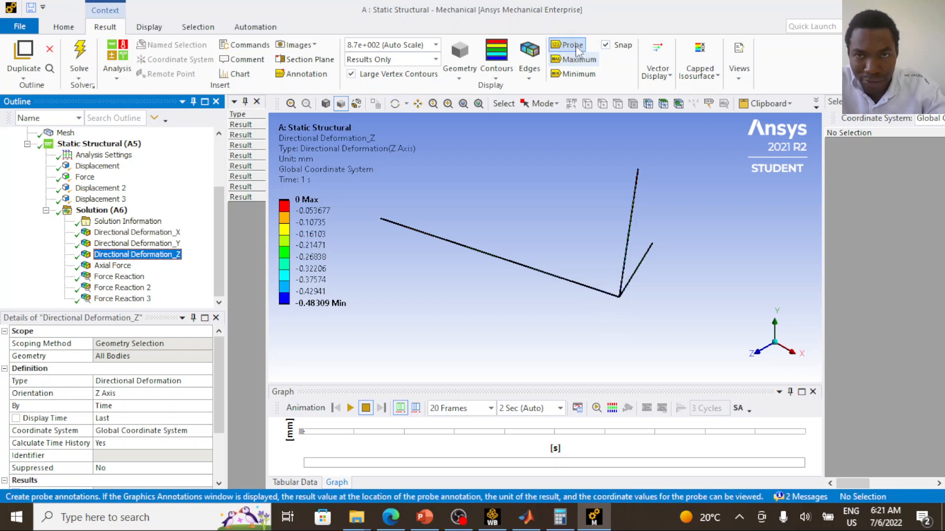
click(620, 297)
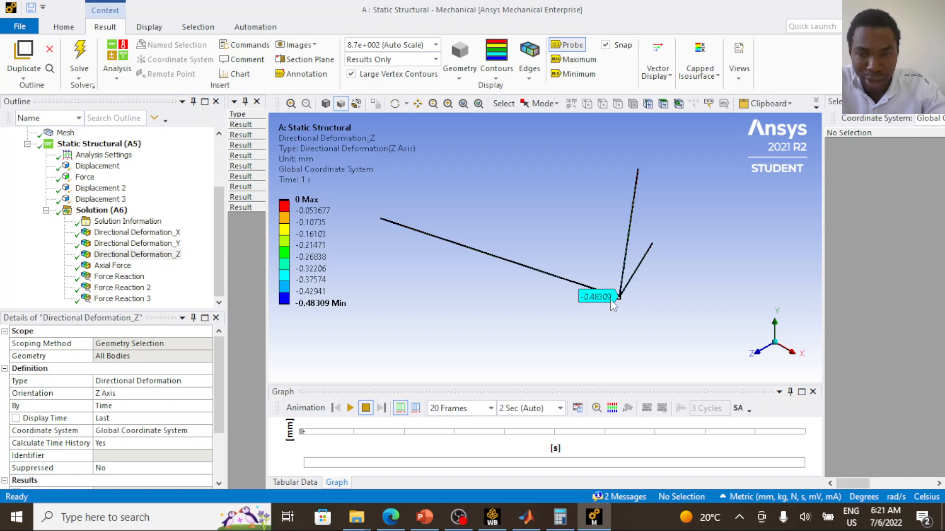
click(652, 243)
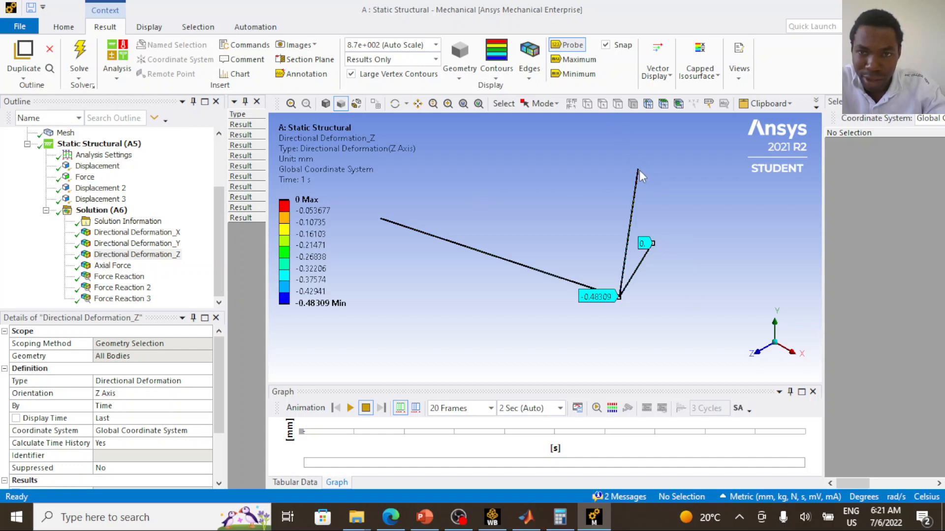
click(382, 220)
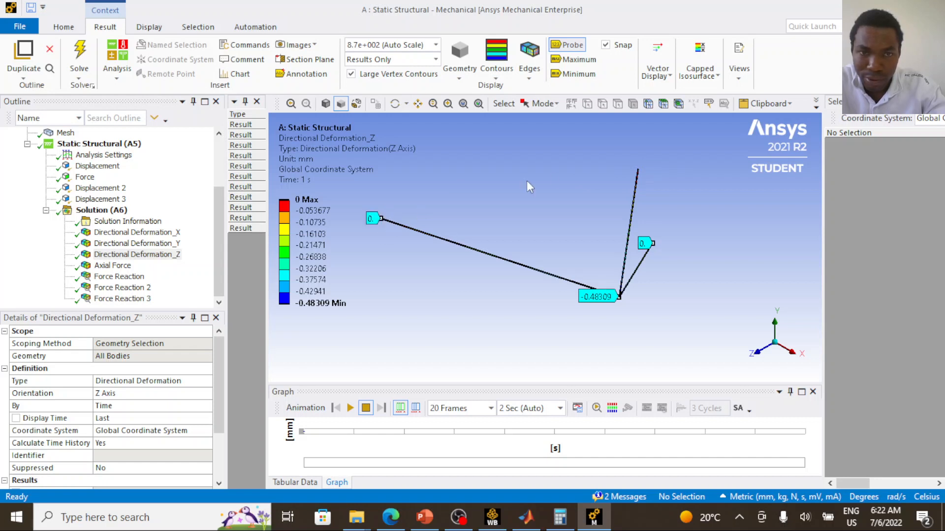
click(637, 171)
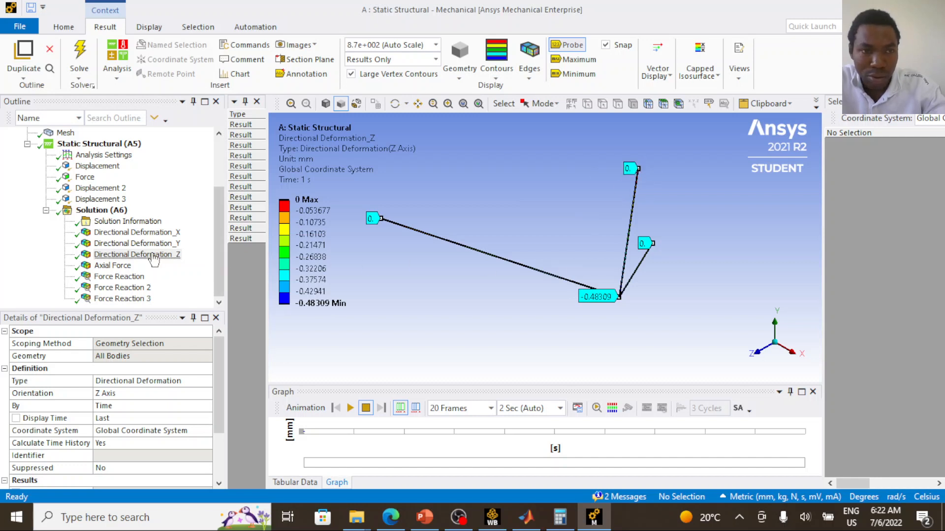
- Review the probed X, Y and Z directional deformation results one after another
click(170, 255)
click(166, 232)
click(168, 244)
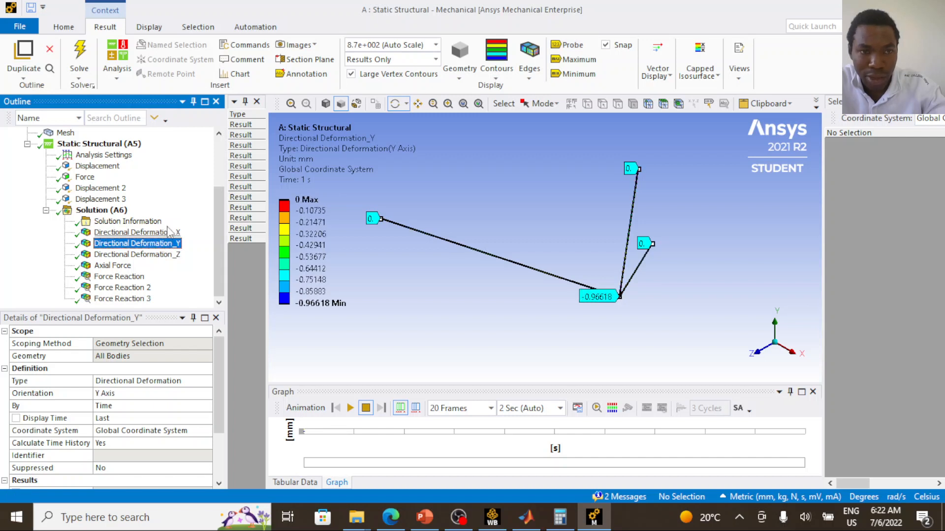
click(170, 255)
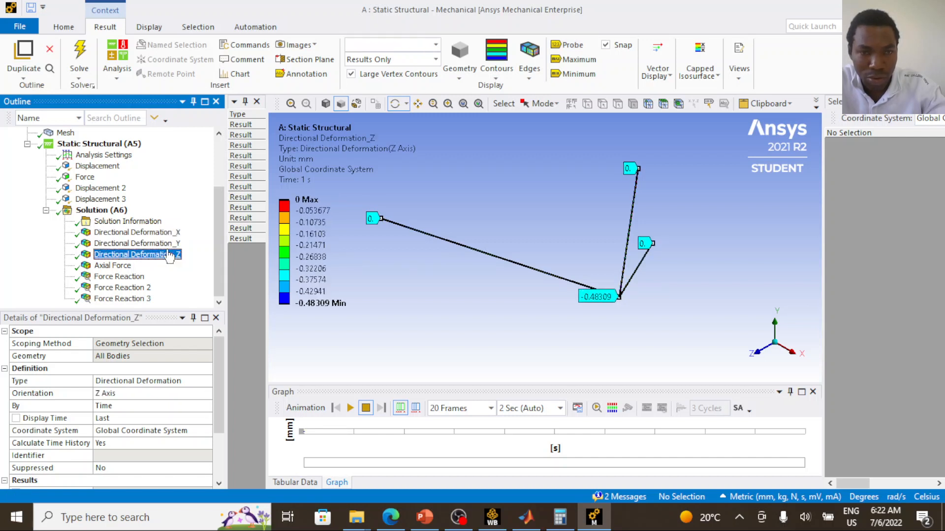
- Display the Axial Force result and probe it along each of the three truss members with Snap disabled
click(114, 266)
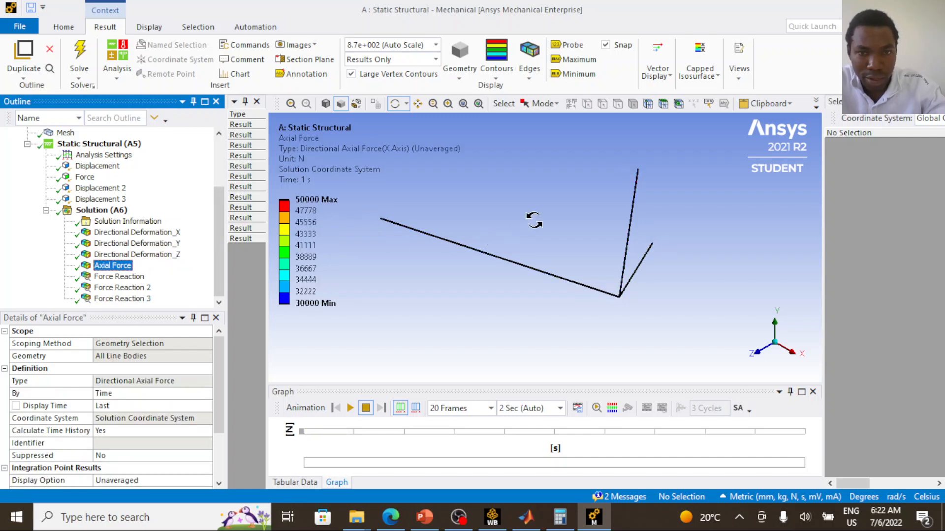
click(571, 45)
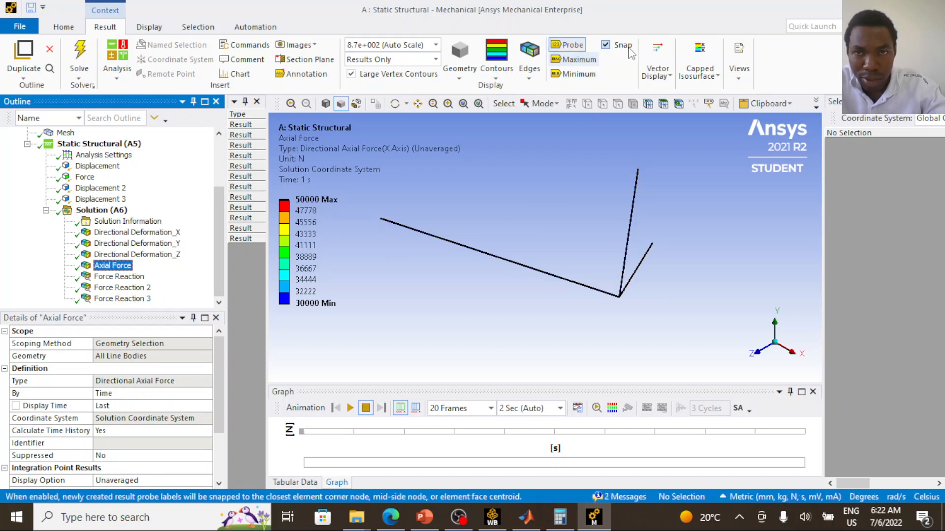
click(608, 45)
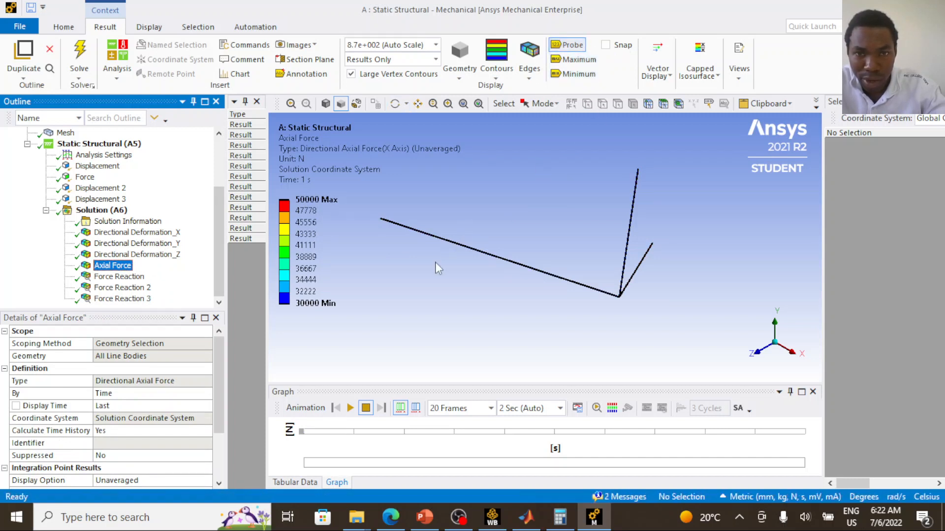
click(491, 256)
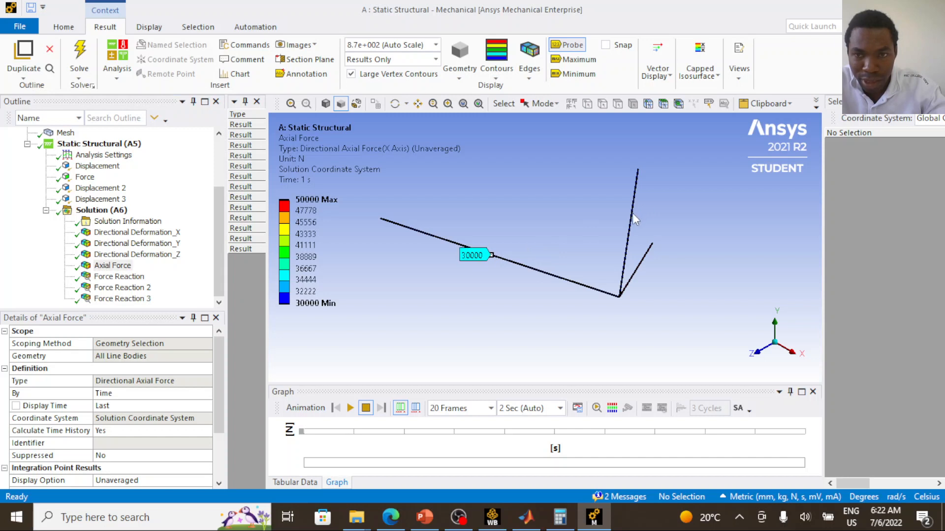
click(630, 226)
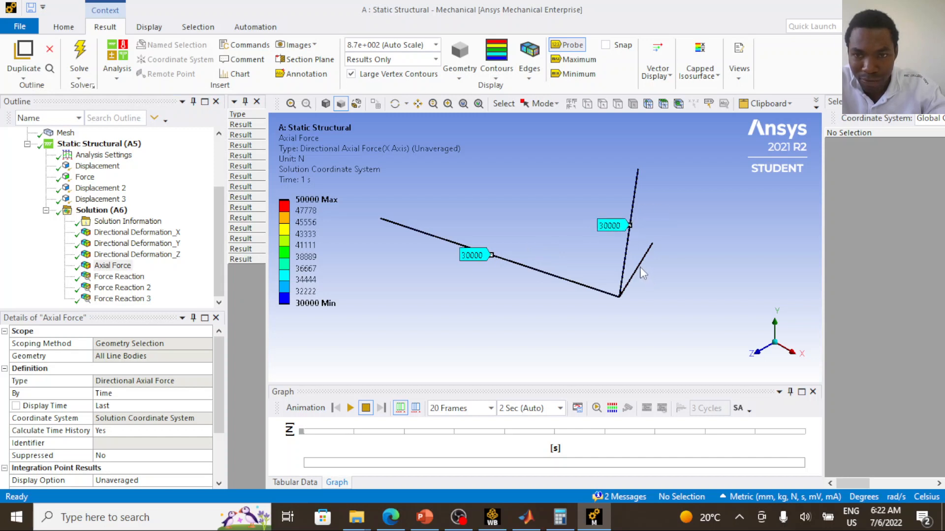
click(637, 269)
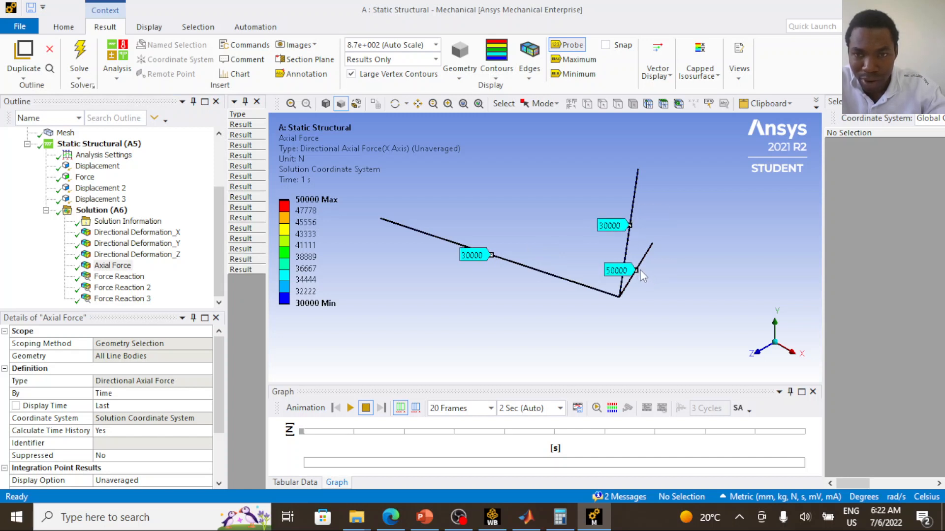
scroll(616, 269, up, 2)
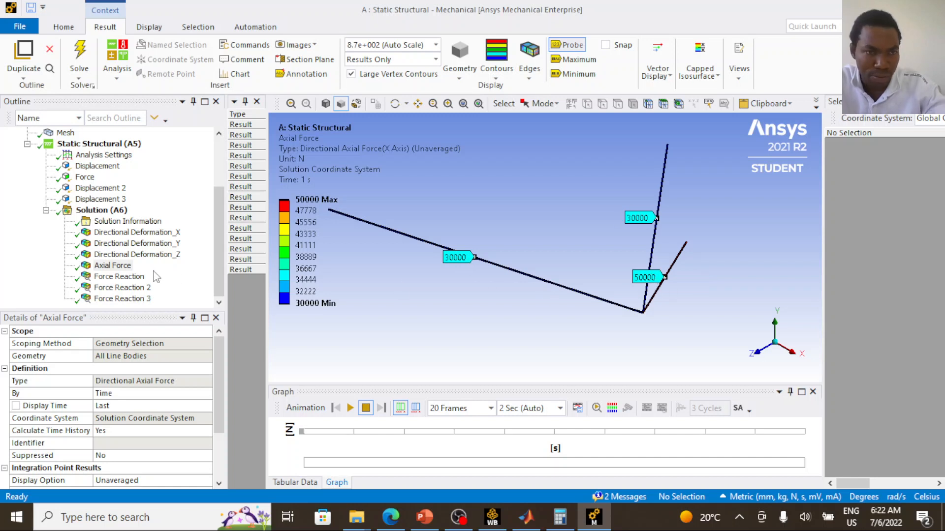
- Display Force Reaction with its tabular data and examine the X, Y, Z and total components
click(129, 277)
drag(415, 245, 445, 240)
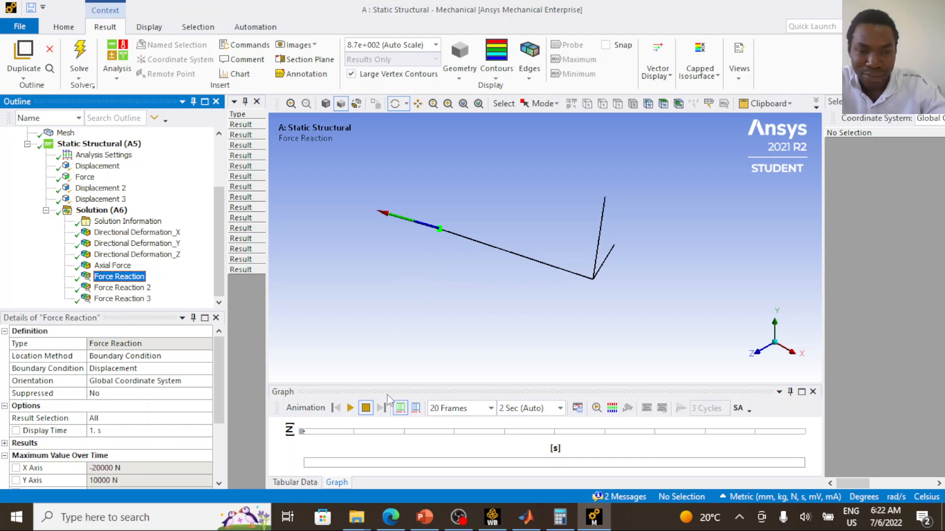
click(304, 483)
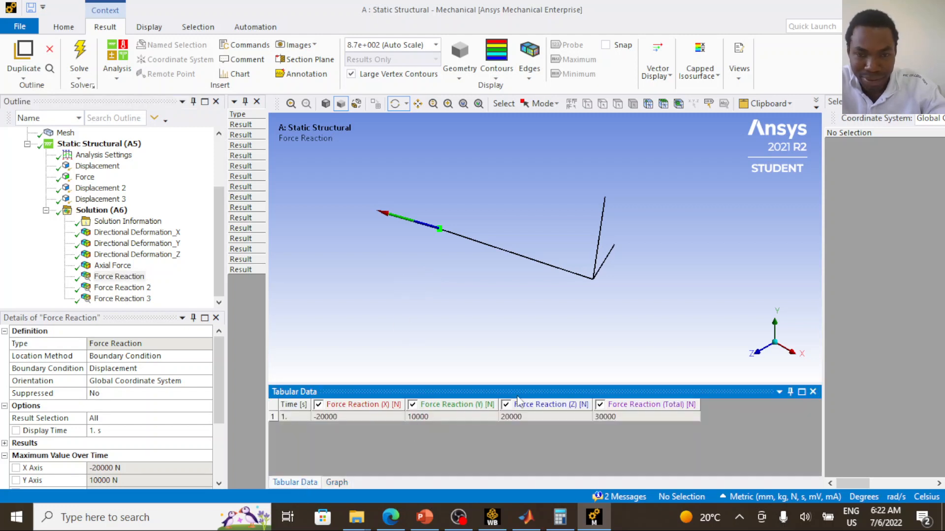
click(374, 413)
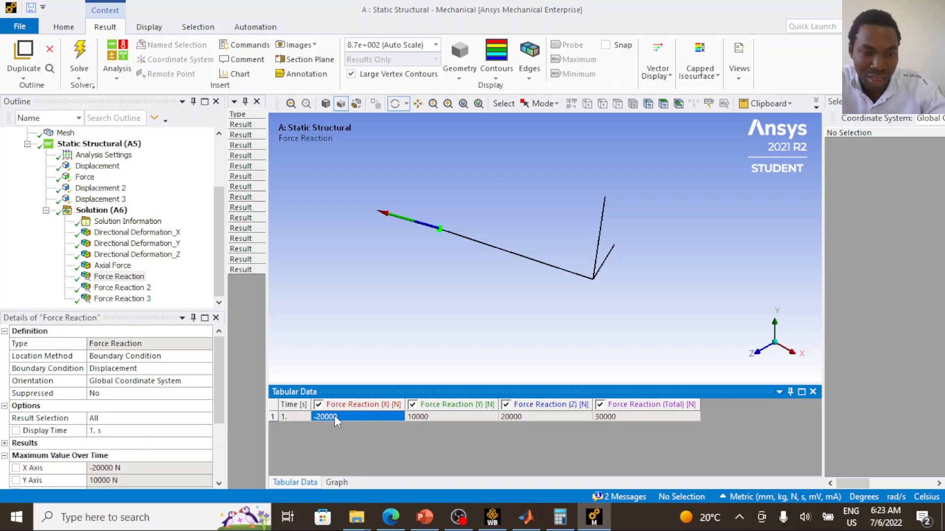
click(467, 417)
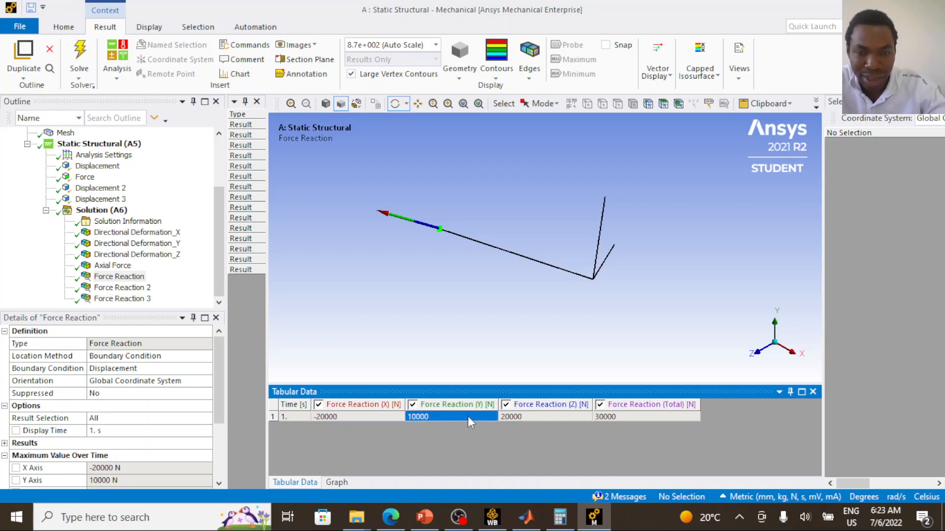
click(550, 416)
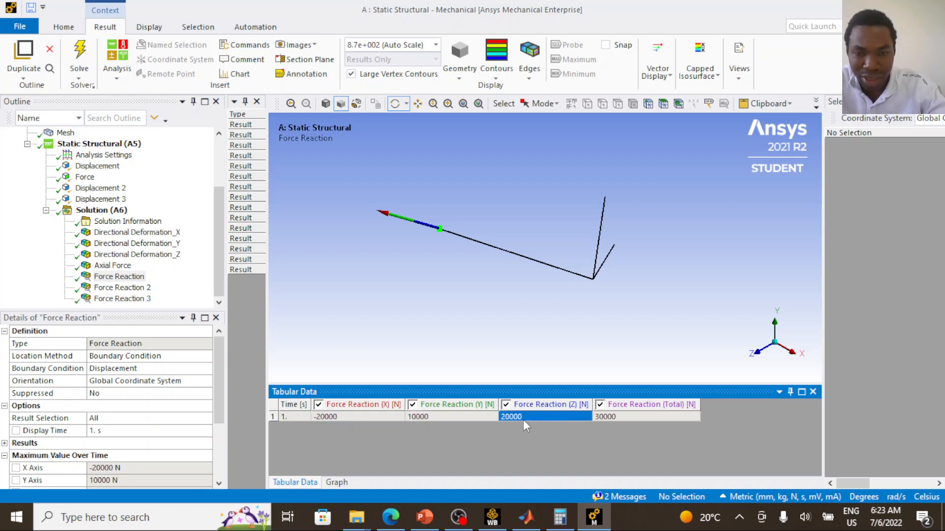
click(636, 417)
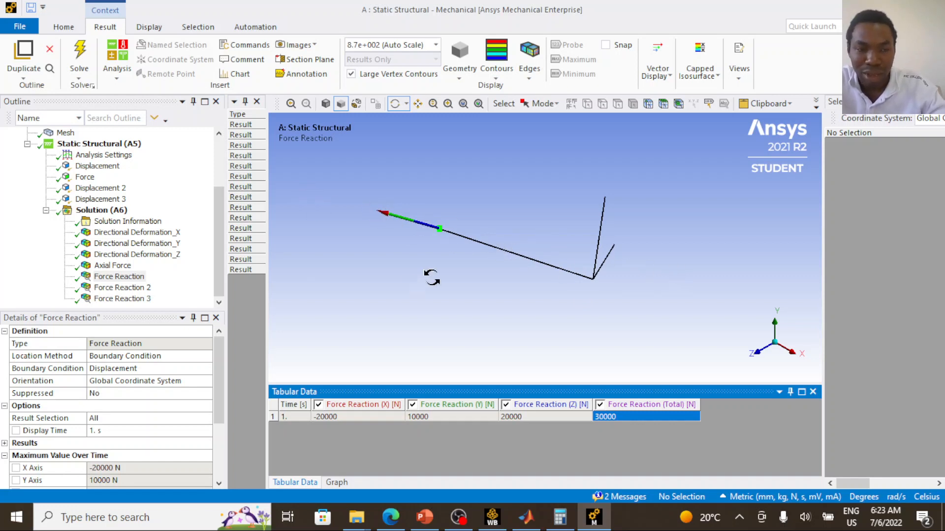
- Display Force Reaction 2 and examine its X, Y, Z and total components in the tabular data
click(122, 287)
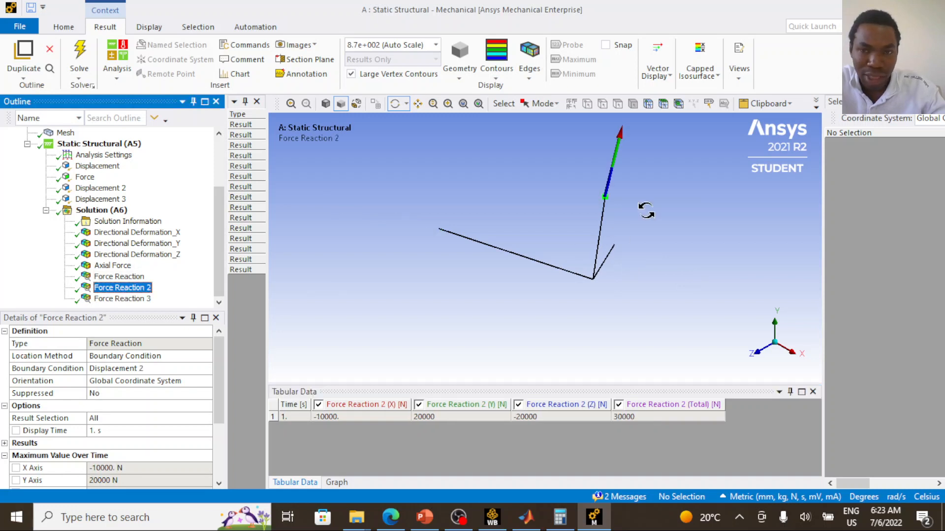
click(370, 417)
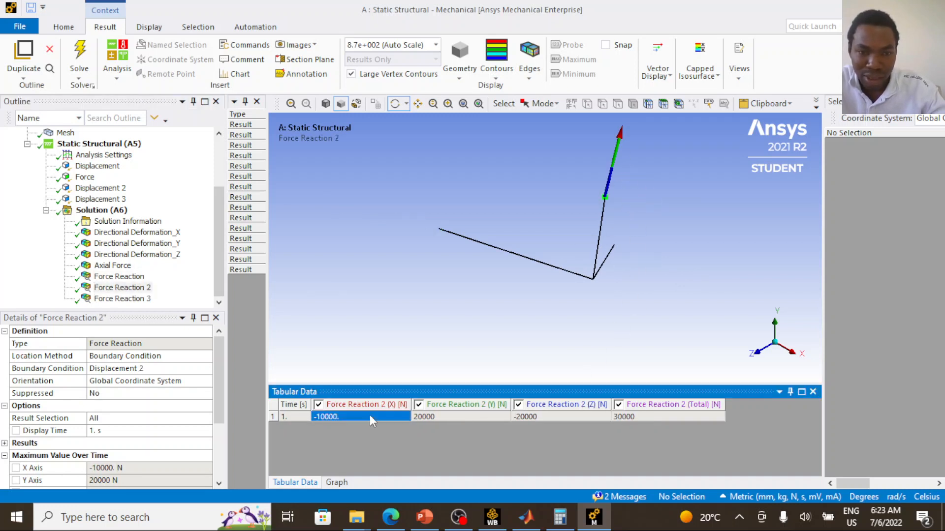
click(441, 415)
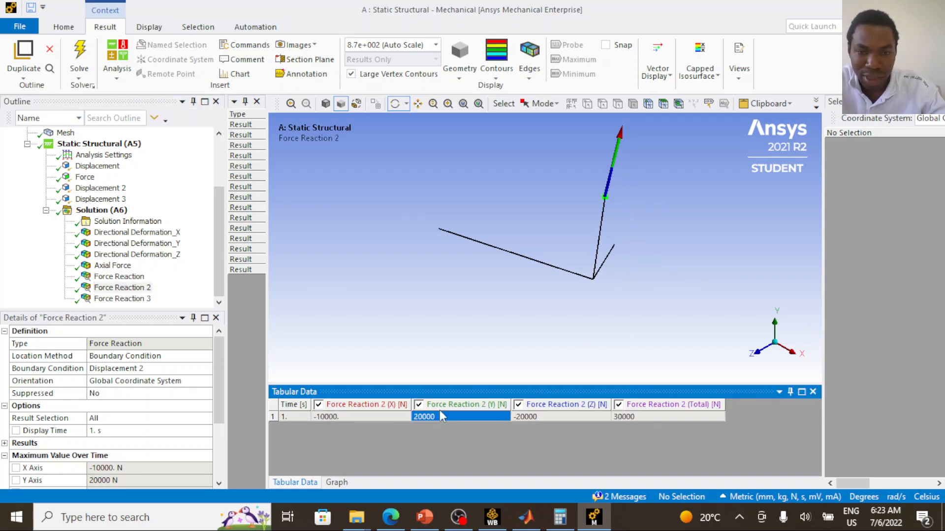
click(533, 416)
click(659, 417)
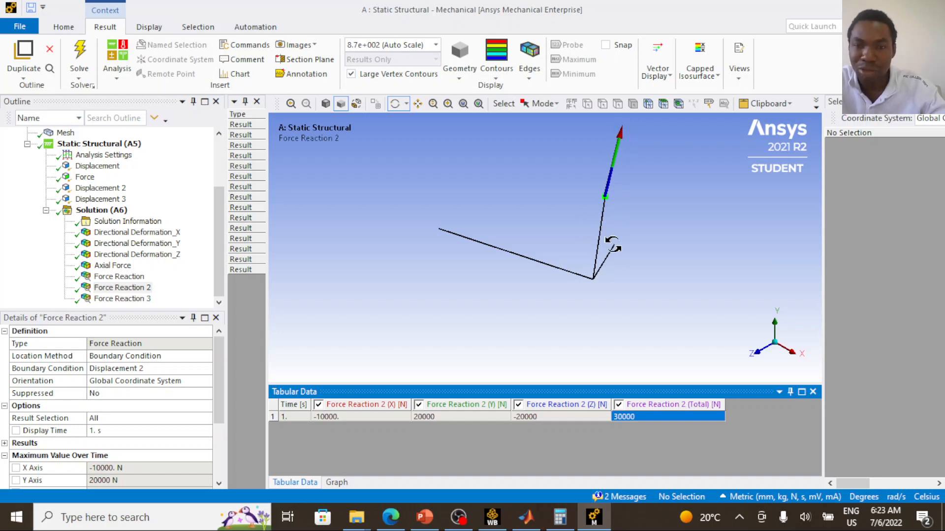
- Display Force Reaction 3 and examine its X, Y, Z and total components in the tabular data
click(147, 300)
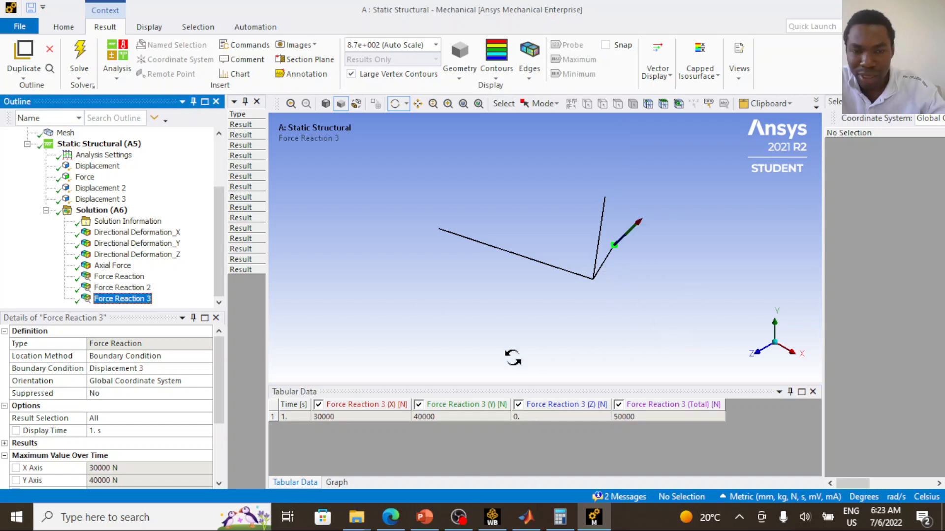
click(364, 416)
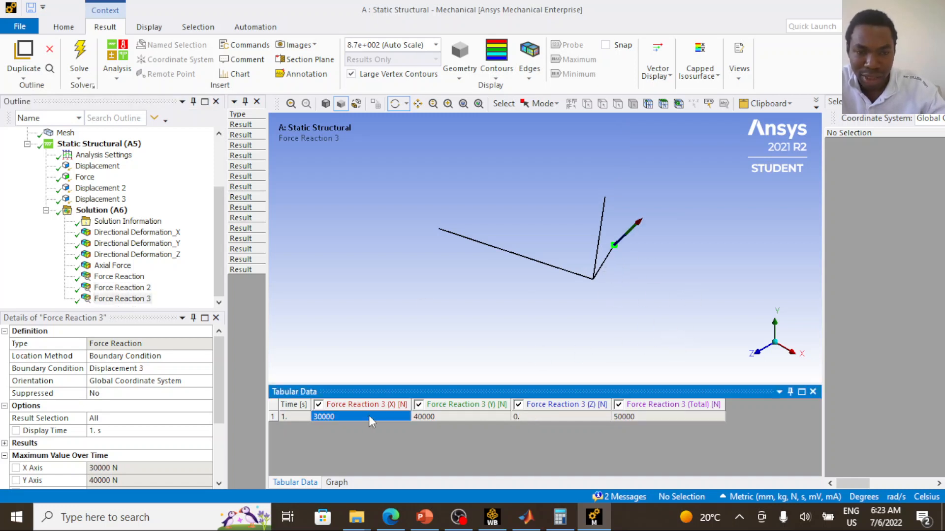
click(444, 422)
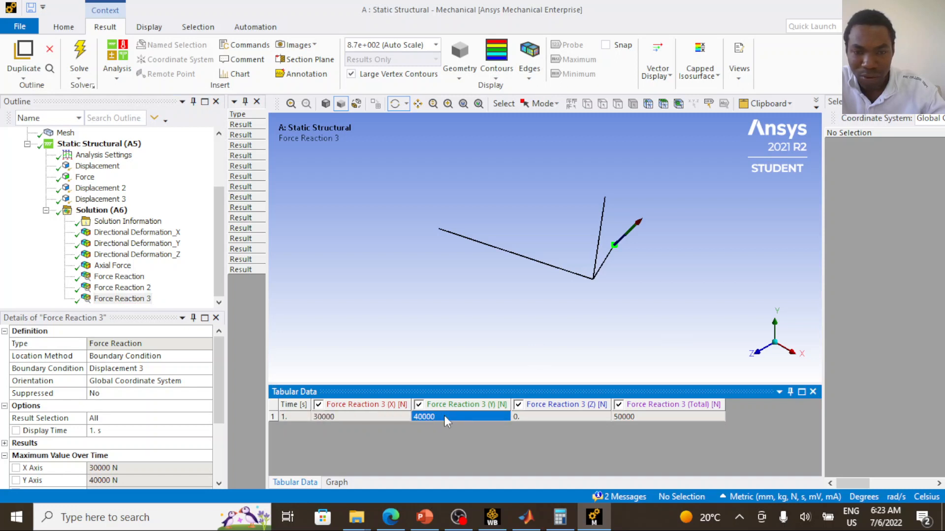
click(562, 418)
click(654, 415)
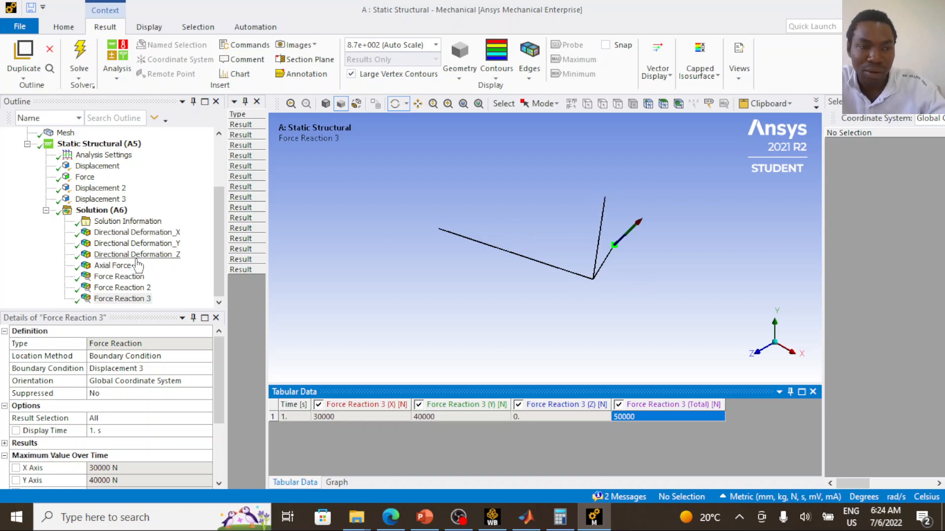
- Return to the Axial Force result, show its graph, and play the result animation
click(114, 265)
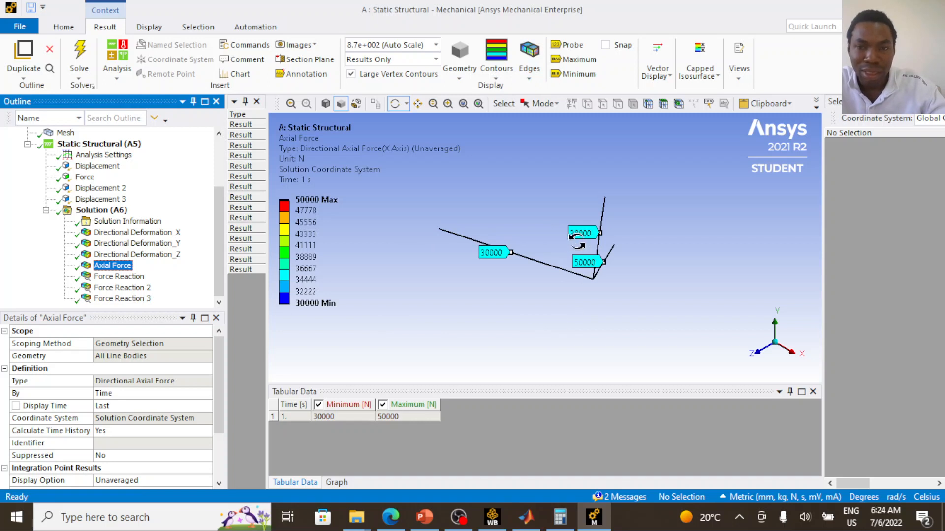
drag(574, 236, 568, 241)
click(331, 483)
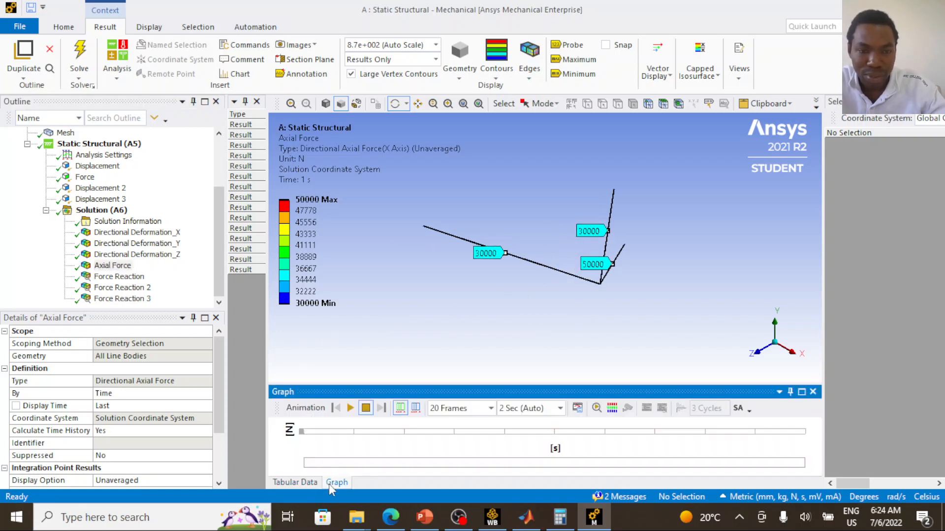
click(349, 408)
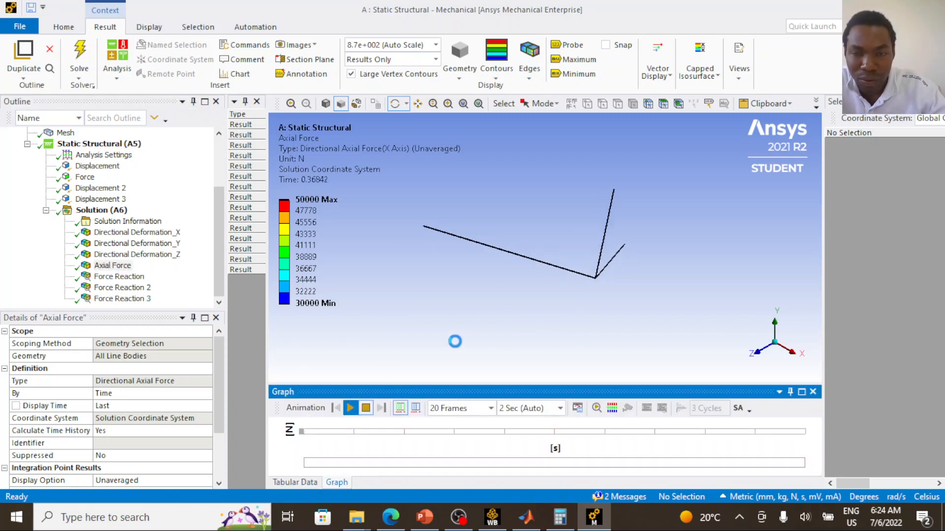